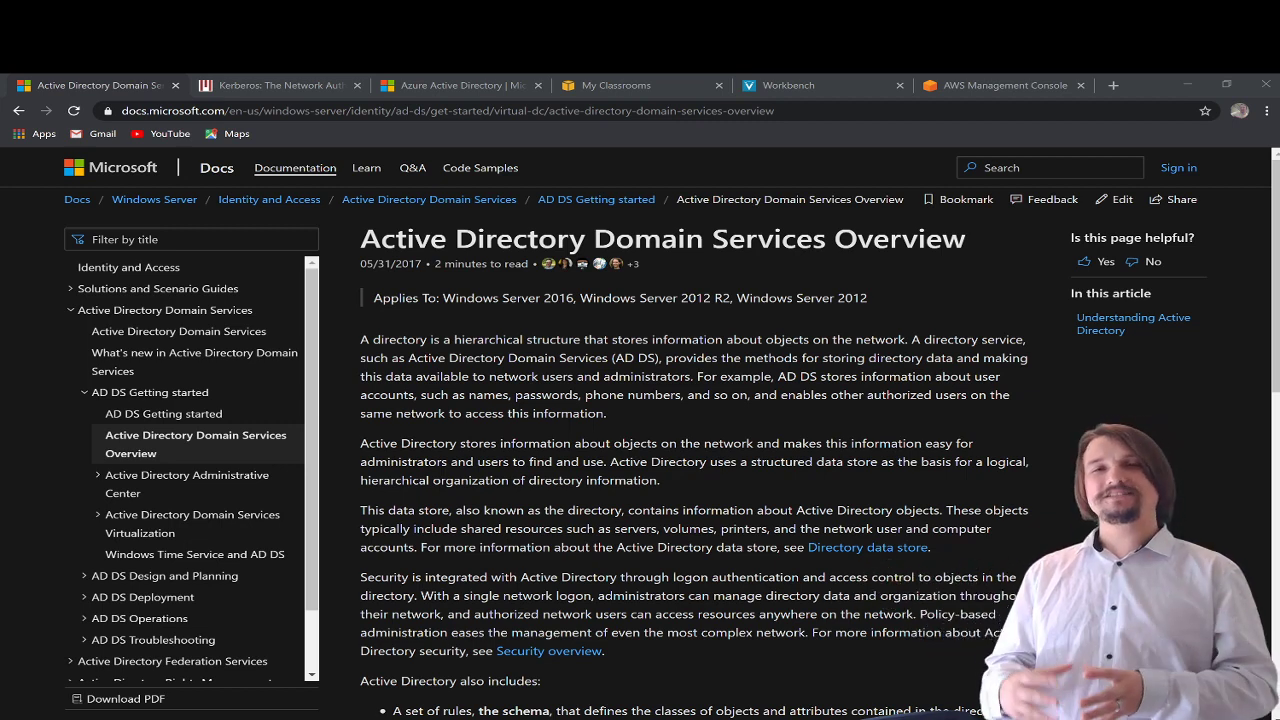
# - Switch to the MIT Kerberos page at web.mit.edu/kerberos, showing release krb5-1.18.2
pyautogui.click(313, 84)
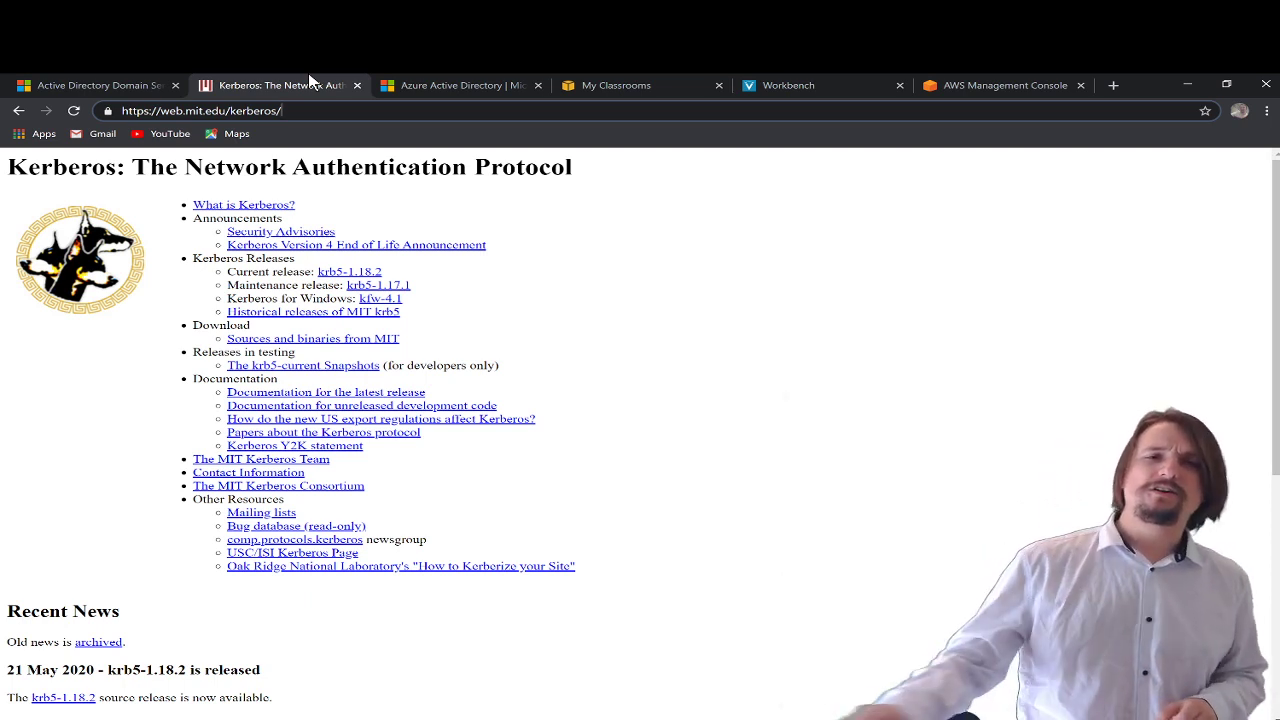
# - Show the Azure Active Directory product page on azure.microsoft.com
pyautogui.click(480, 90)
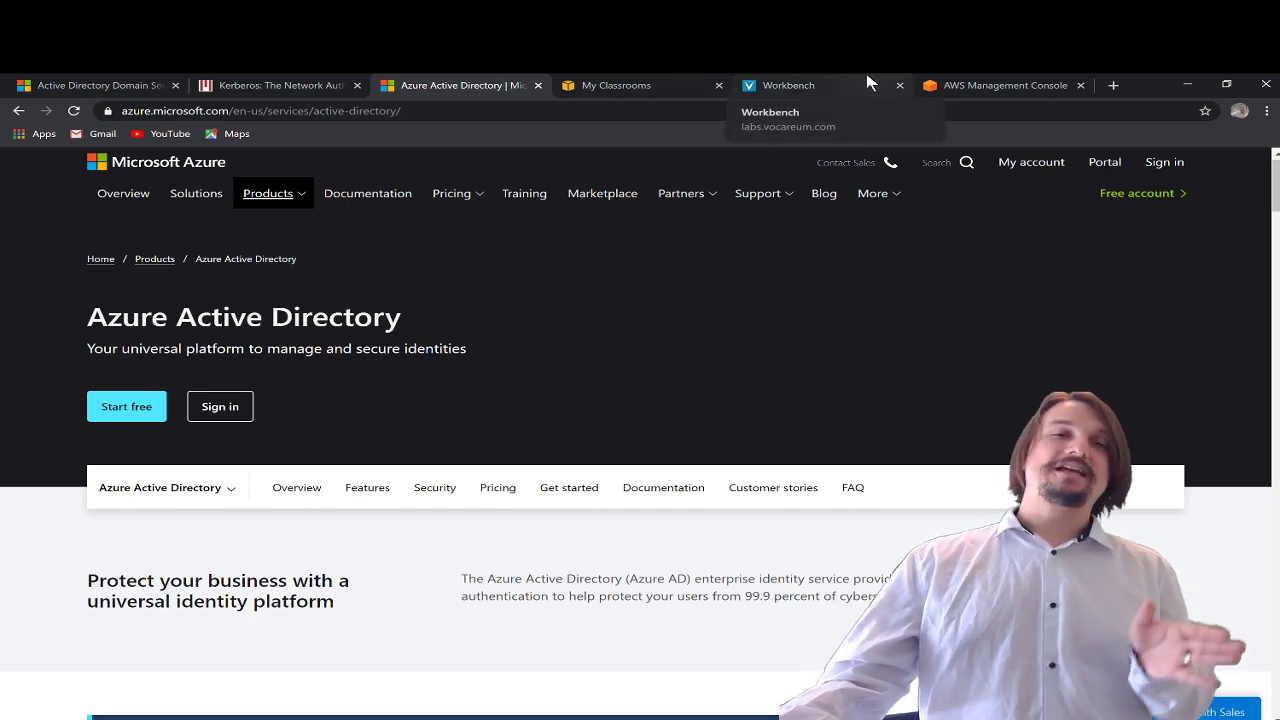
# - Go from AWS Educate to the console's EC2 running instances list showing LTNDC
pyautogui.click(843, 84)
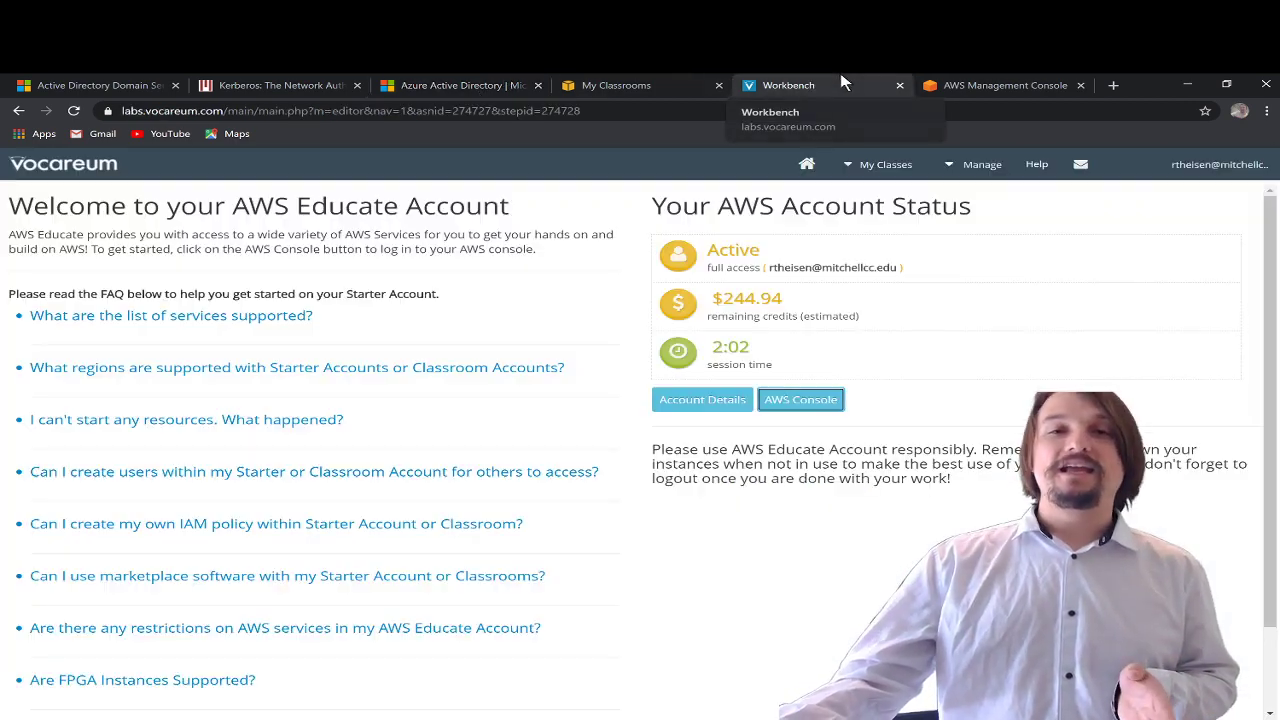
pyautogui.click(962, 84)
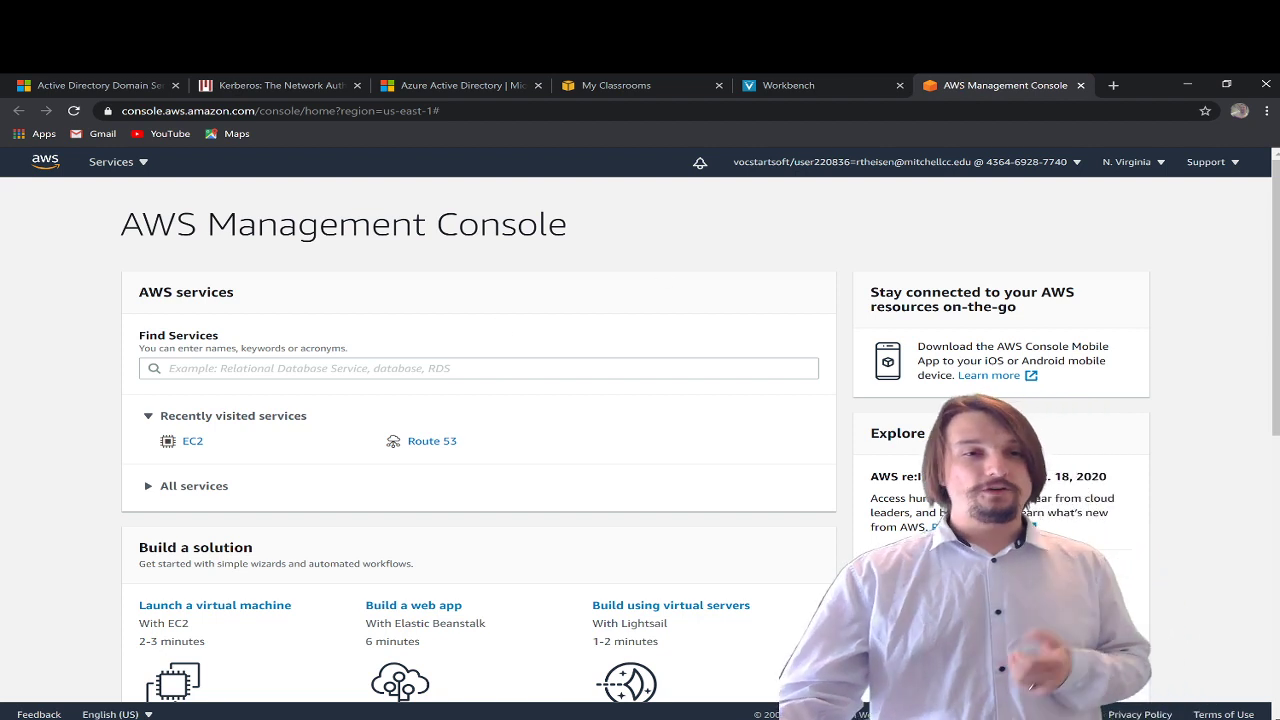
pyautogui.click(194, 446)
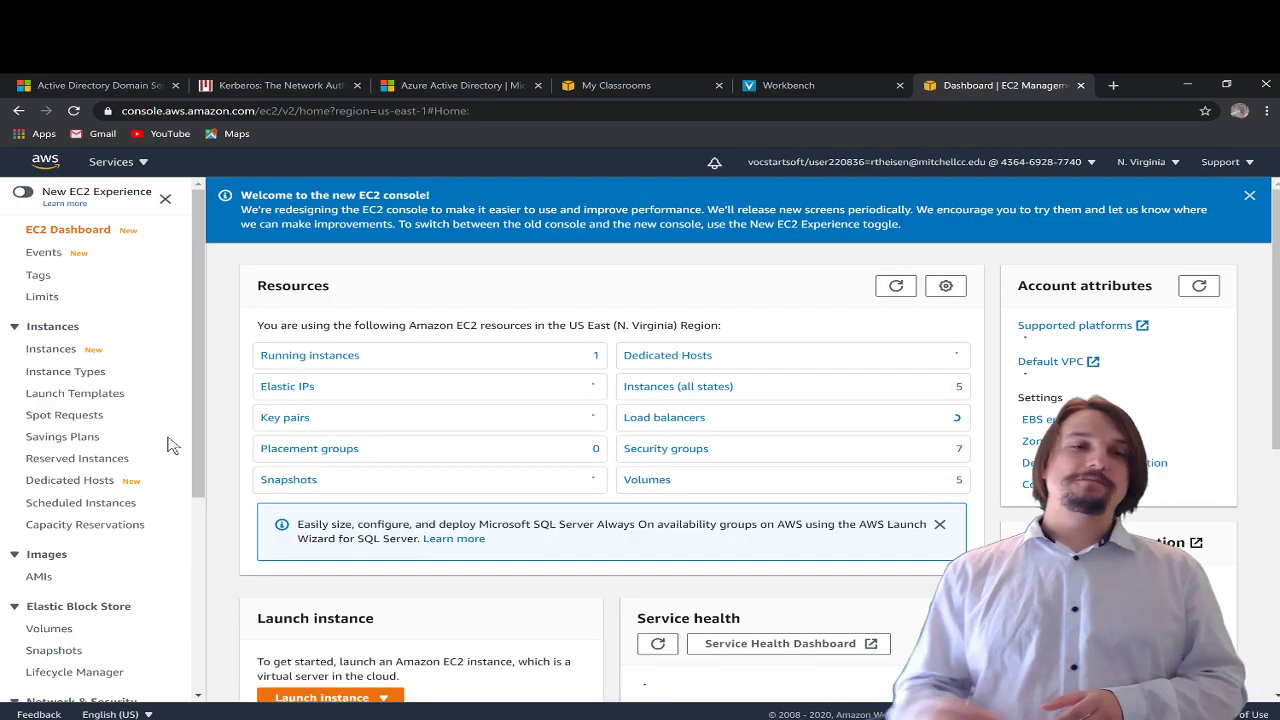
pyautogui.click(344, 358)
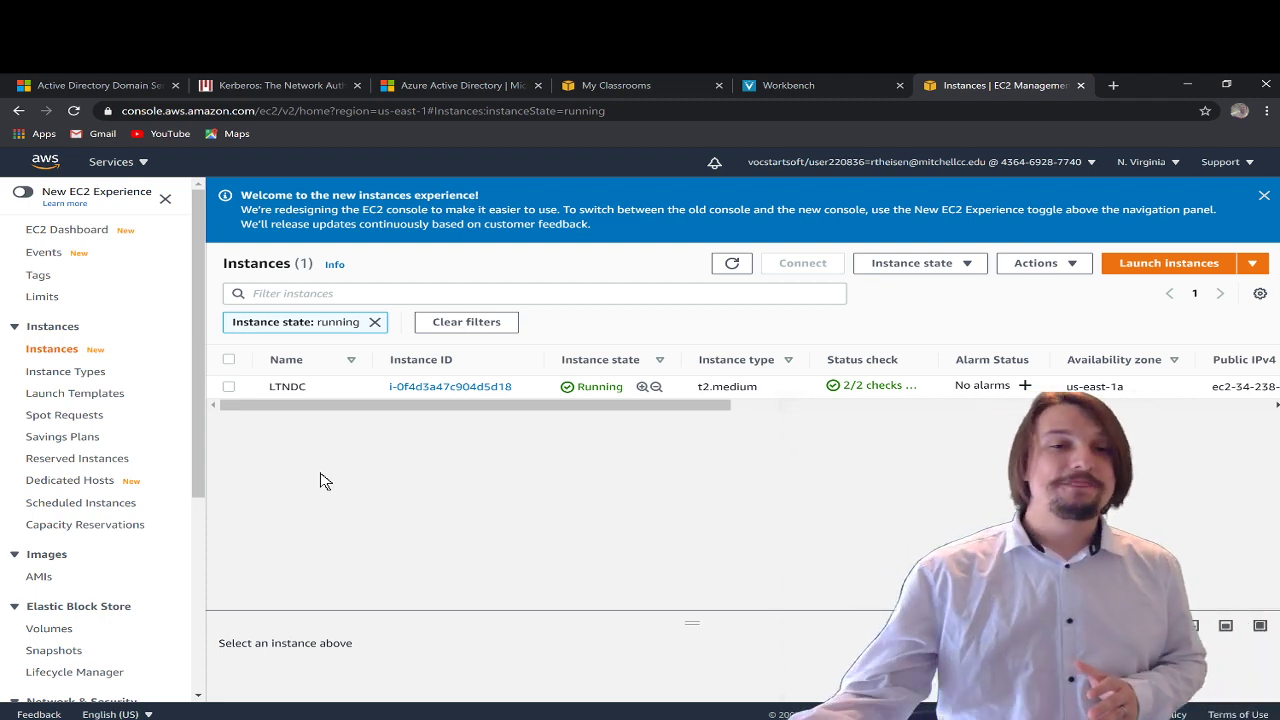
# - Get LTNDC's RDP administrator password by decrypting it with LTNSEC.pem, then copy it
pyautogui.click(358, 390)
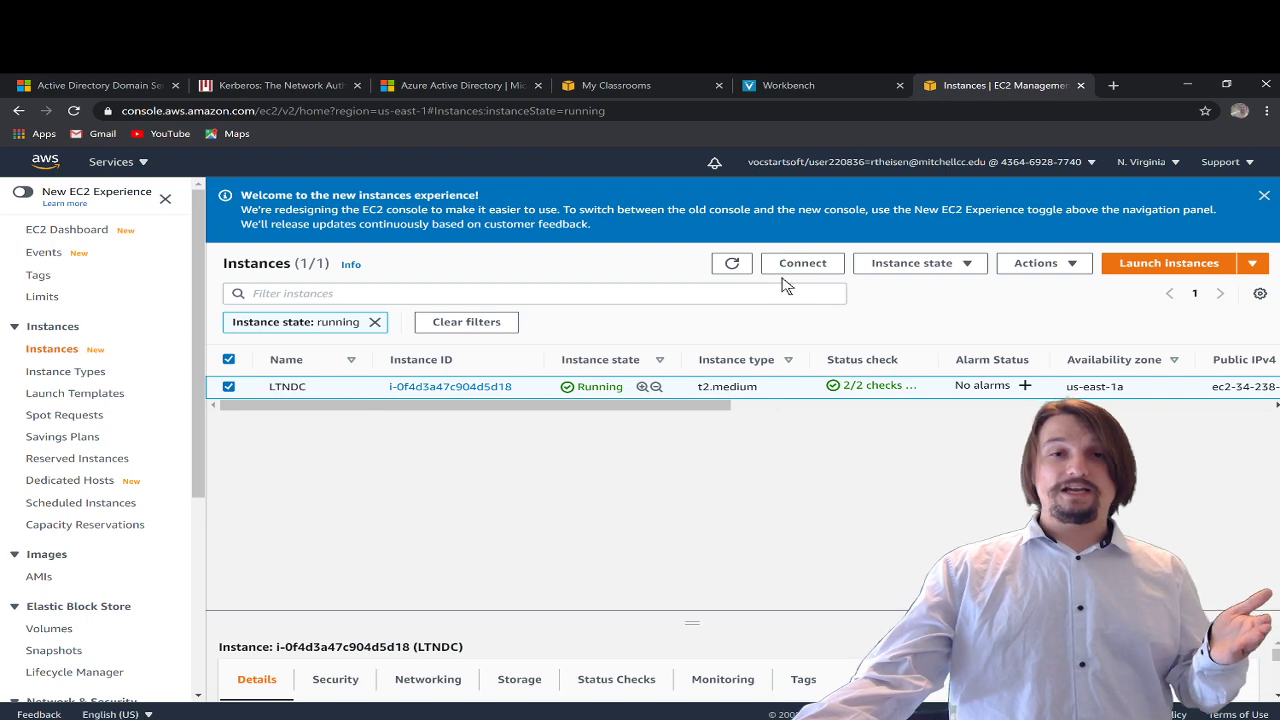
pyautogui.click(835, 264)
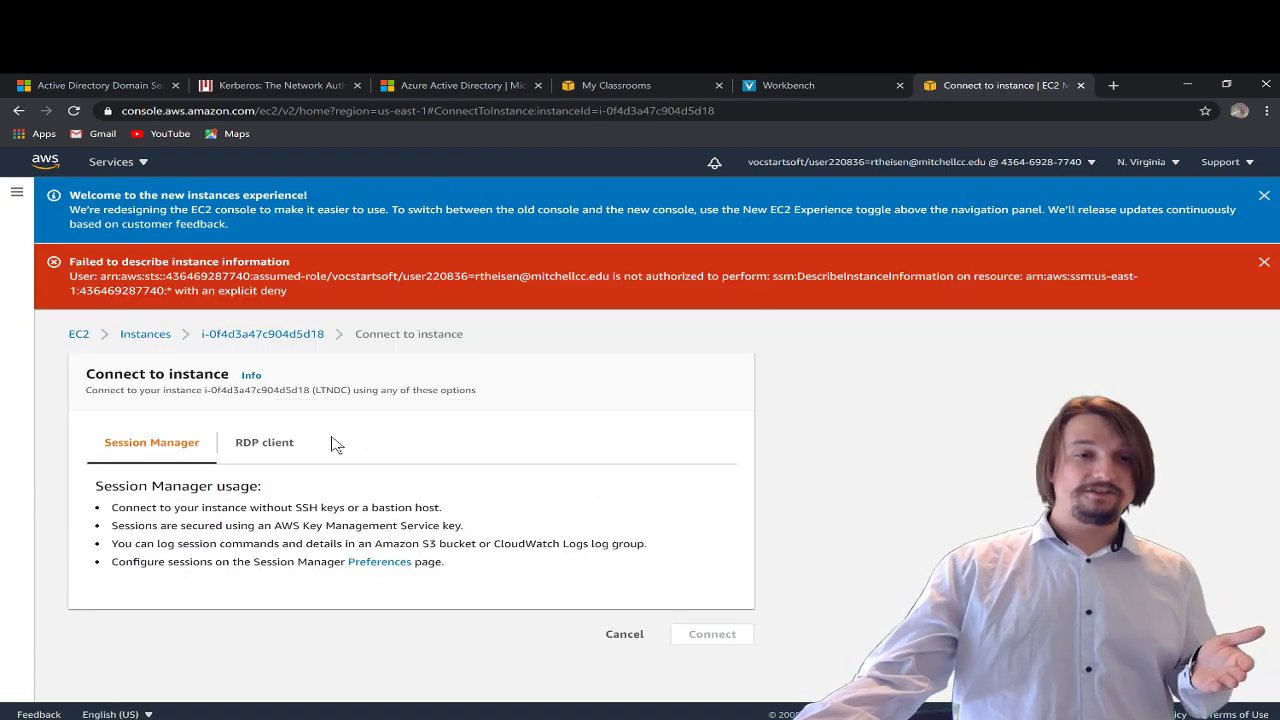
pyautogui.click(335, 443)
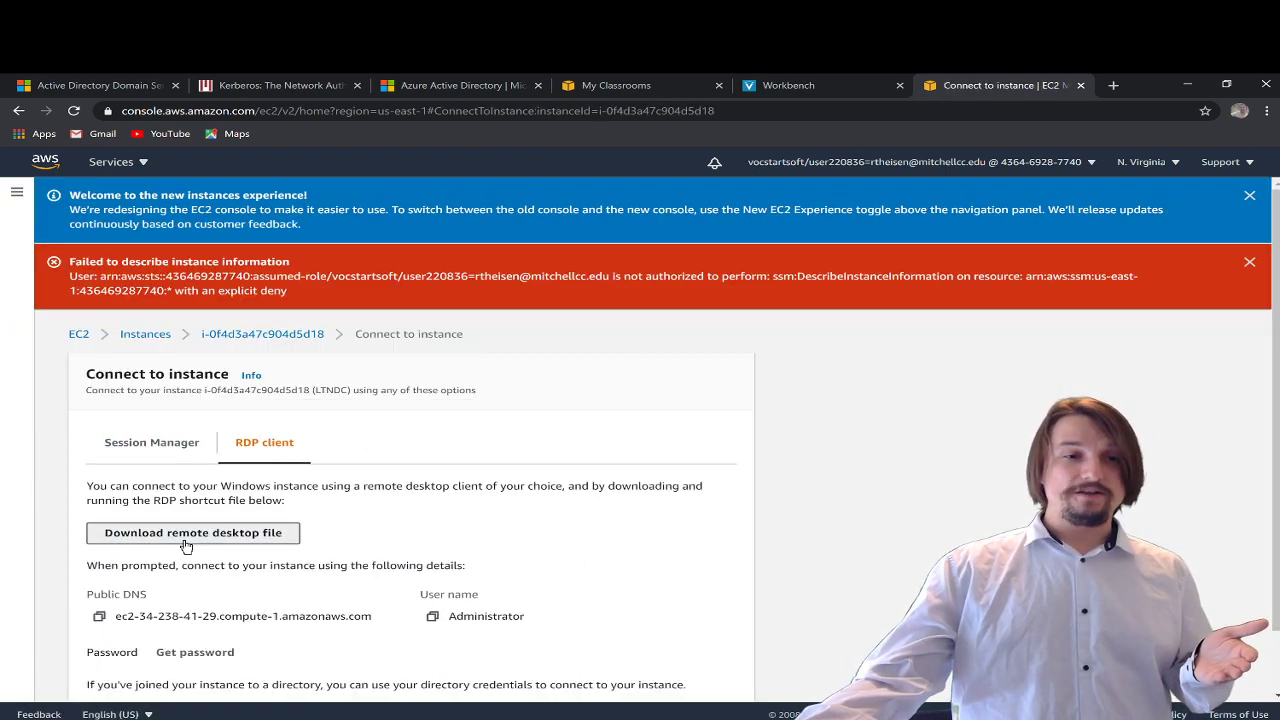
pyautogui.scroll(-1, 140, 614)
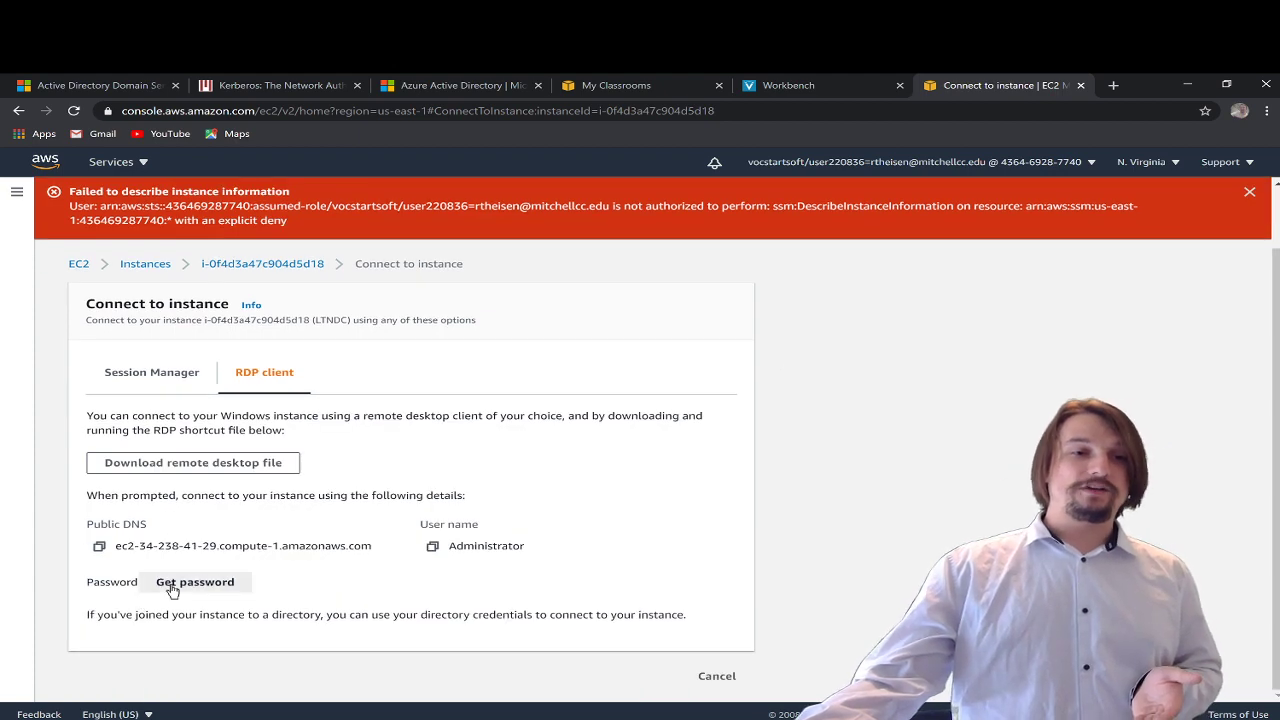
pyautogui.click(170, 585)
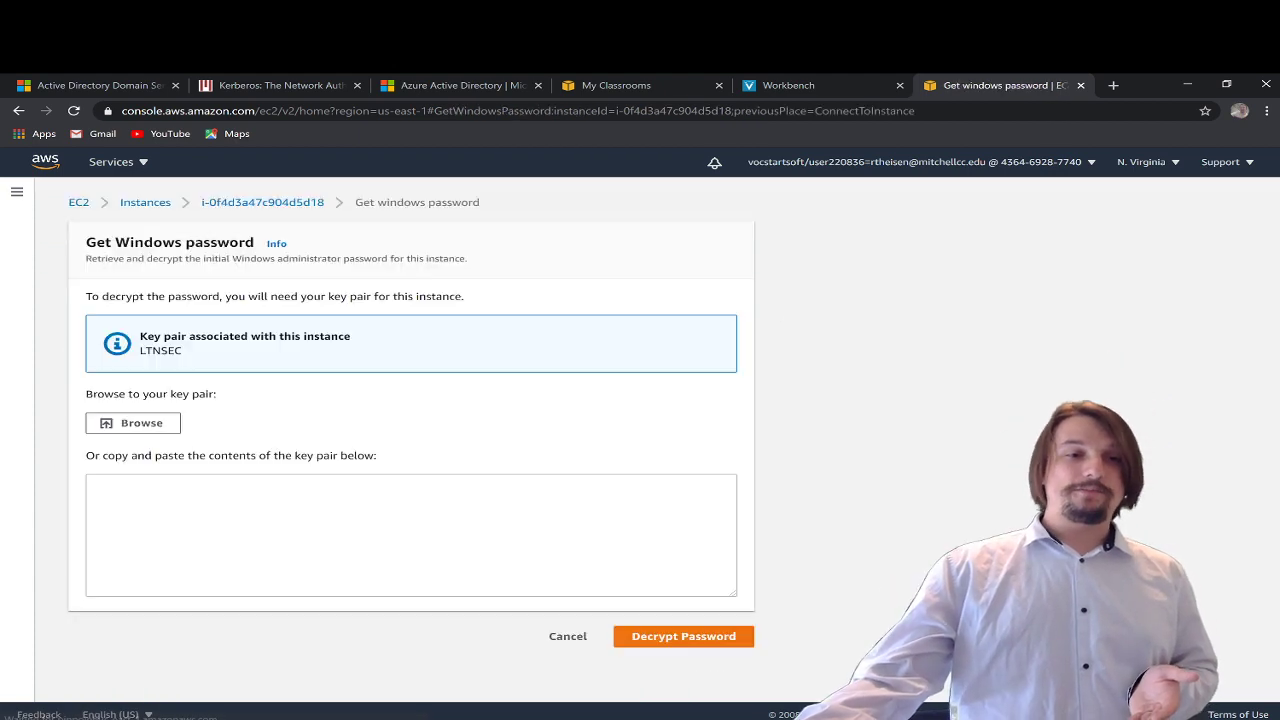
pyautogui.click(148, 423)
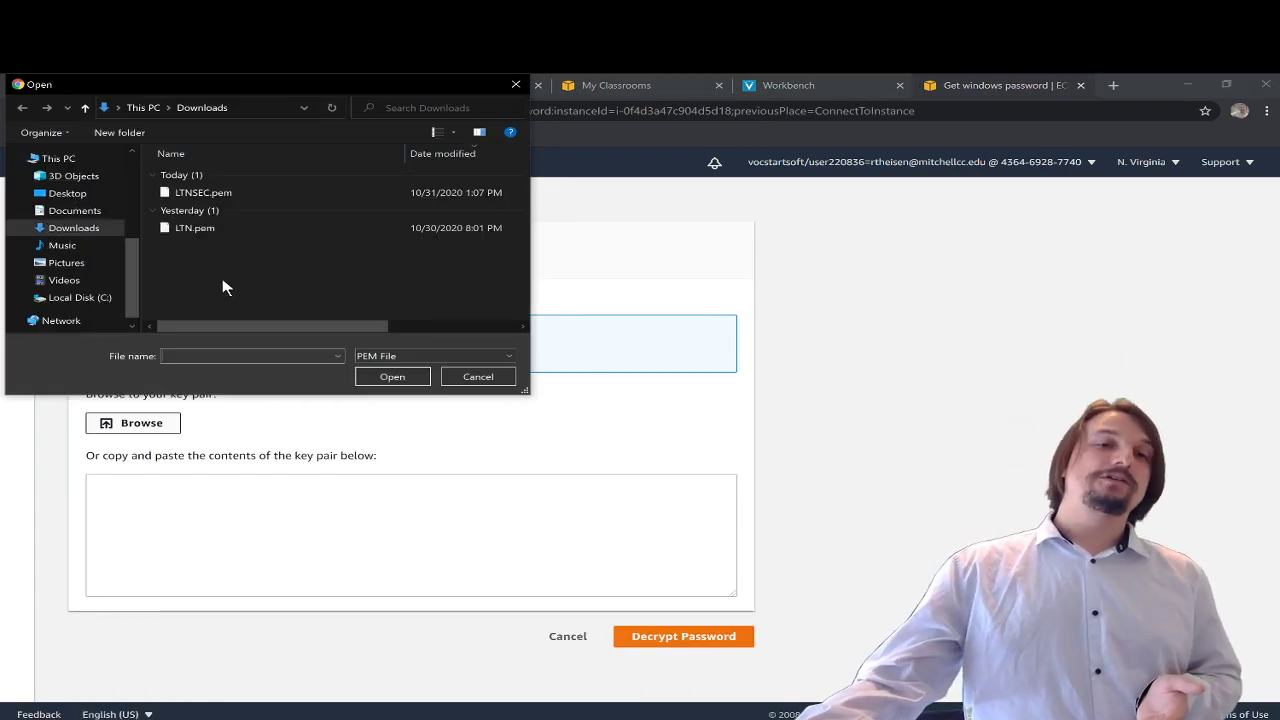
pyautogui.doubleClick(212, 195)
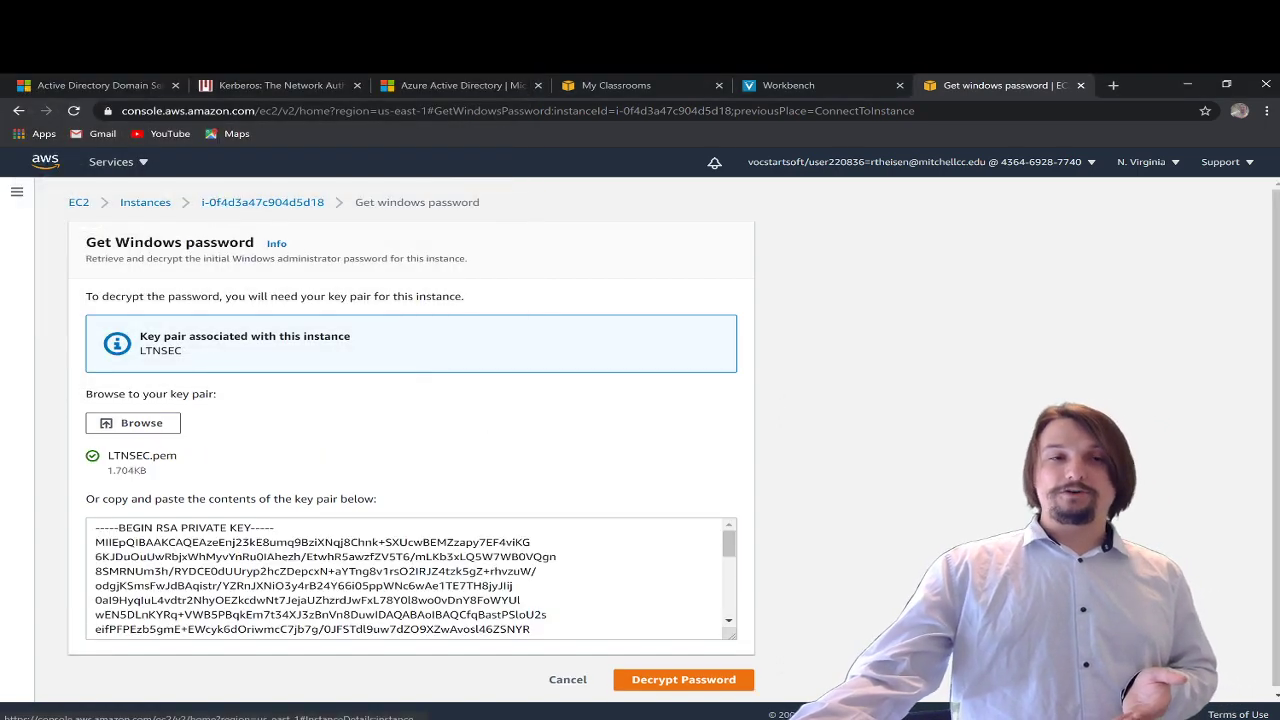
pyautogui.scroll(-2, 450, 580)
pyautogui.click(722, 684)
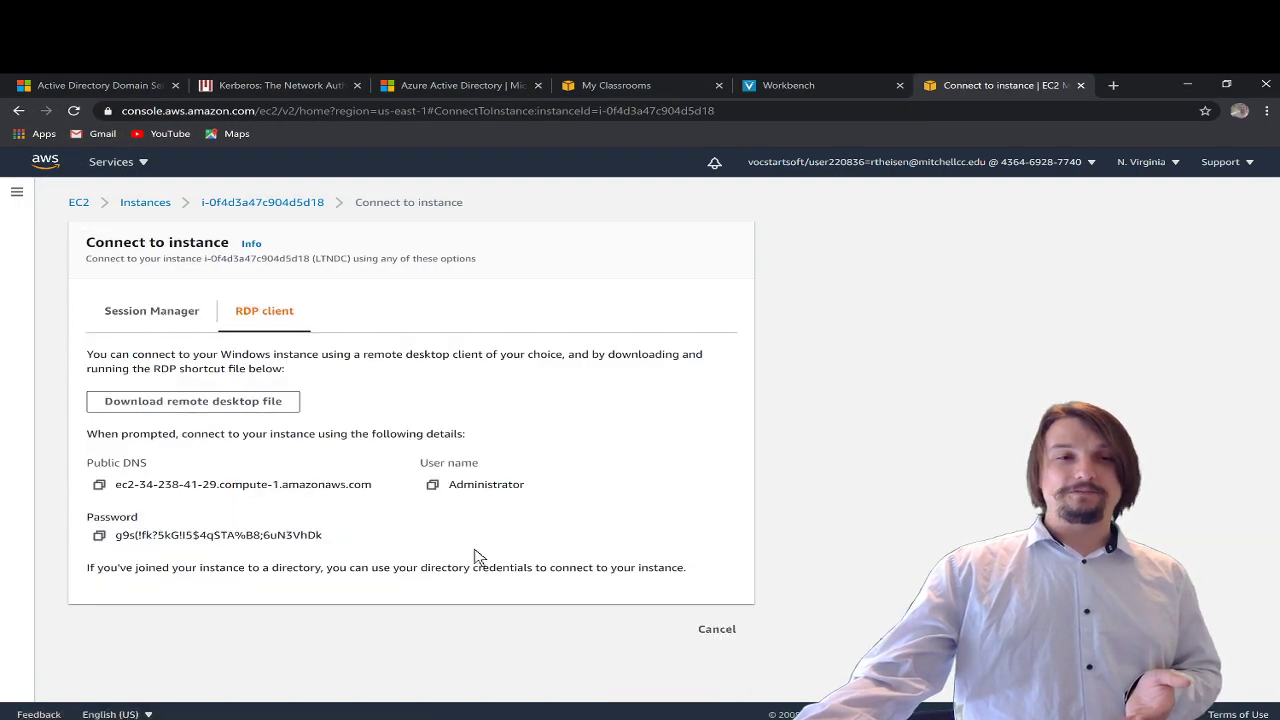
pyautogui.click(99, 537)
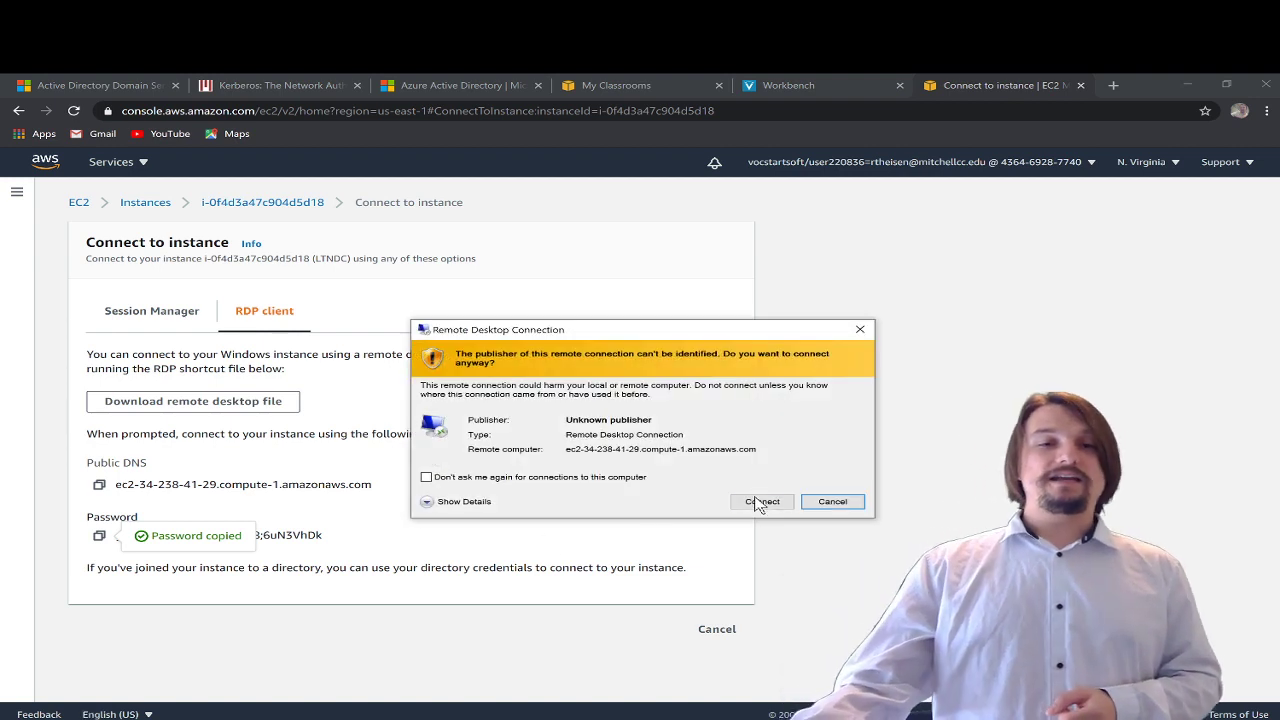
# - Connect to LTNDC with the pasted Administrator password, accepting the publisher and certificate warnings
pyautogui.click(758, 501)
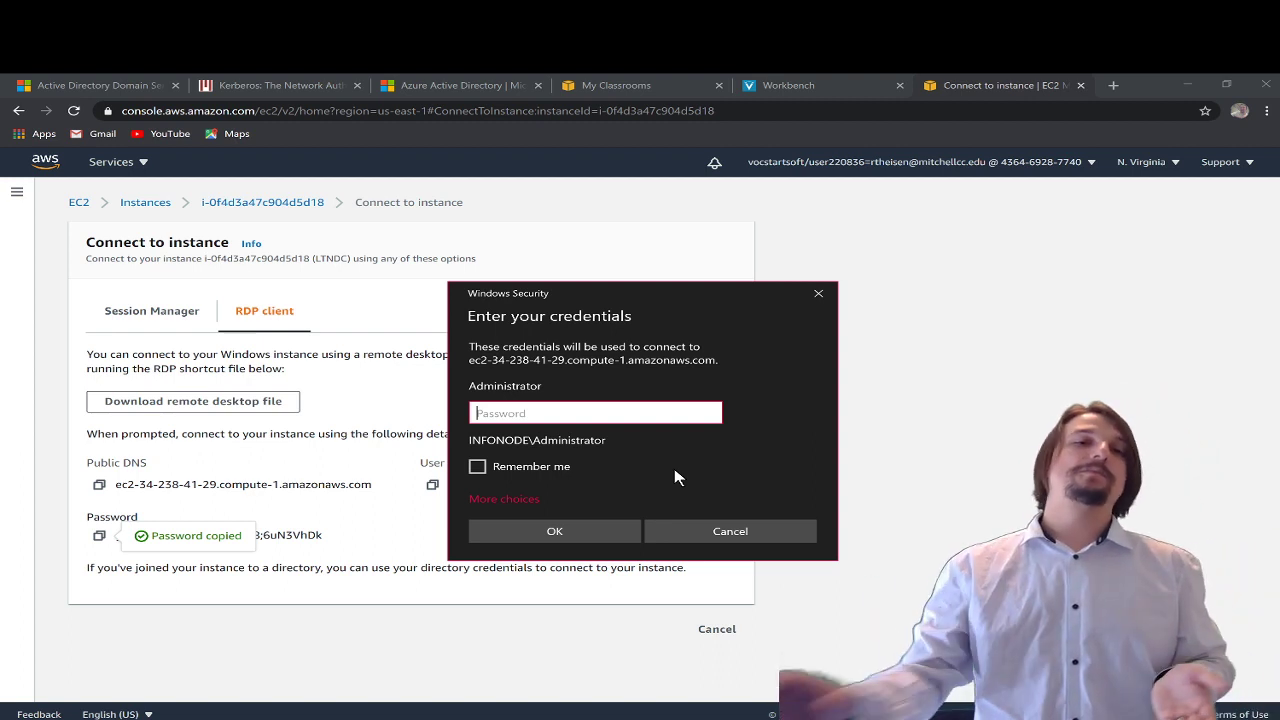
pyautogui.rightClick(590, 420)
pyautogui.click(605, 436)
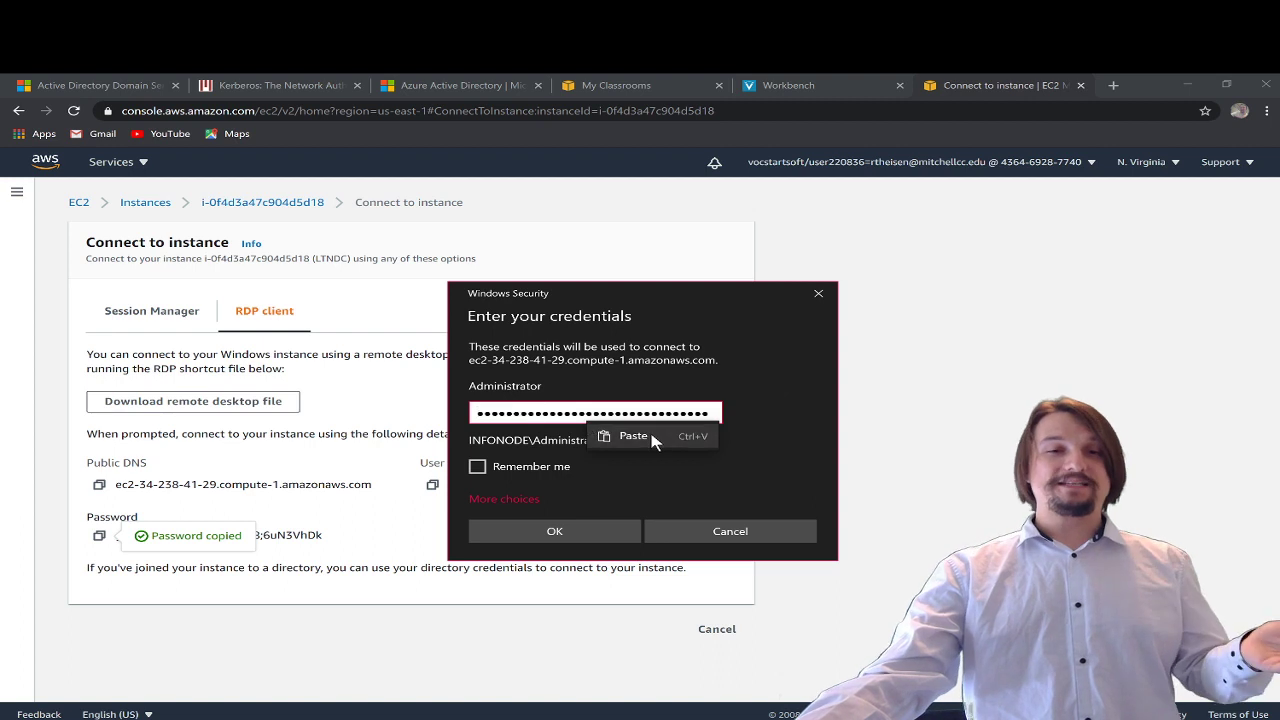
pyautogui.click(599, 523)
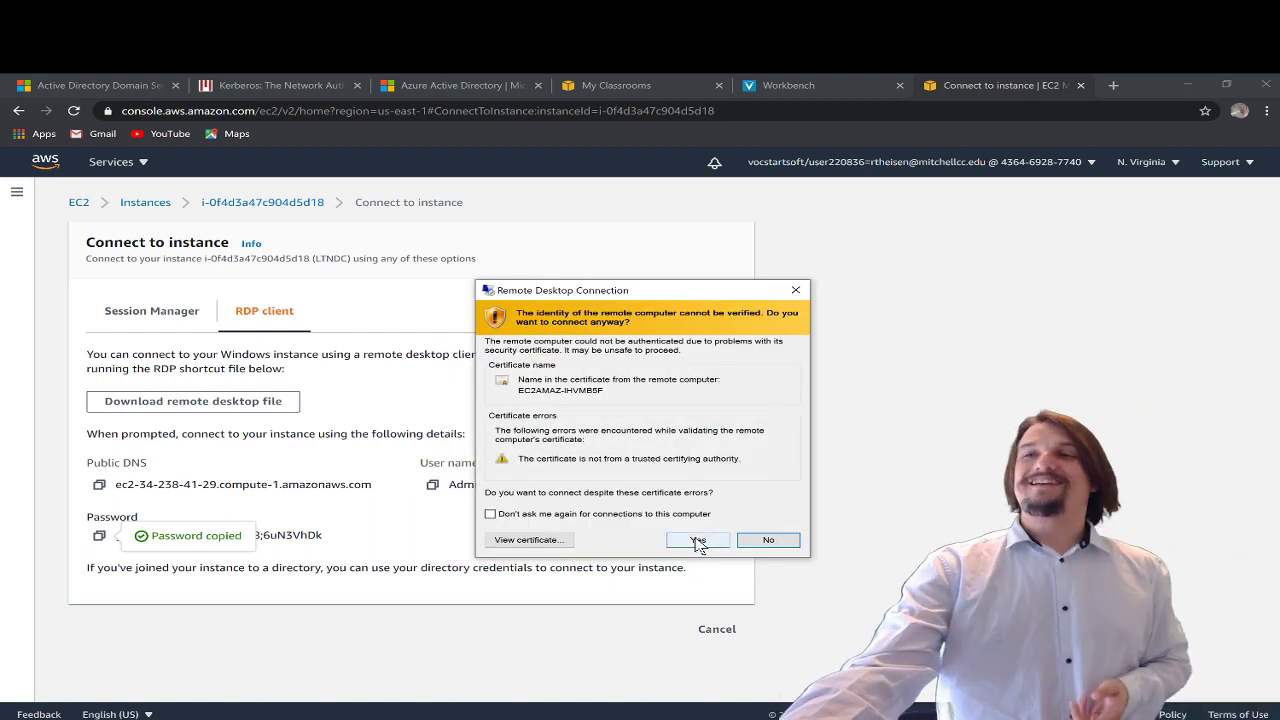
pyautogui.click(698, 540)
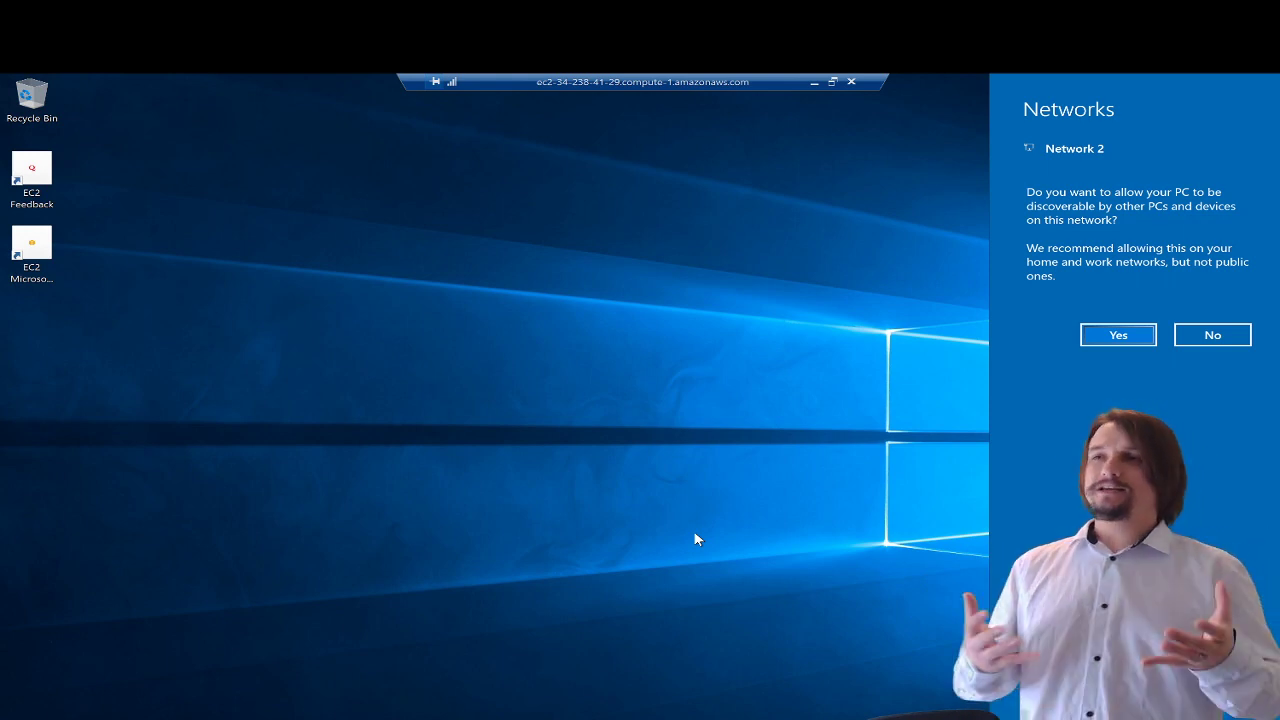
# - Dismiss the network discovery prompt and wait for the LTNDC Windows desktop to load
pyautogui.click(703, 518)
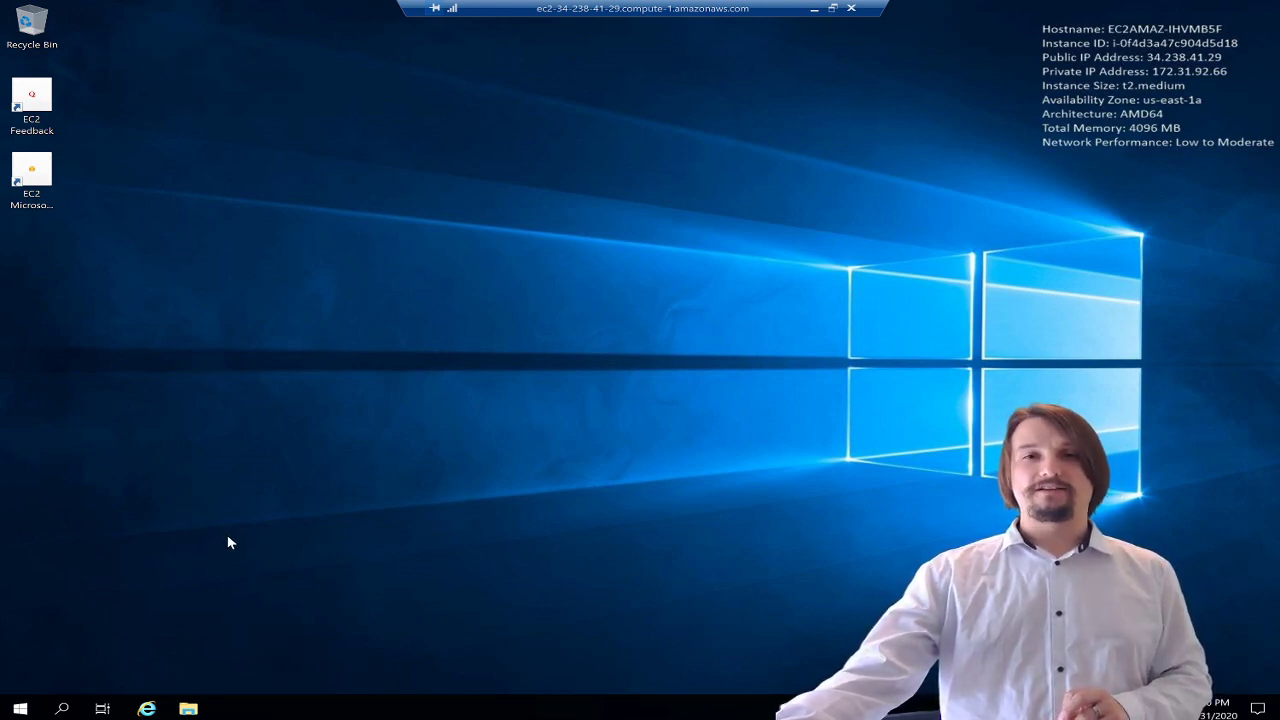
pyautogui.click(63, 709)
pyautogui.click(63, 709)
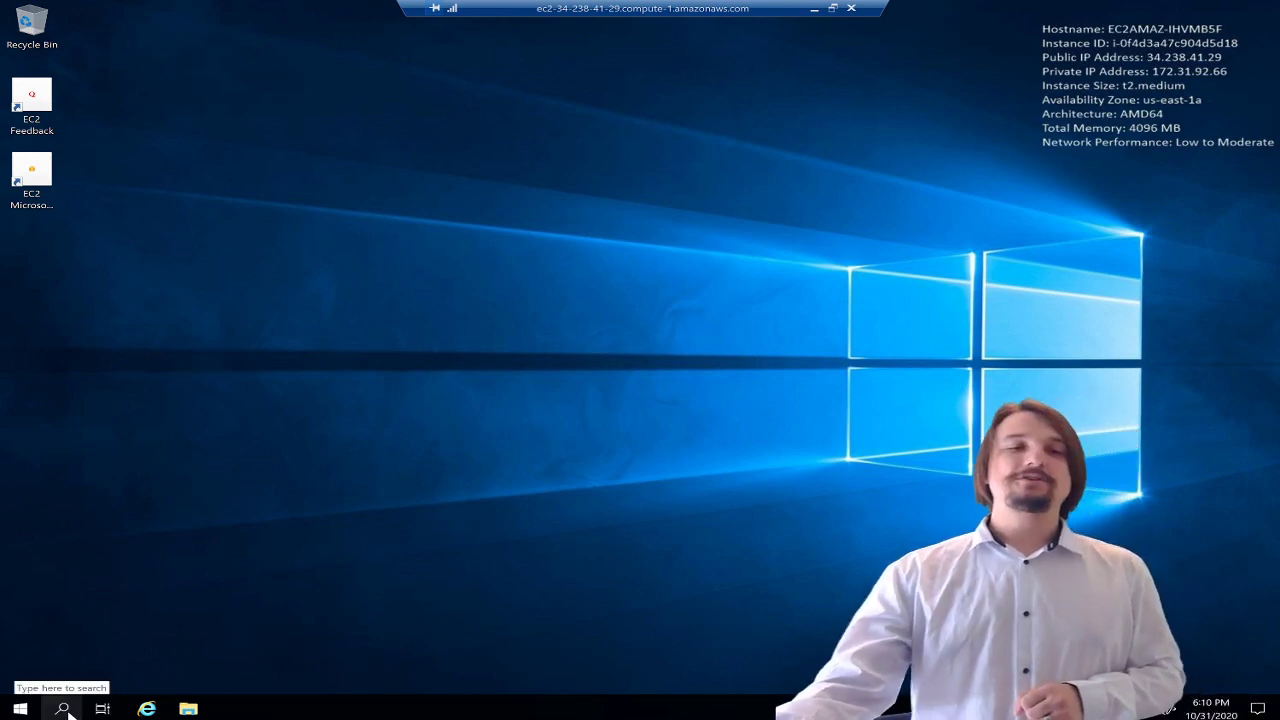
# - Find Server Manager with a 'server' search, close the Admin Center notice, start Add Roles and Features
pyautogui.click(64, 712)
pyautogui.write('s')
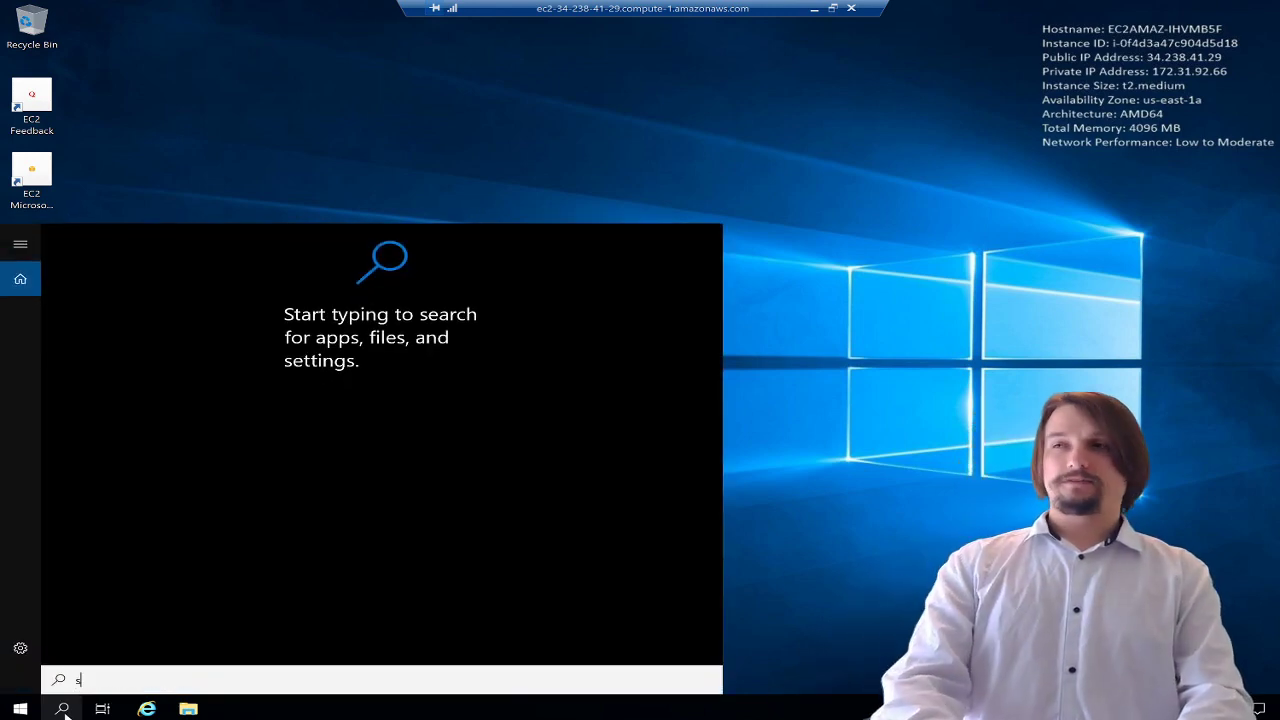
pyautogui.write('erver')
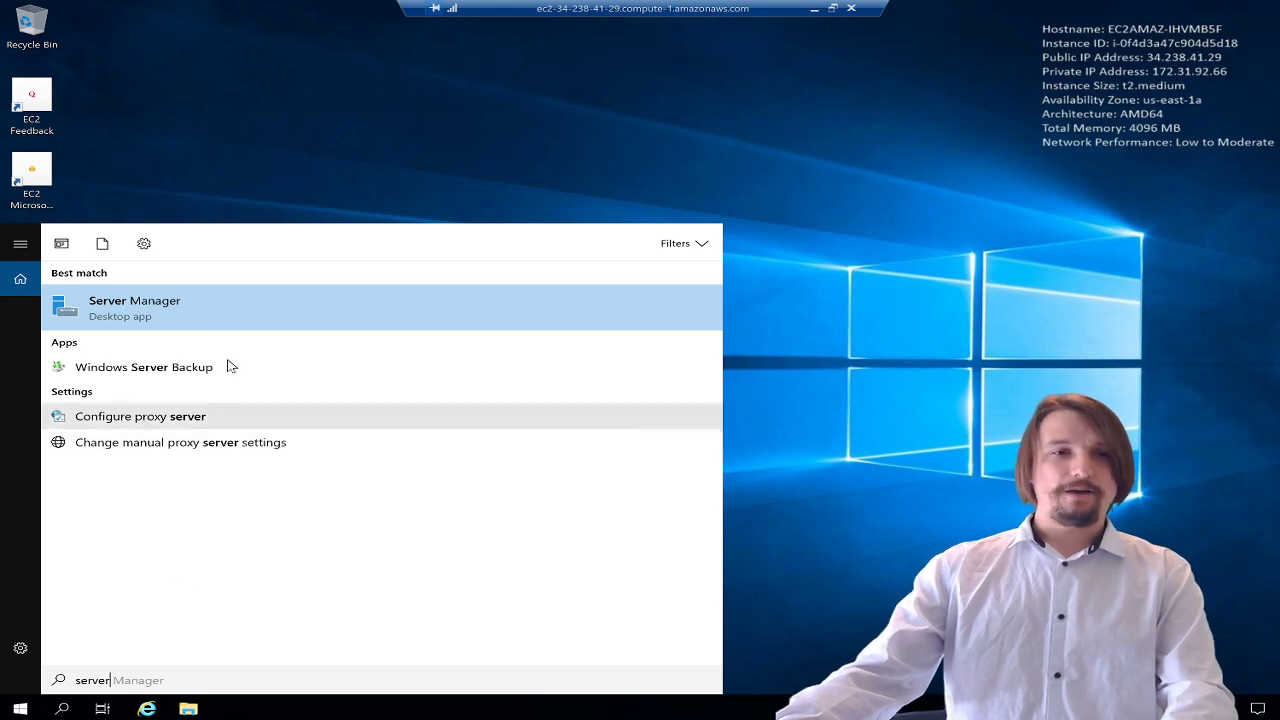
pyautogui.click(222, 296)
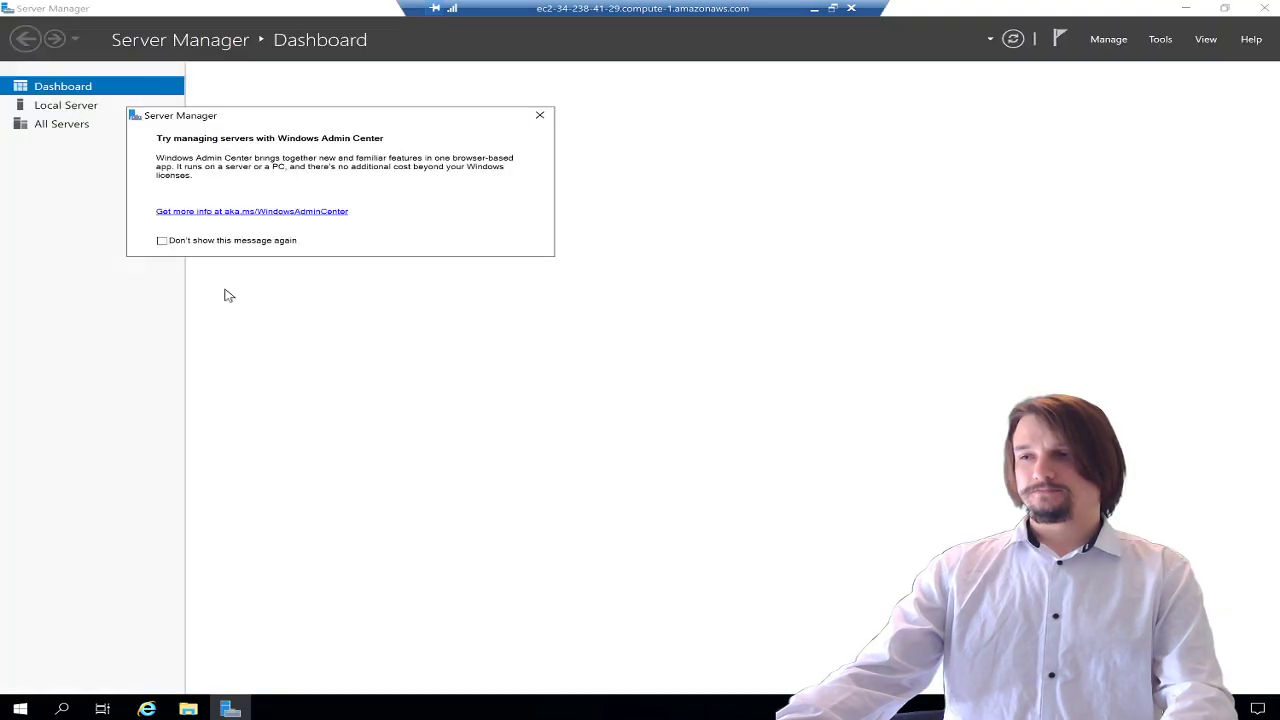
pyautogui.click(539, 116)
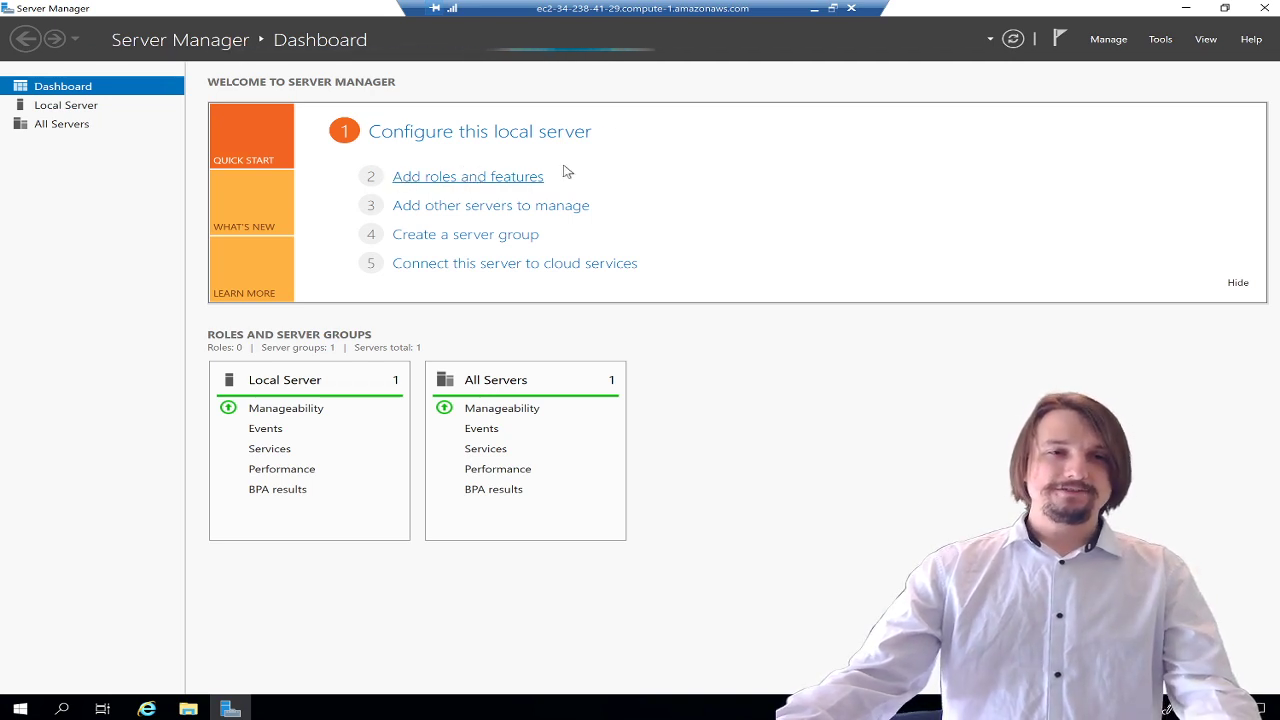
pyautogui.click(505, 178)
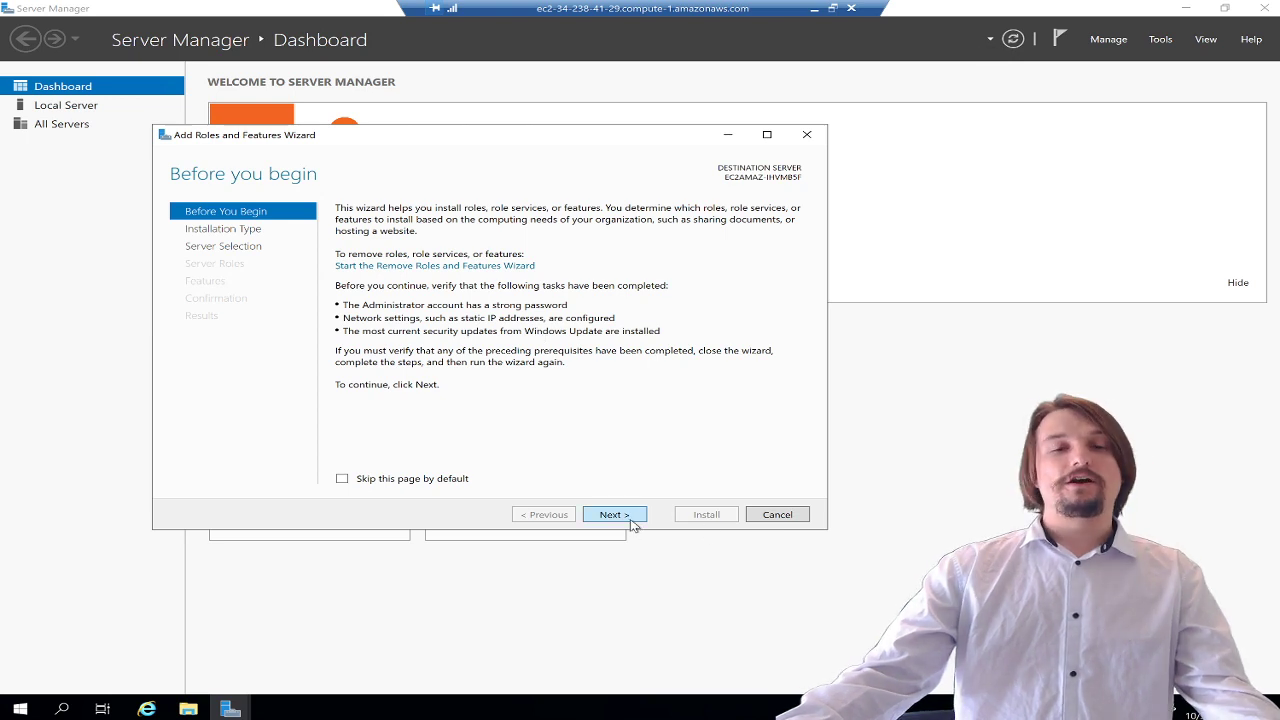
# - Keep role-based installation on this server and tick Active Directory Domain Services with its required features
pyautogui.click(632, 518)
pyautogui.click(630, 516)
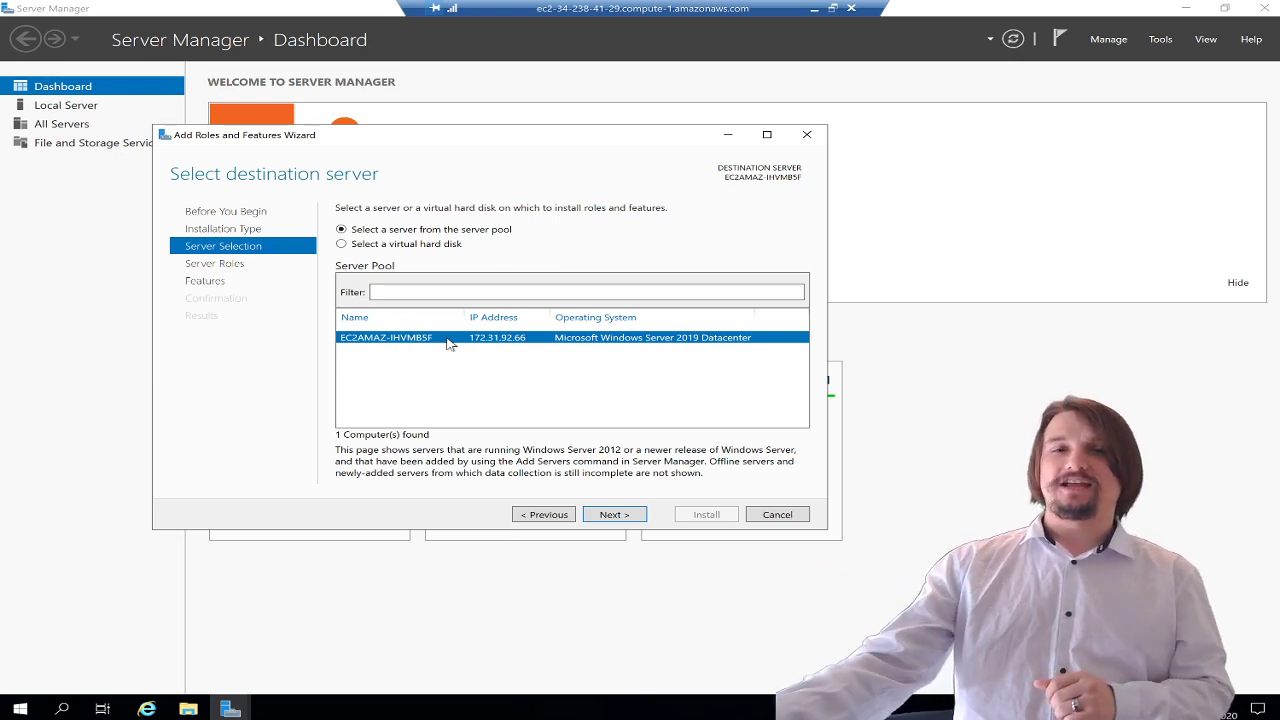
pyautogui.click(624, 522)
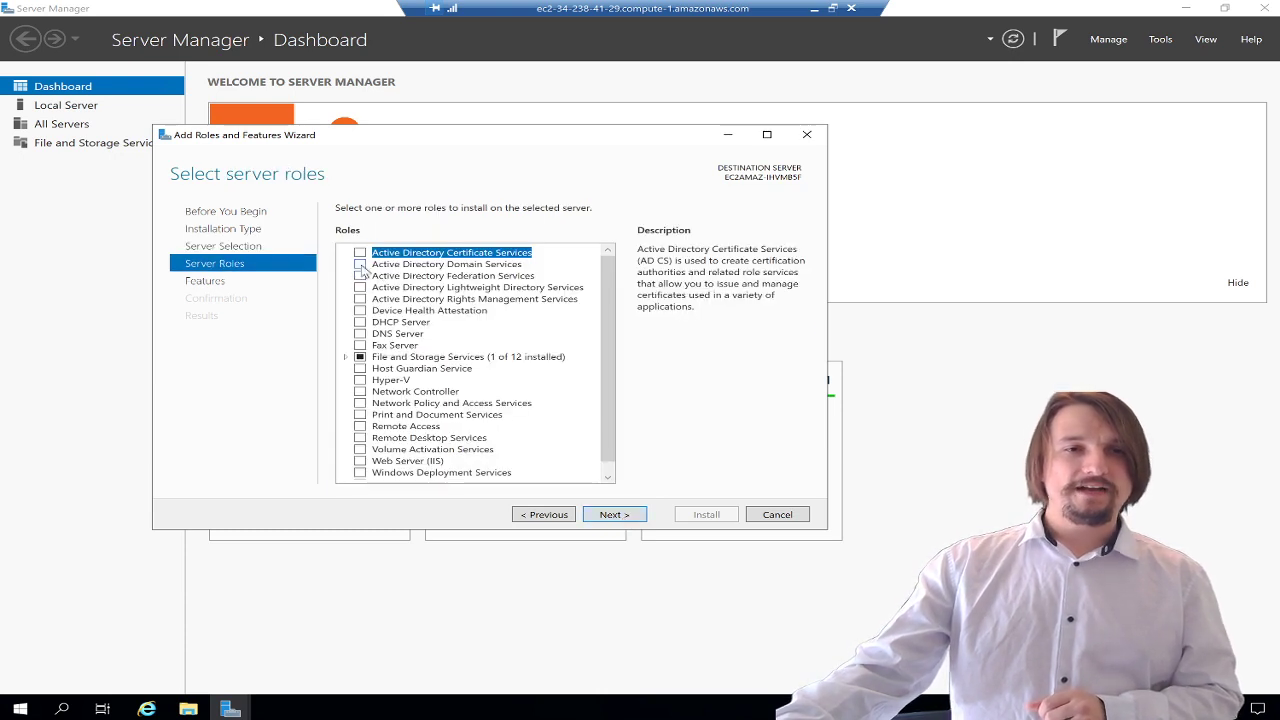
pyautogui.click(361, 265)
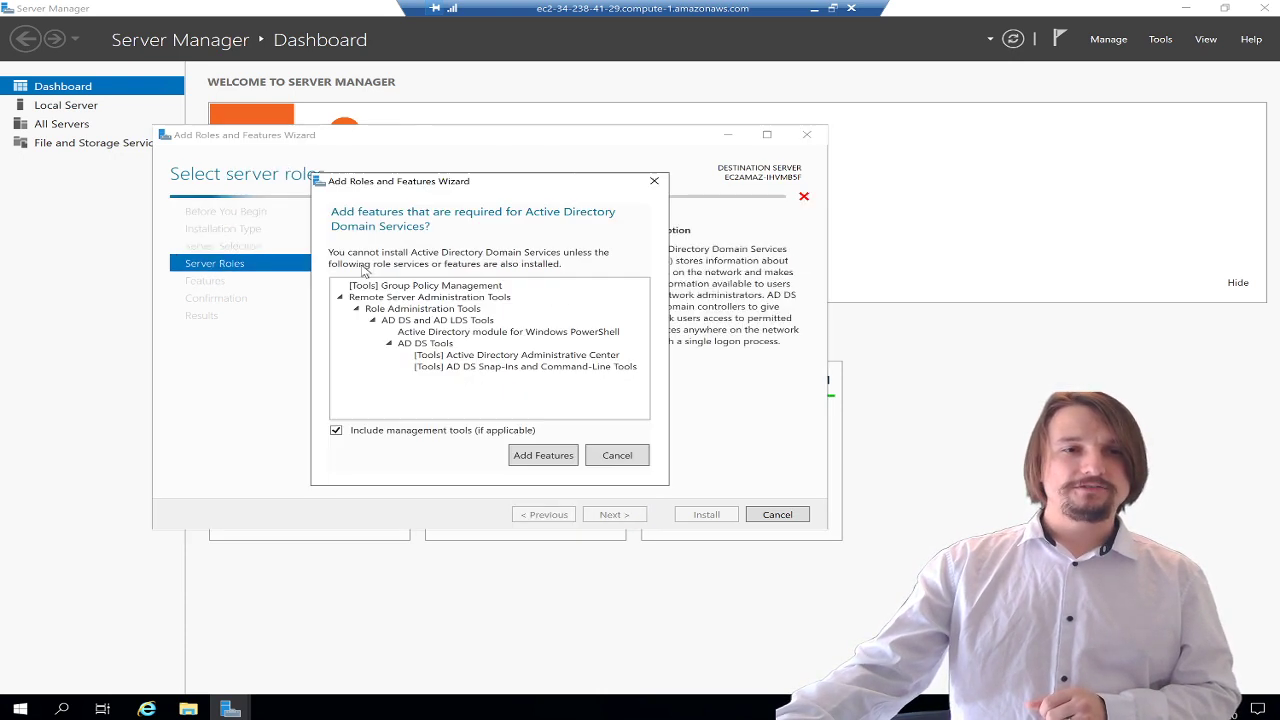
pyautogui.click(543, 458)
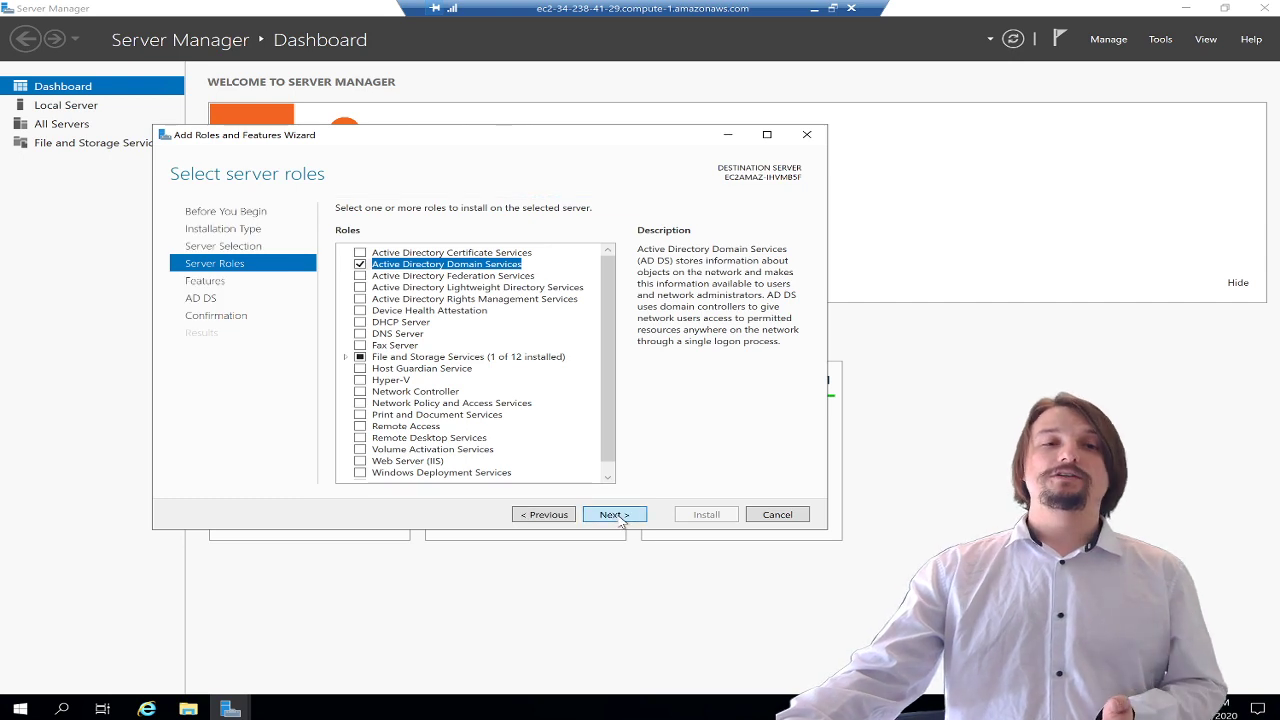
# - Advance to the confirmation page and allow the destination server to restart automatically
pyautogui.click(622, 521)
pyautogui.click(622, 521)
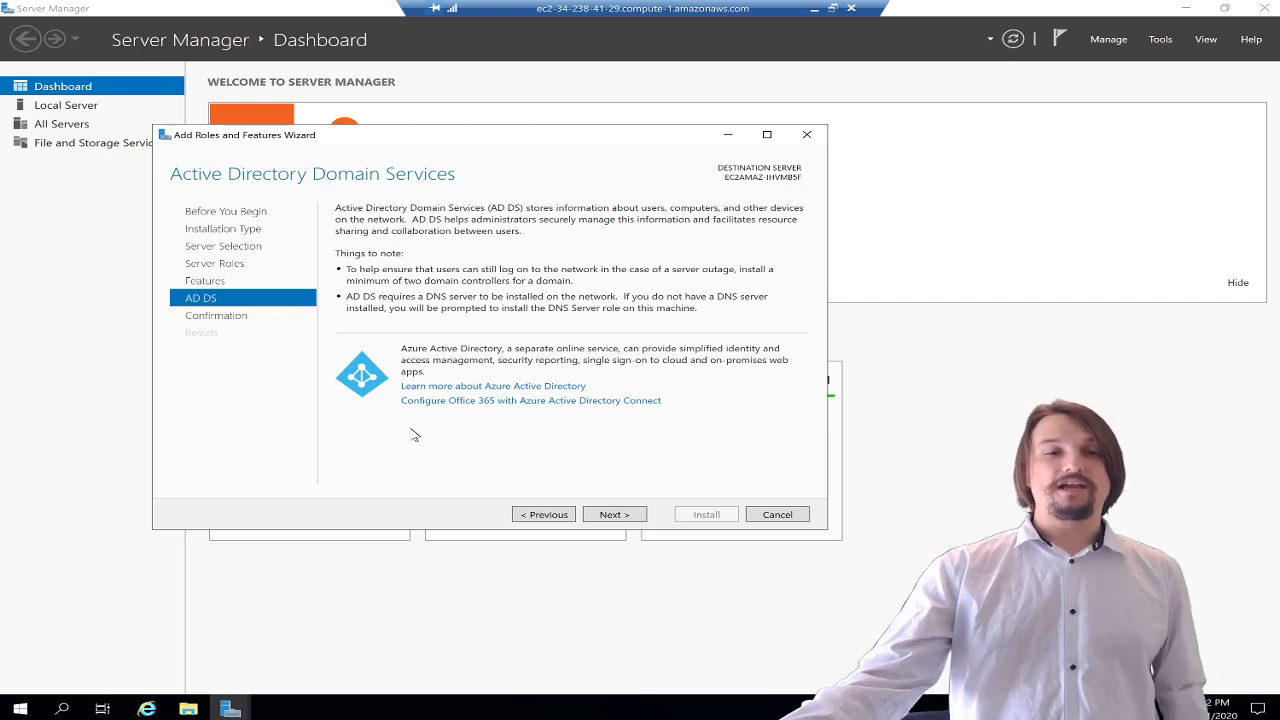
pyautogui.click(632, 517)
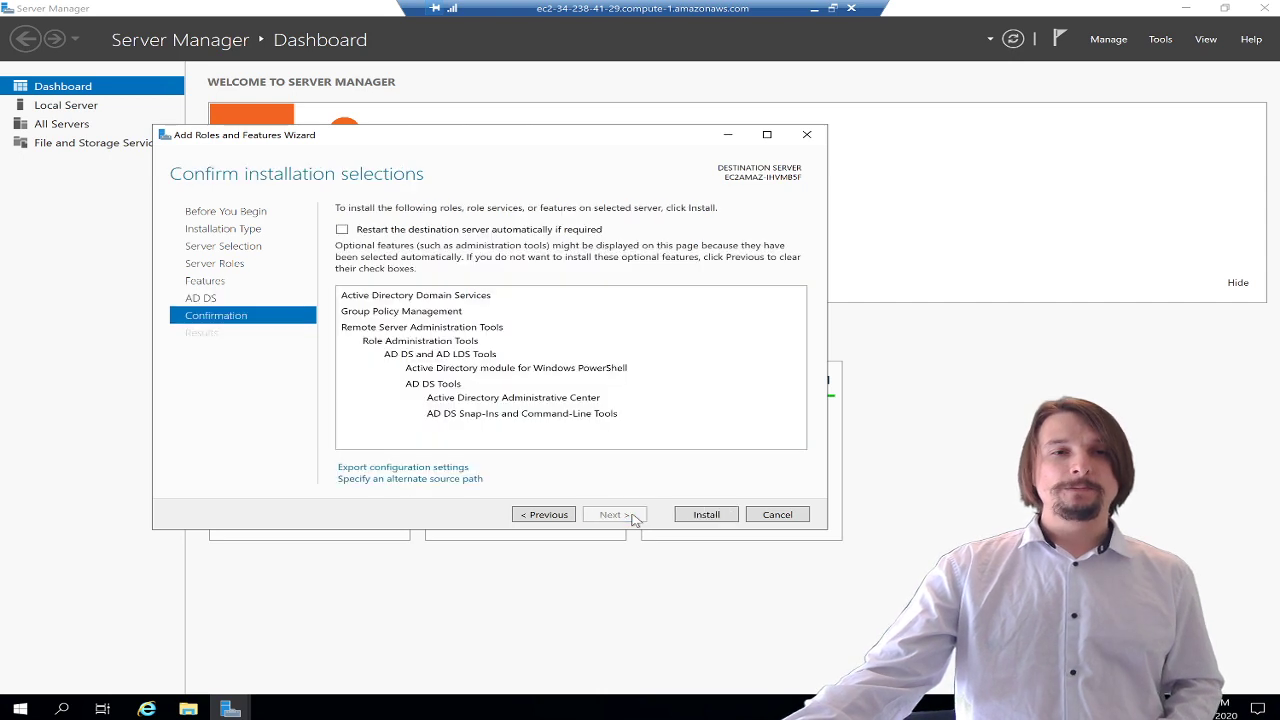
pyautogui.click(450, 230)
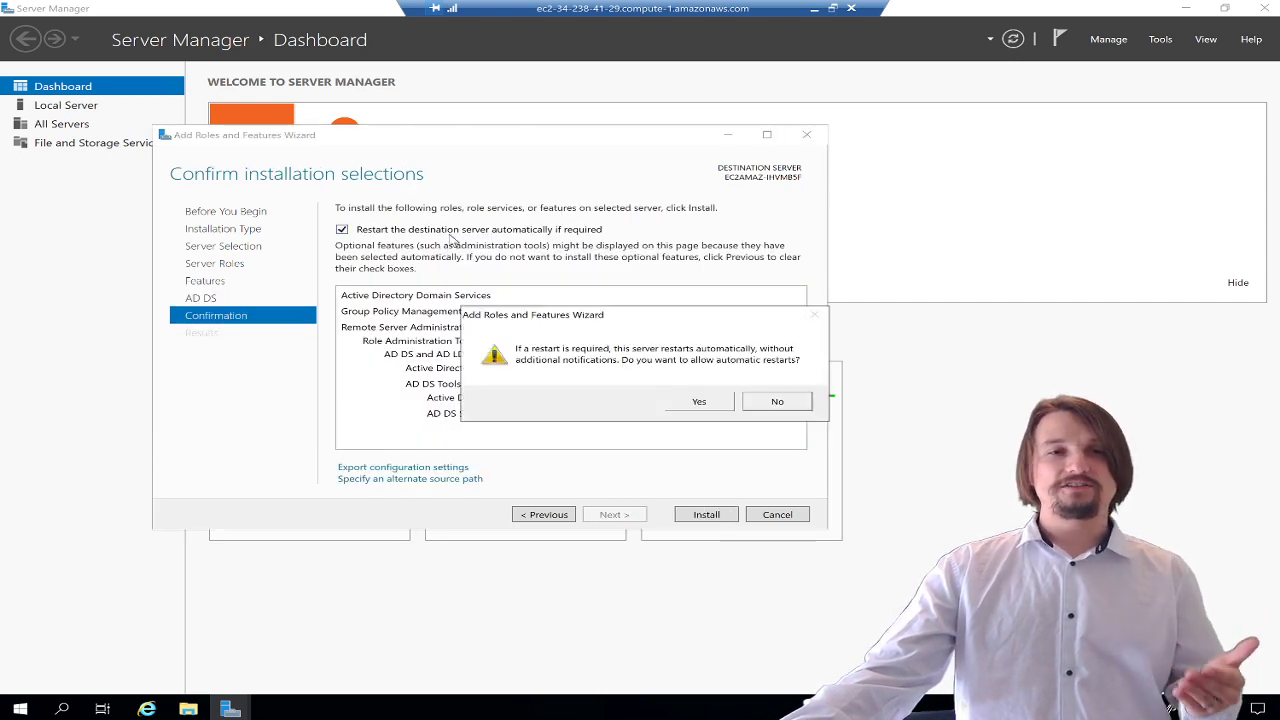
pyautogui.click(699, 401)
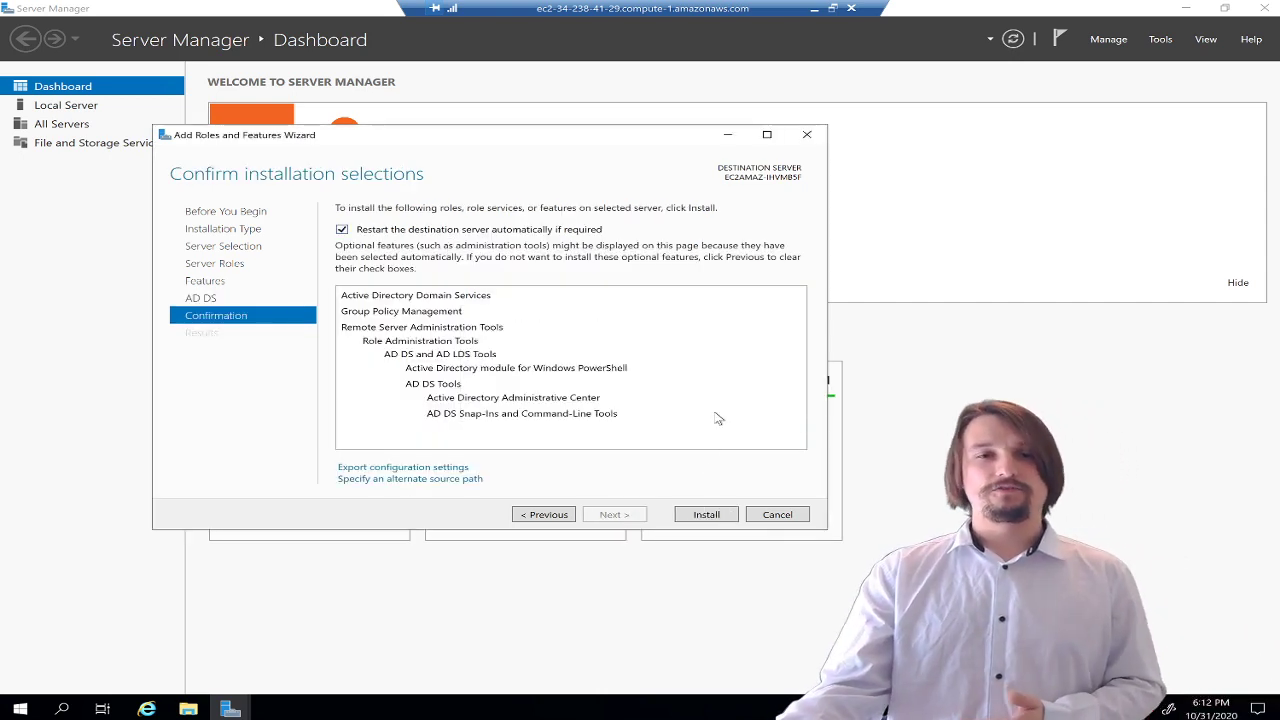
# - Install AD DS, then launch promotion of the server to a domain controller
pyautogui.click(706, 516)
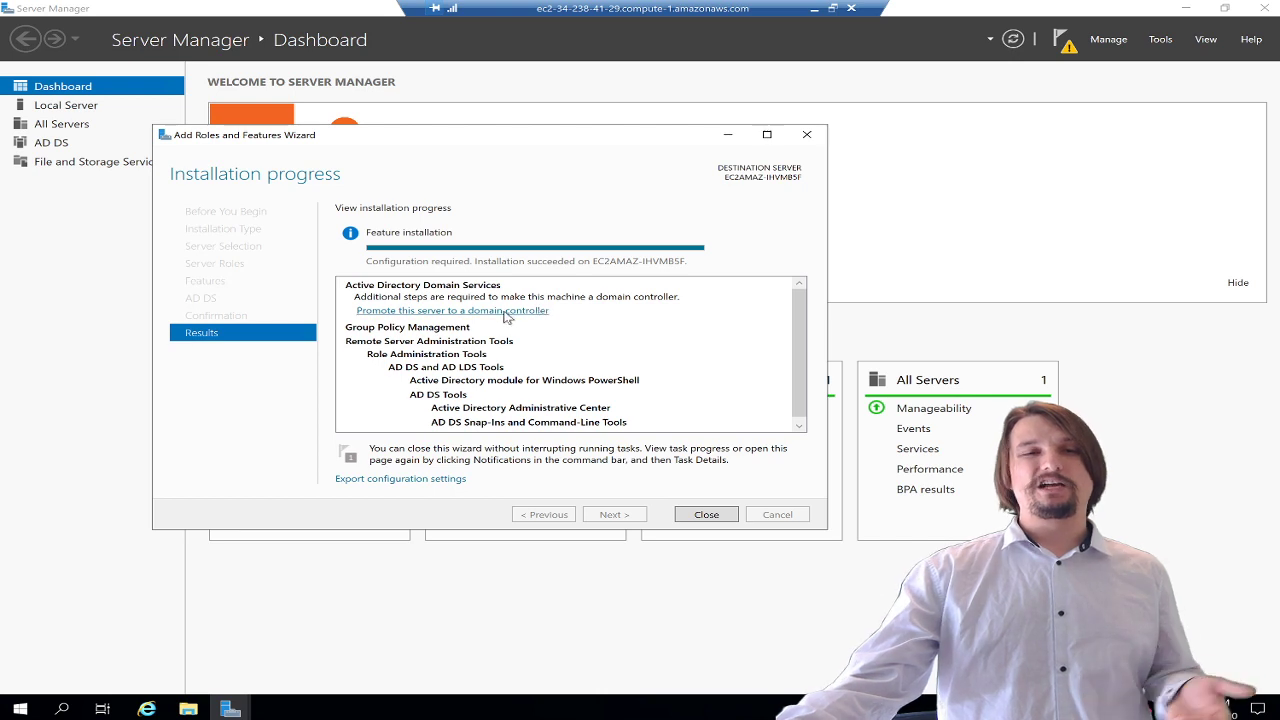
pyautogui.click(424, 312)
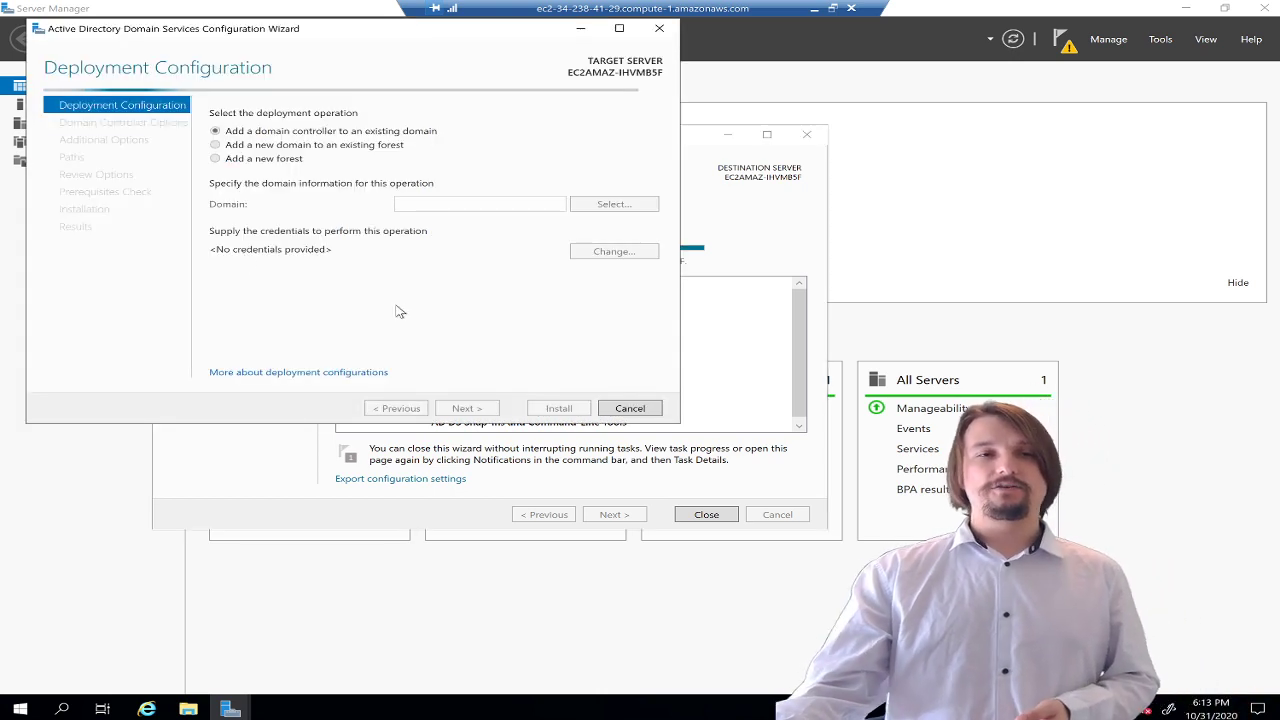
# - Choose 'Add a new forest' with root domain name LTN.internal and advance to Domain Controller Options
pyautogui.click(277, 160)
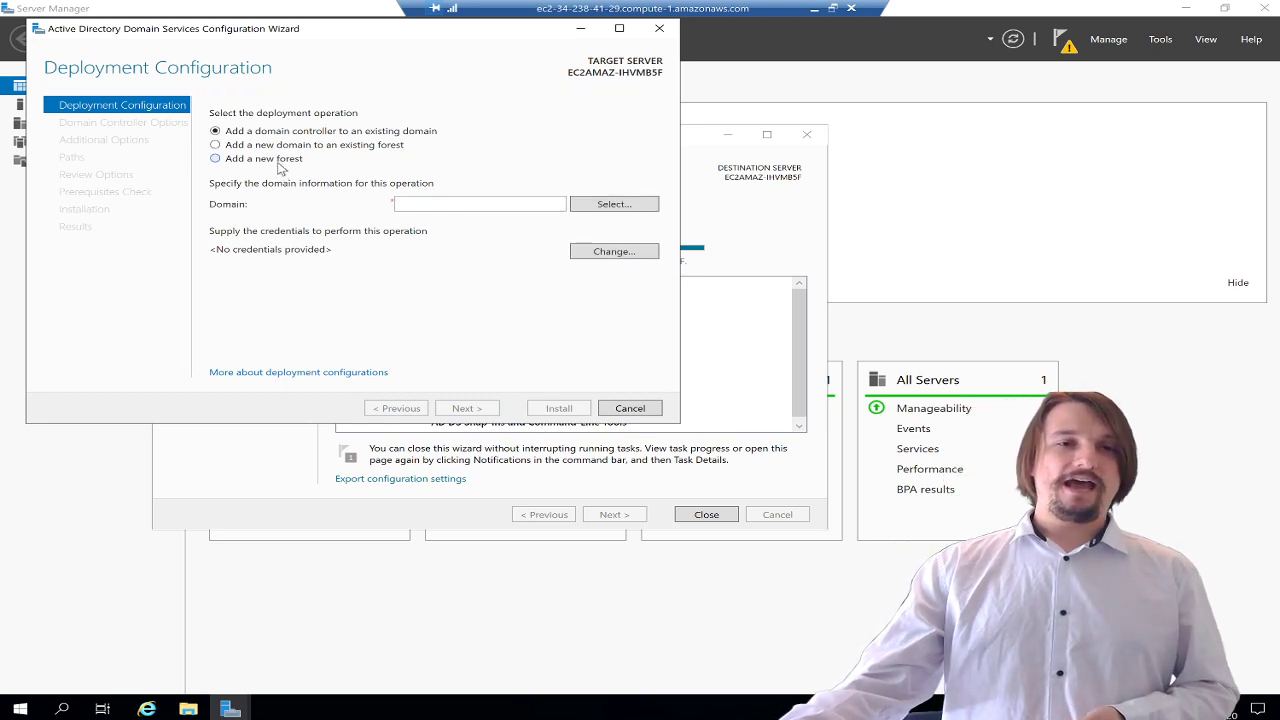
pyautogui.click(485, 204)
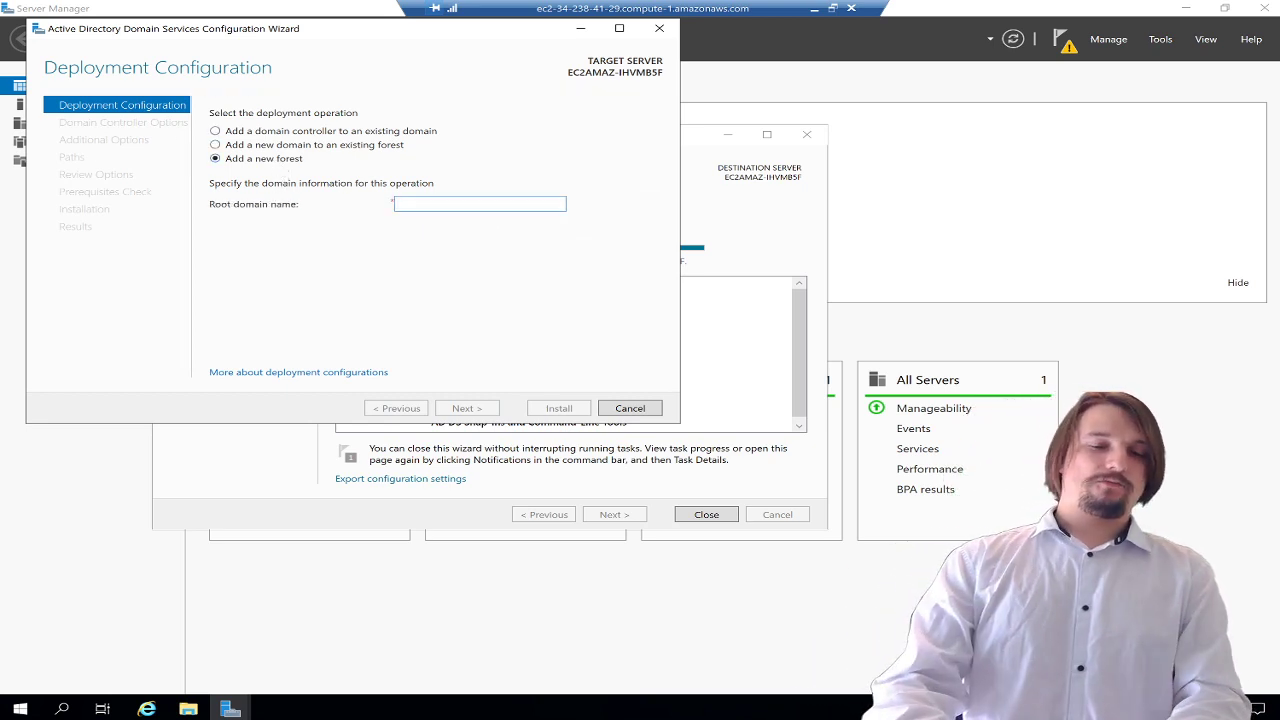
pyautogui.write('LTN.internal')
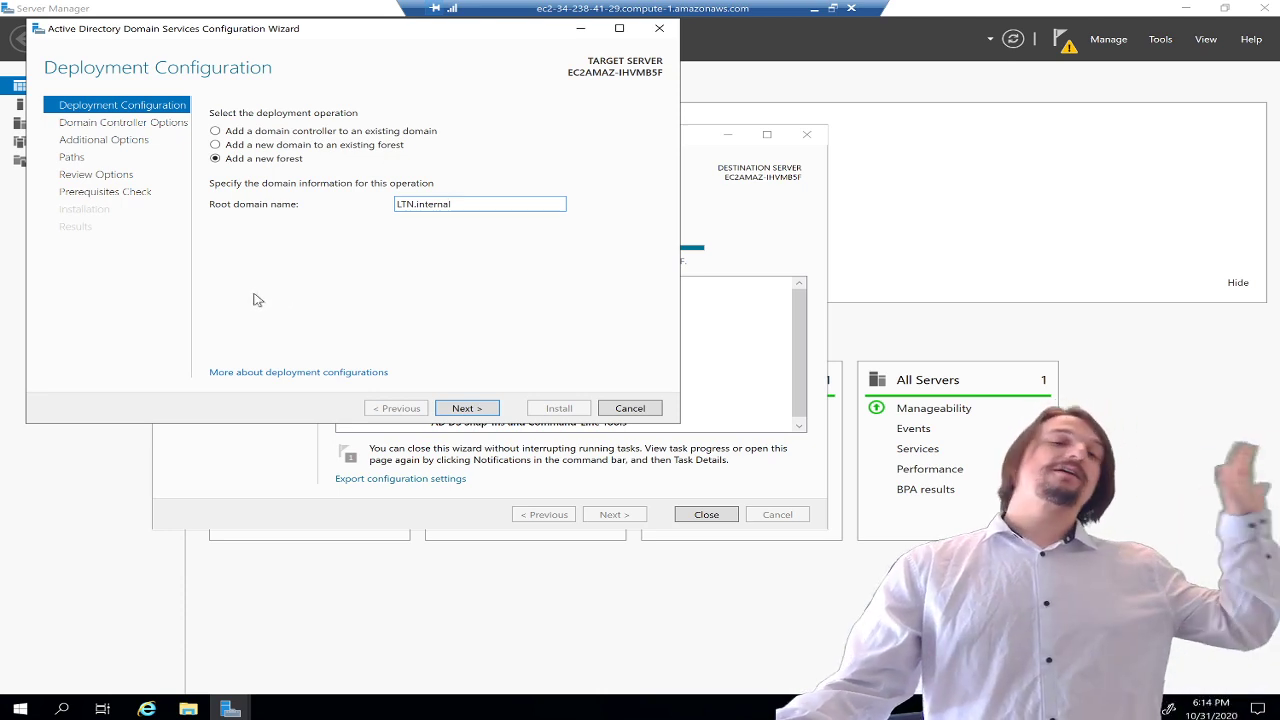
pyautogui.click(488, 413)
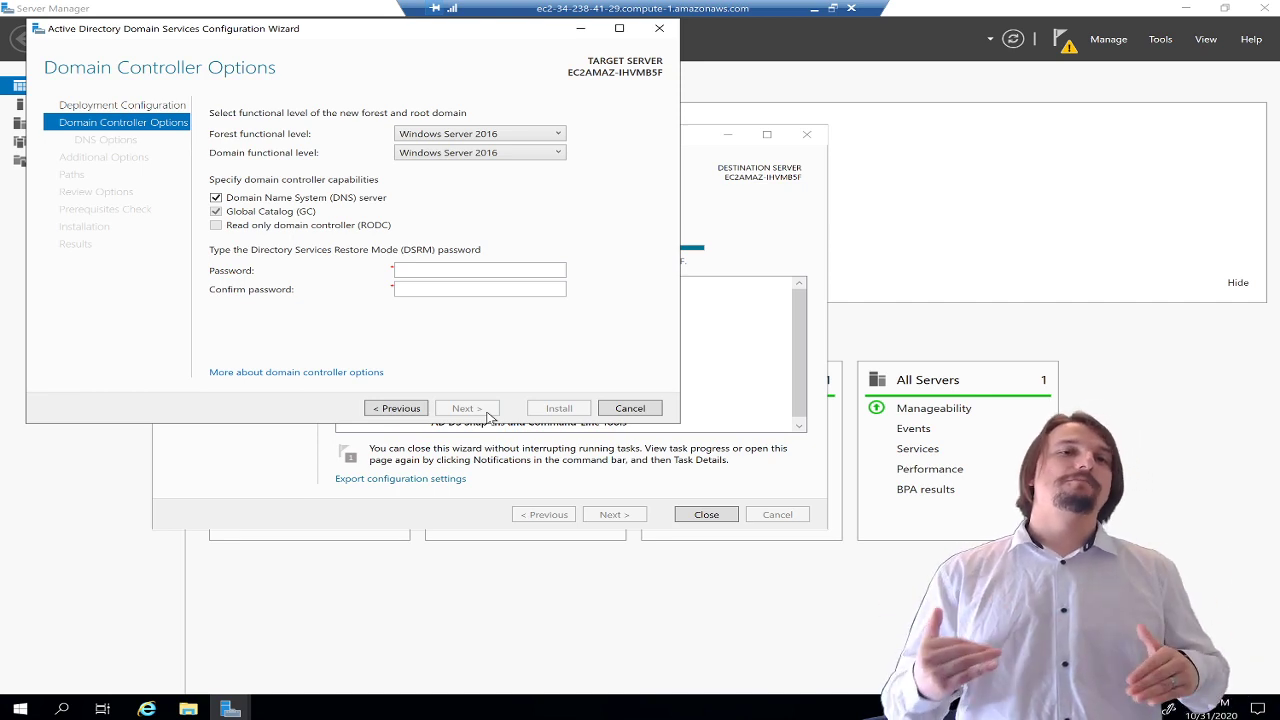
# - Enter and confirm the DSRM password, then accept the DNS options and continue
pyautogui.click(420, 270)
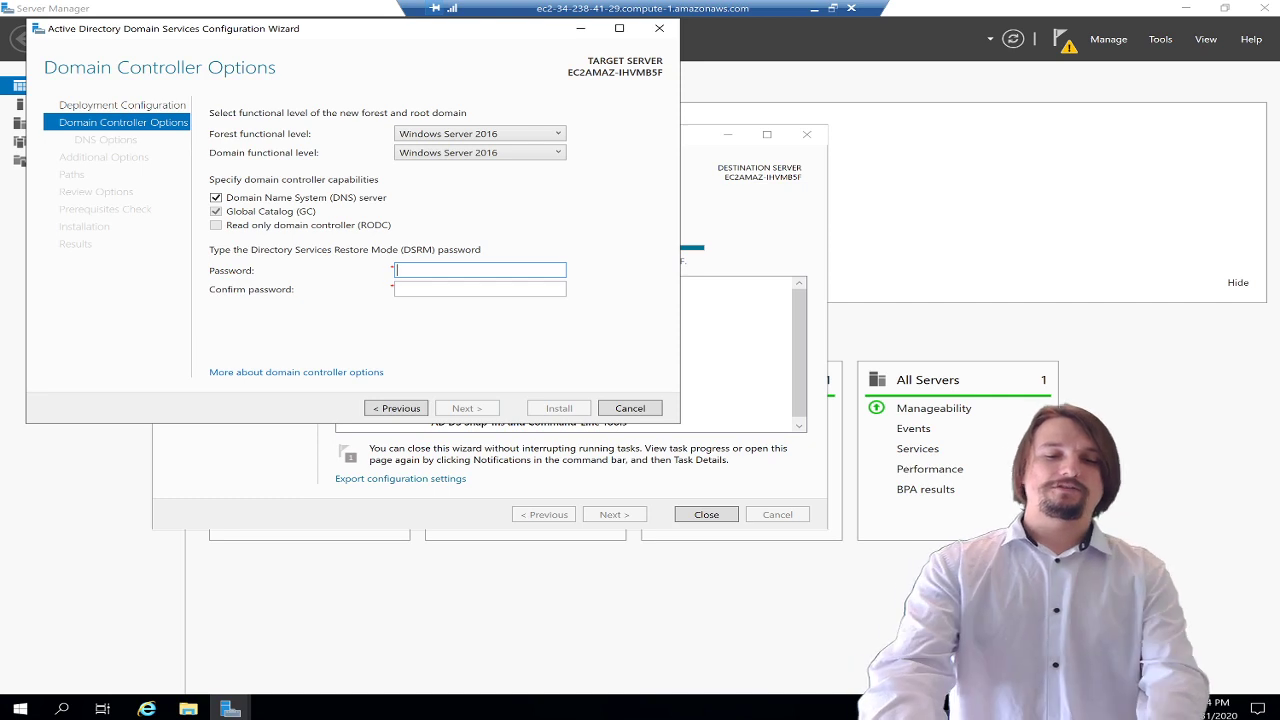
pyautogui.write('Pas')
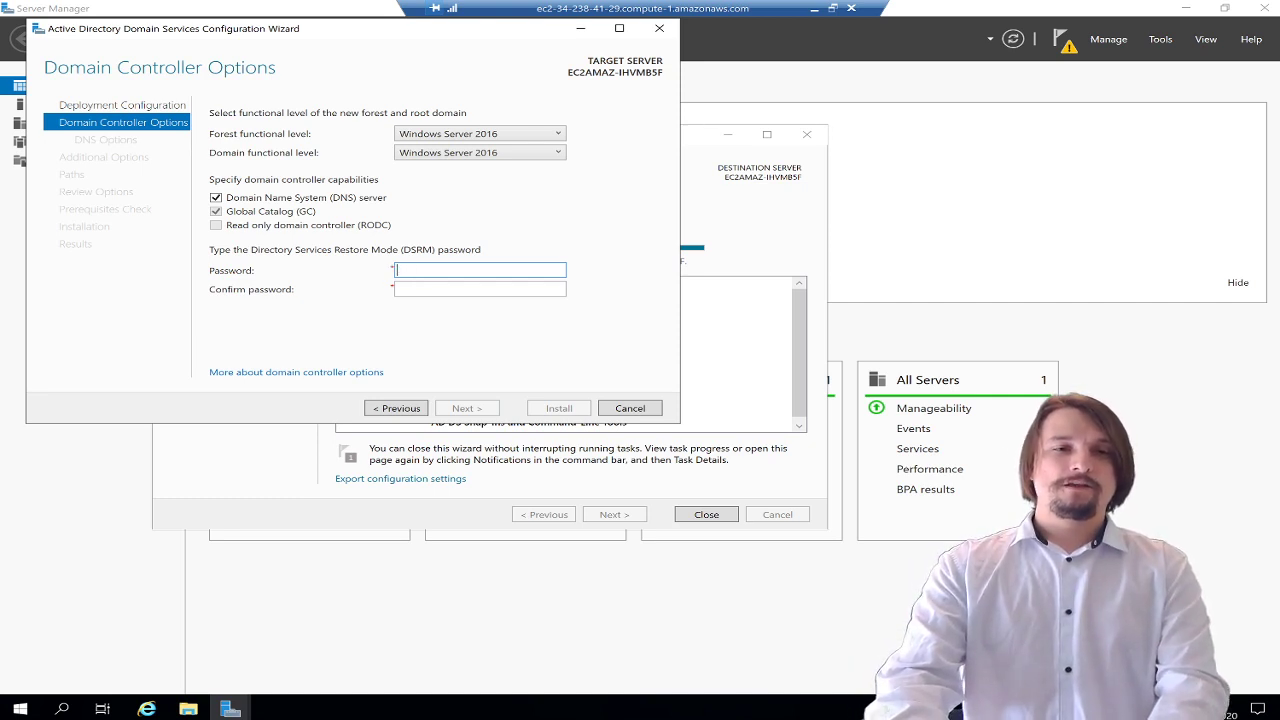
pyautogui.press('Tab')
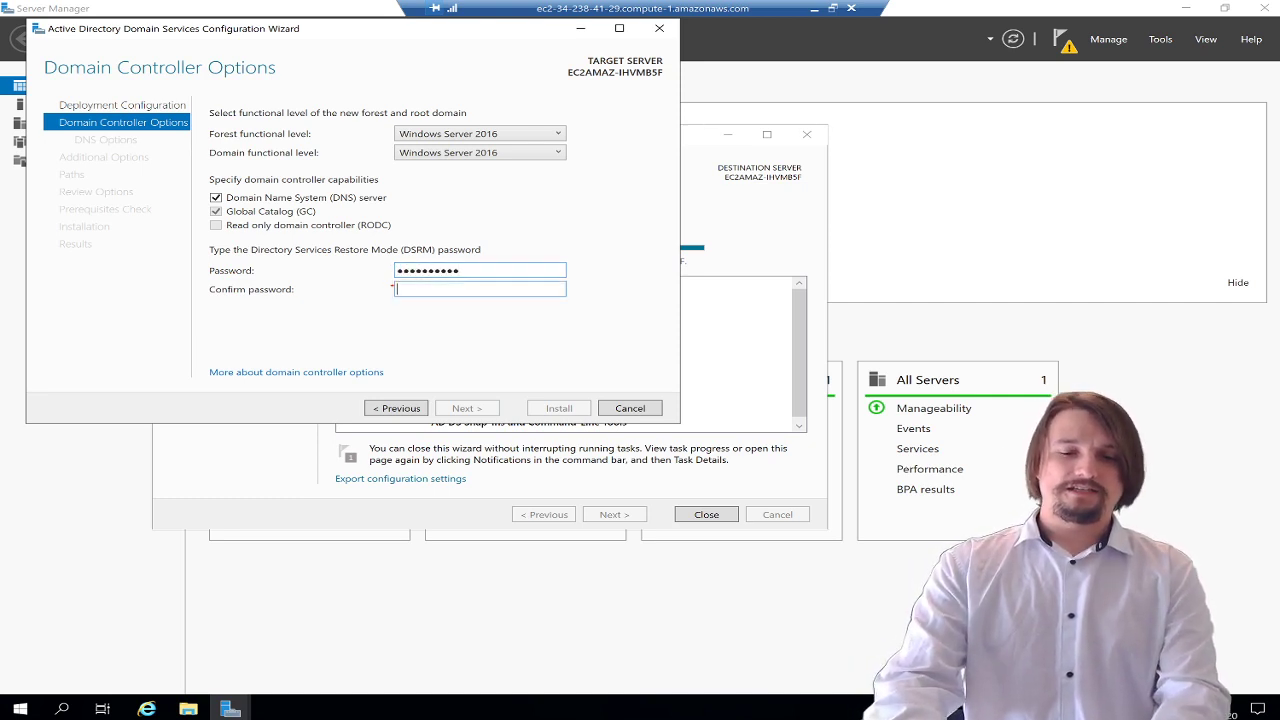
pyautogui.write('Password1!')
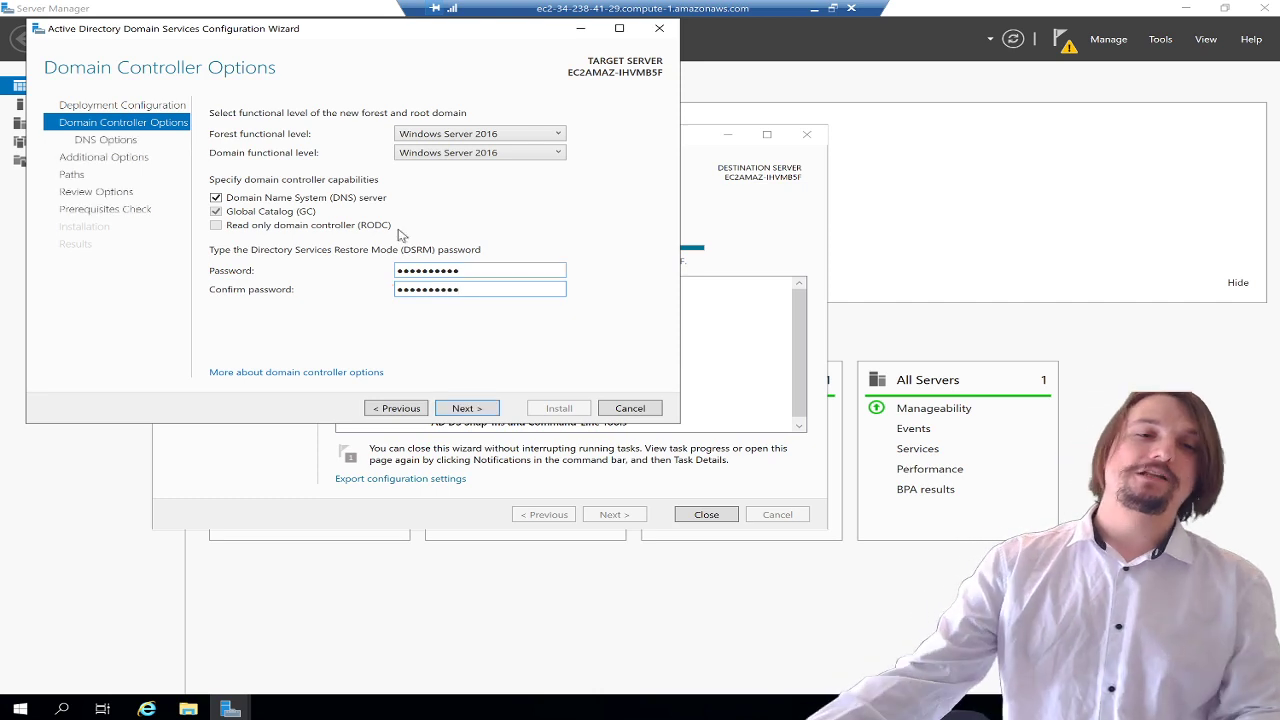
pyautogui.click(473, 408)
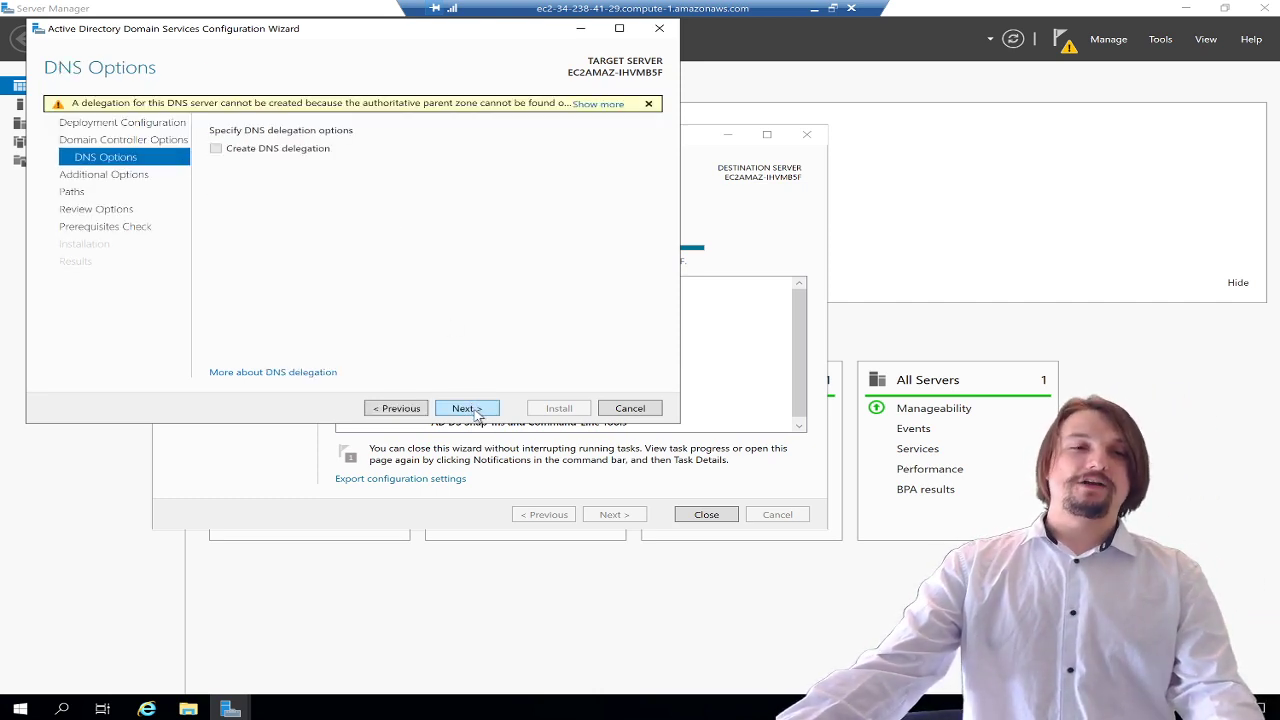
pyautogui.click(467, 408)
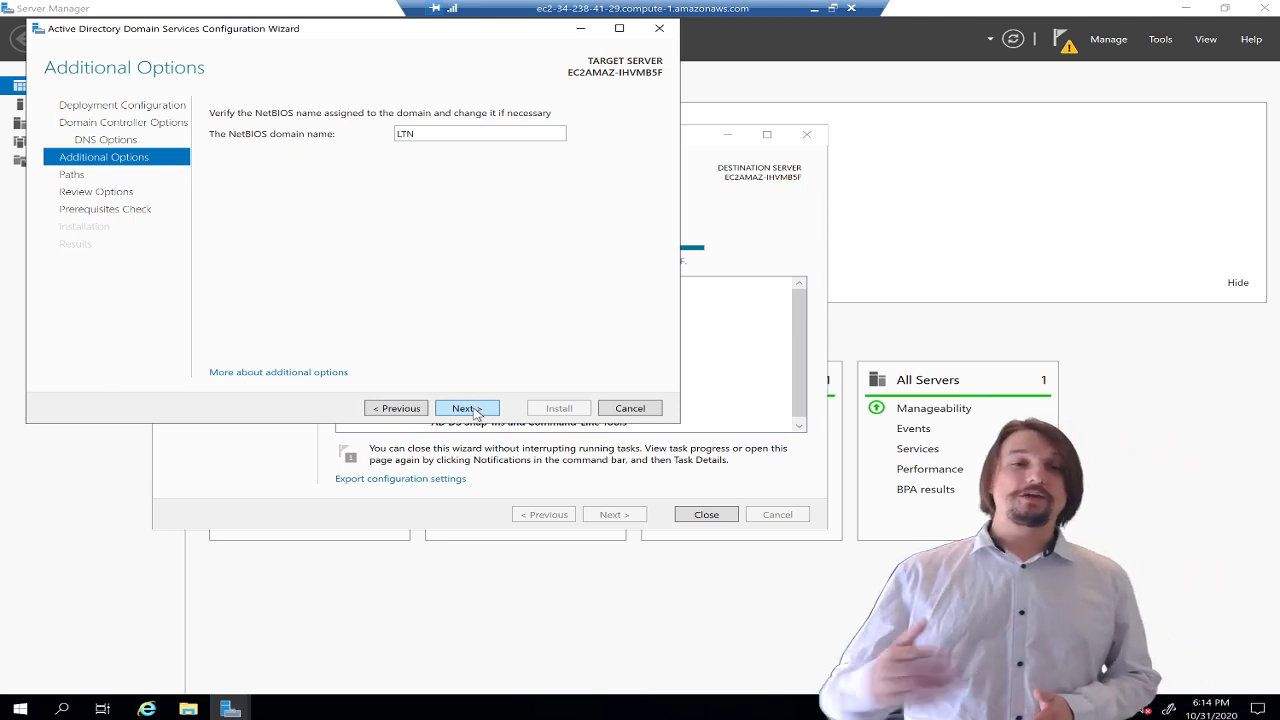
# - Keep NetBIOS name LTN and the default C:\Windows\NTDS and C:\Windows\SYSVOL folder paths
pyautogui.click(476, 410)
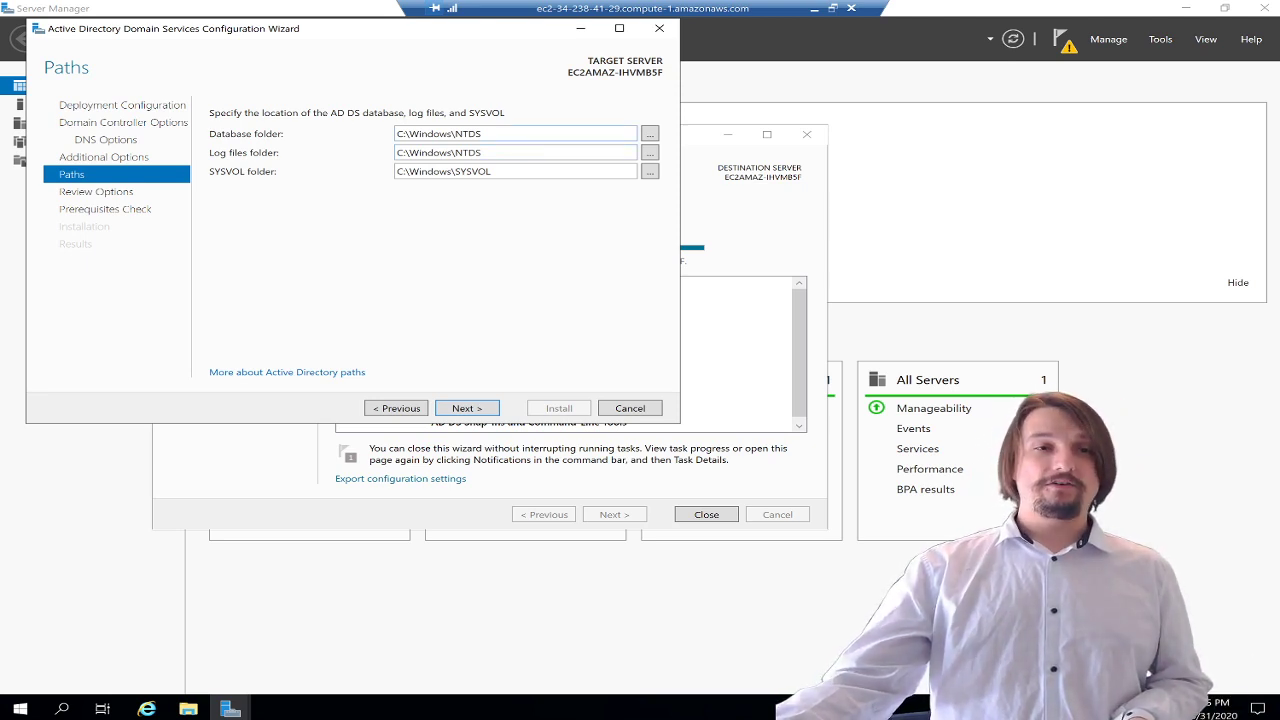
pyautogui.doubleClick(440, 134)
pyautogui.doubleClick(555, 157)
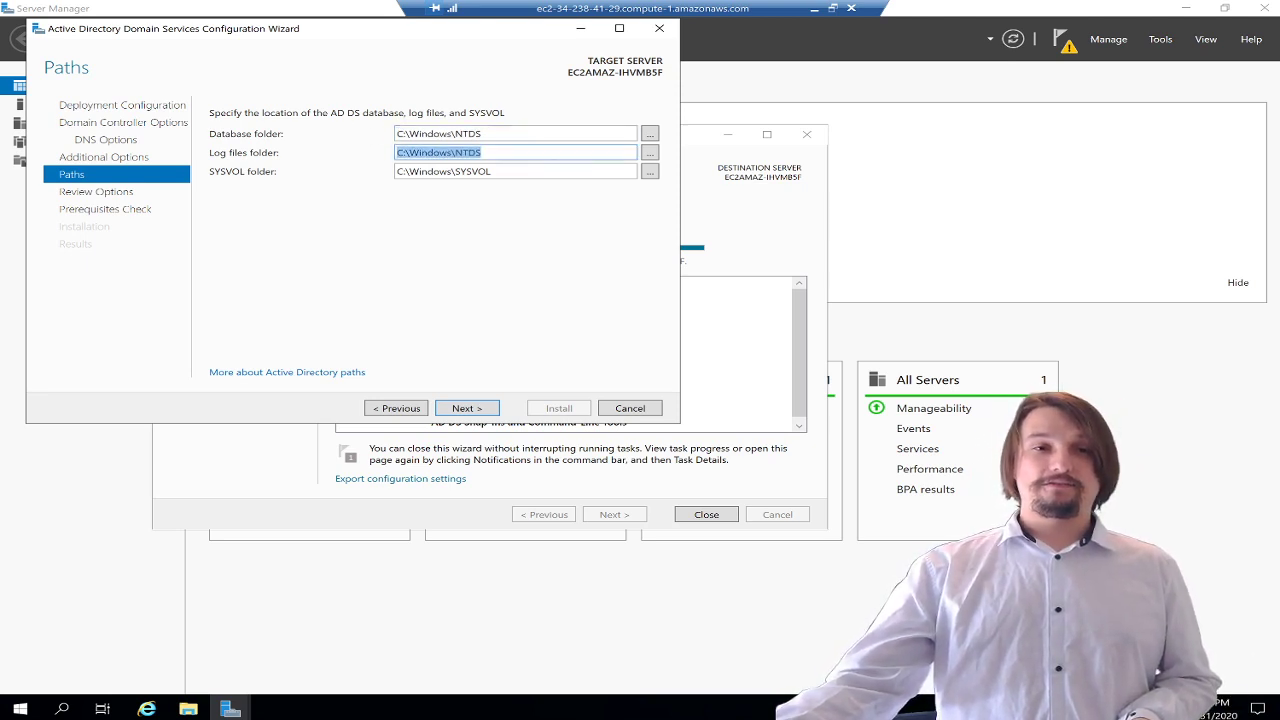
pyautogui.click(429, 134)
pyautogui.click(425, 153)
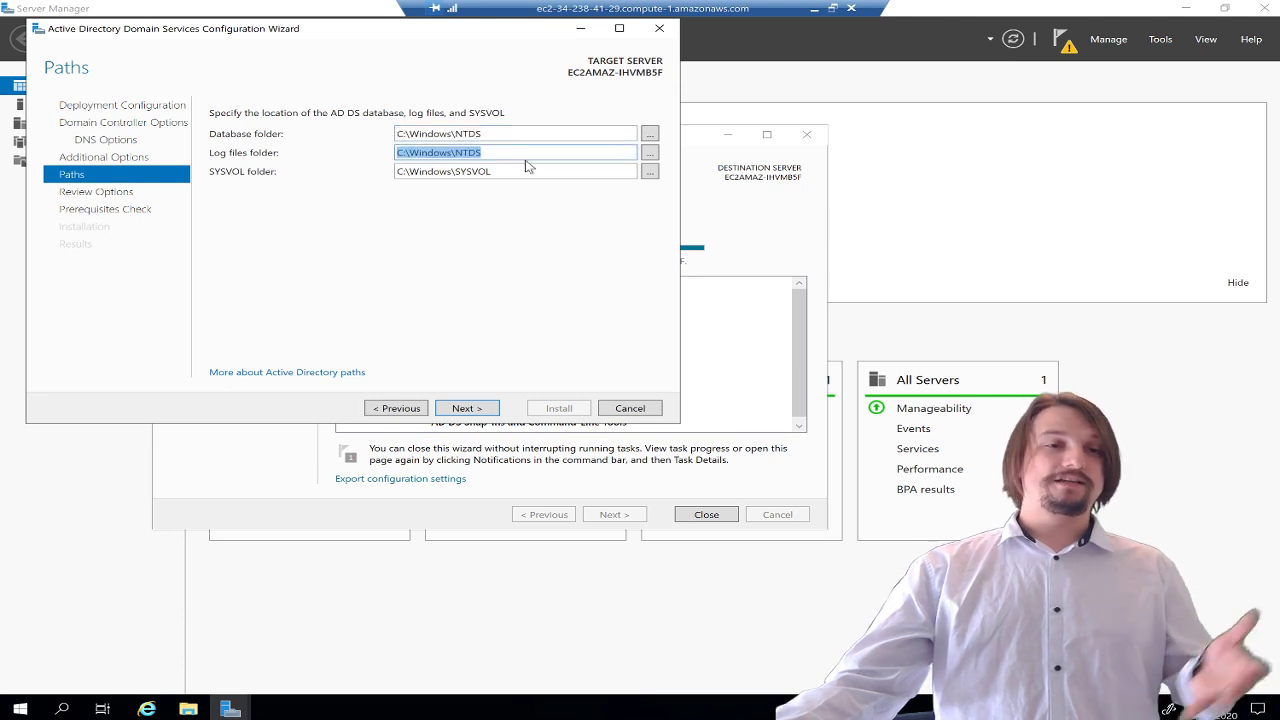
pyautogui.click(428, 172)
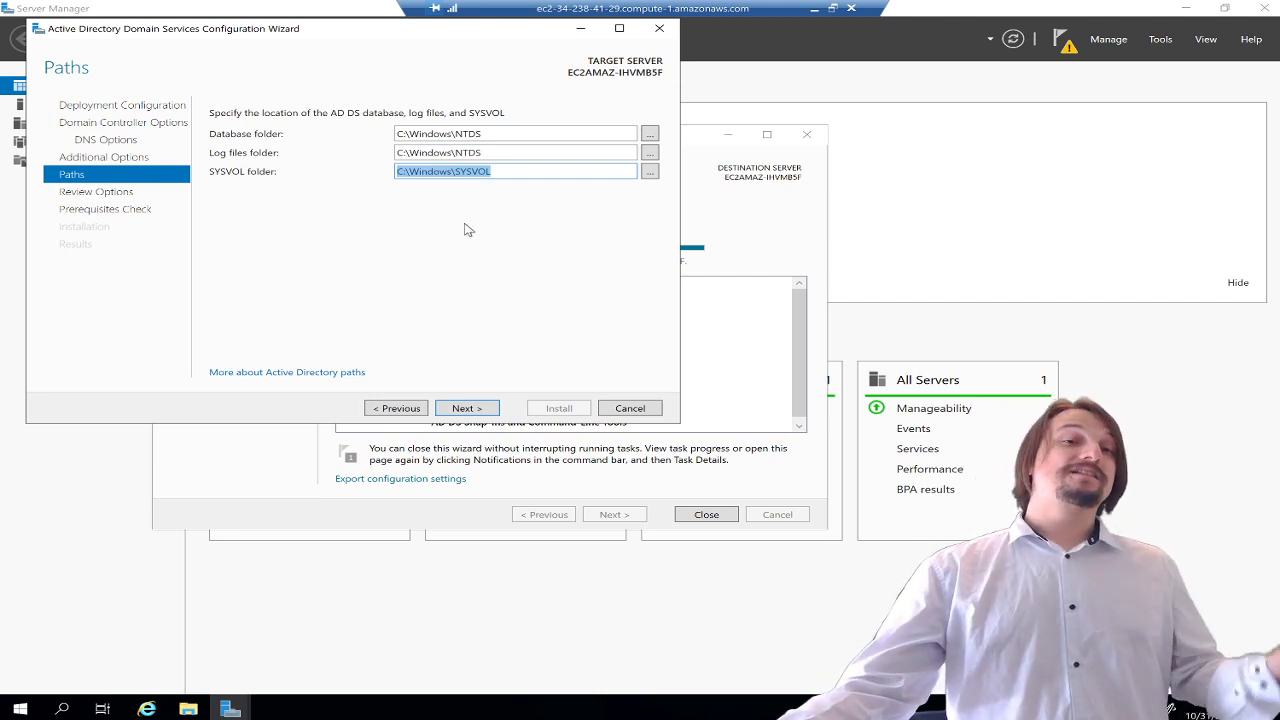
pyautogui.click(483, 410)
# - Run the prerequisites check, review its results, and install the domain controller
pyautogui.click(483, 409)
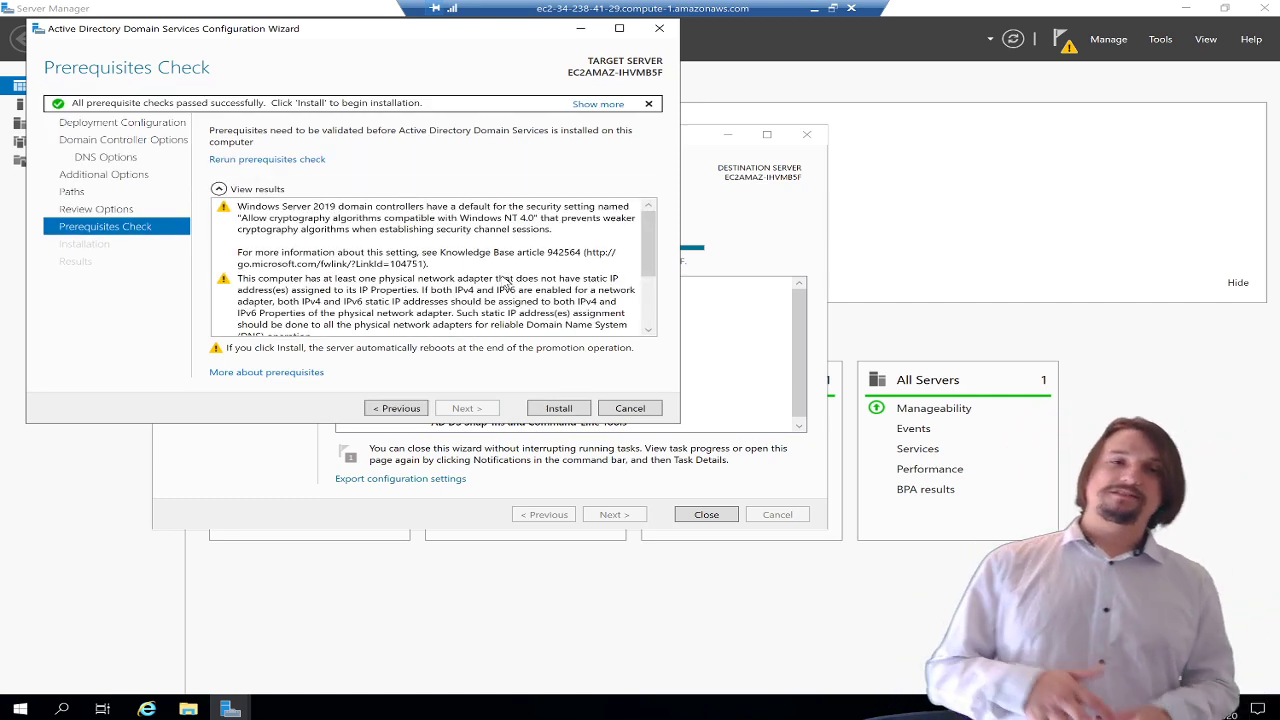
pyautogui.scroll(-3, 507, 292)
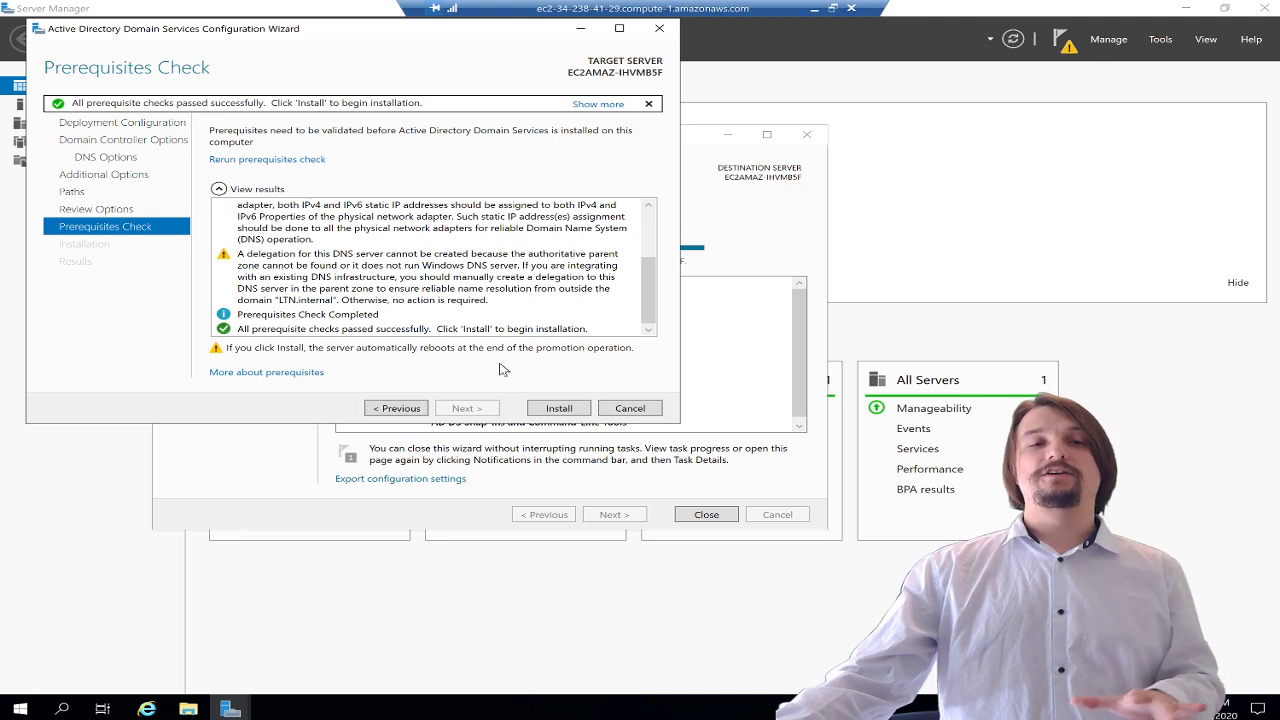
pyautogui.click(578, 409)
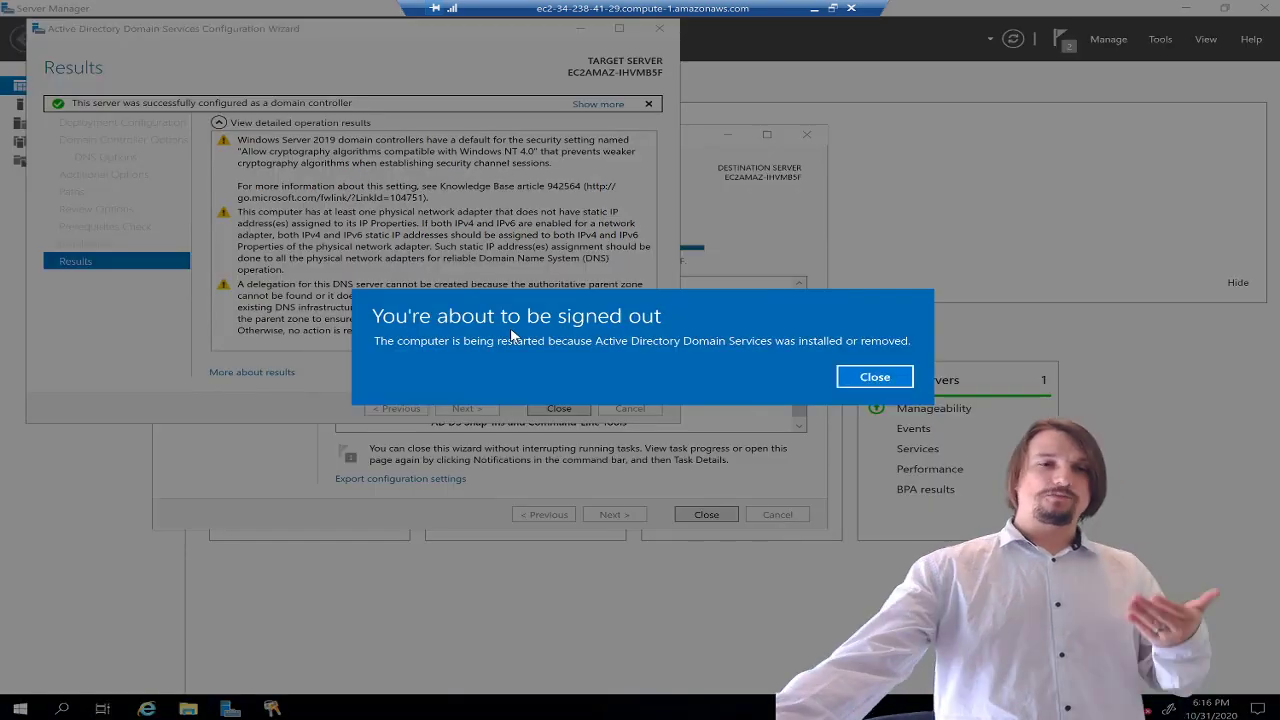
# - Dismiss the sign-out notice, close both setup wizards, and disconnect the remote desktop session
pyautogui.click(874, 377)
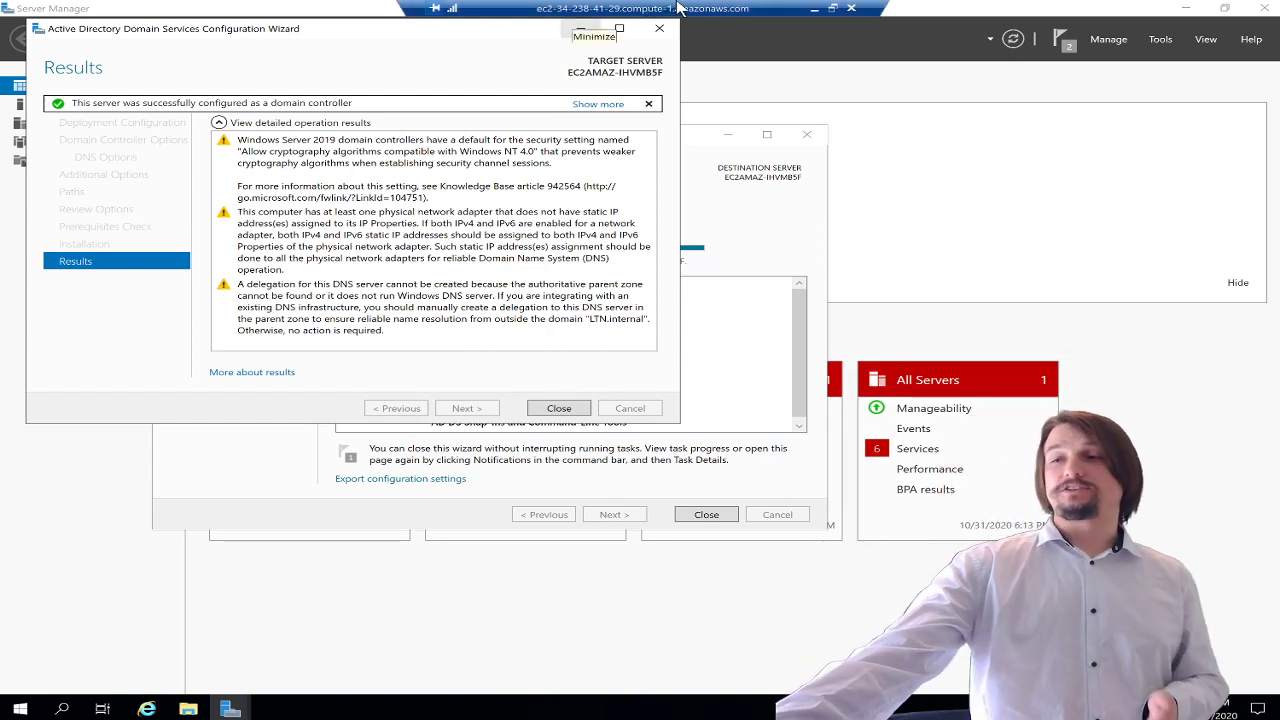
pyautogui.click(851, 9)
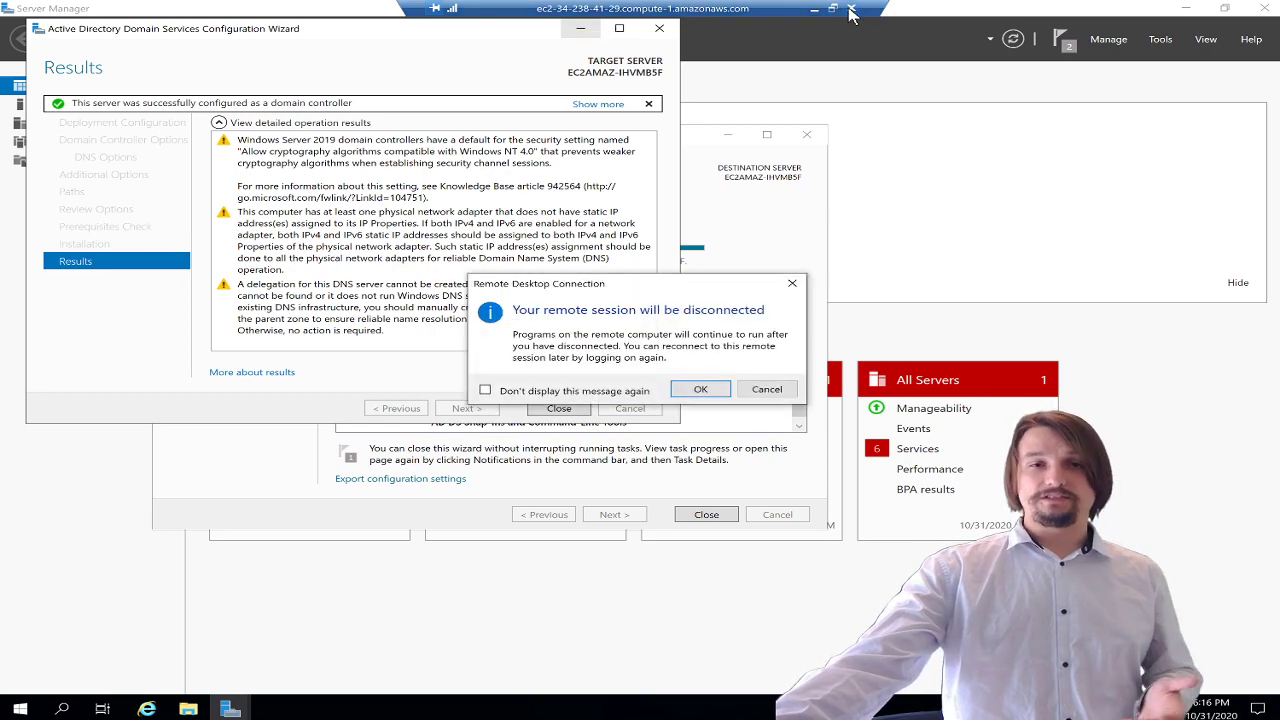
pyautogui.click(792, 283)
pyautogui.click(577, 414)
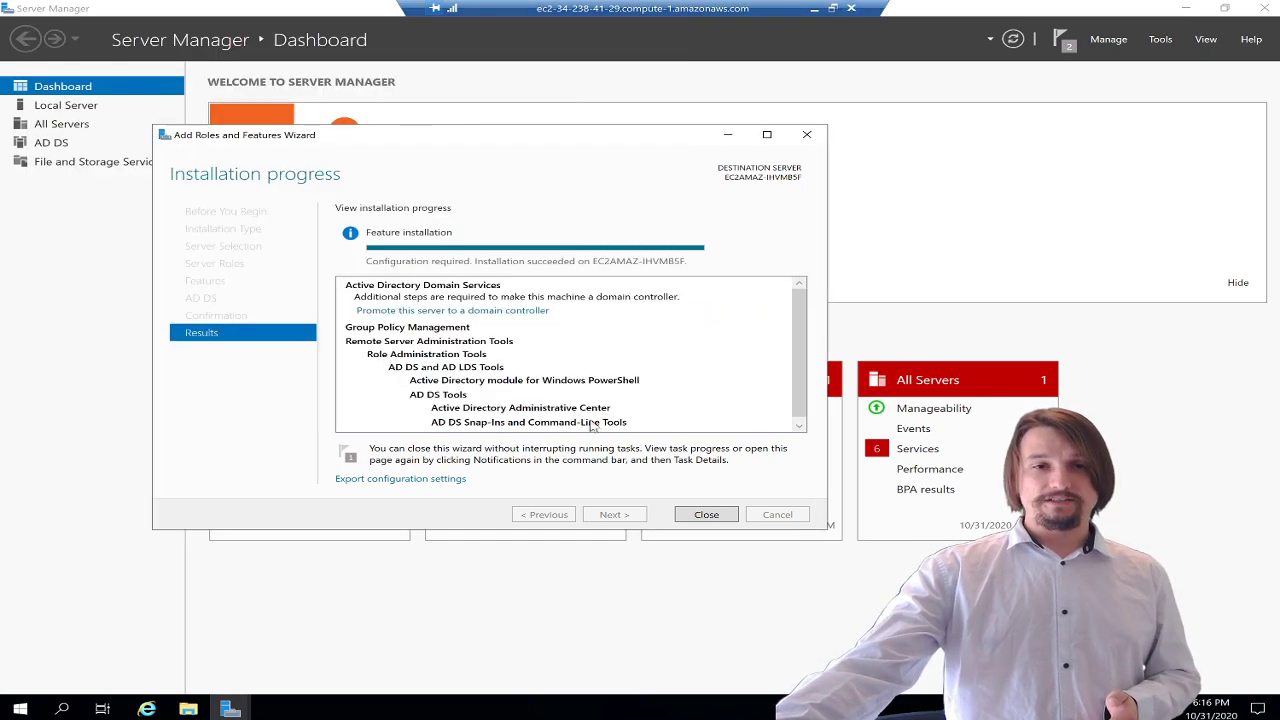
pyautogui.click(707, 515)
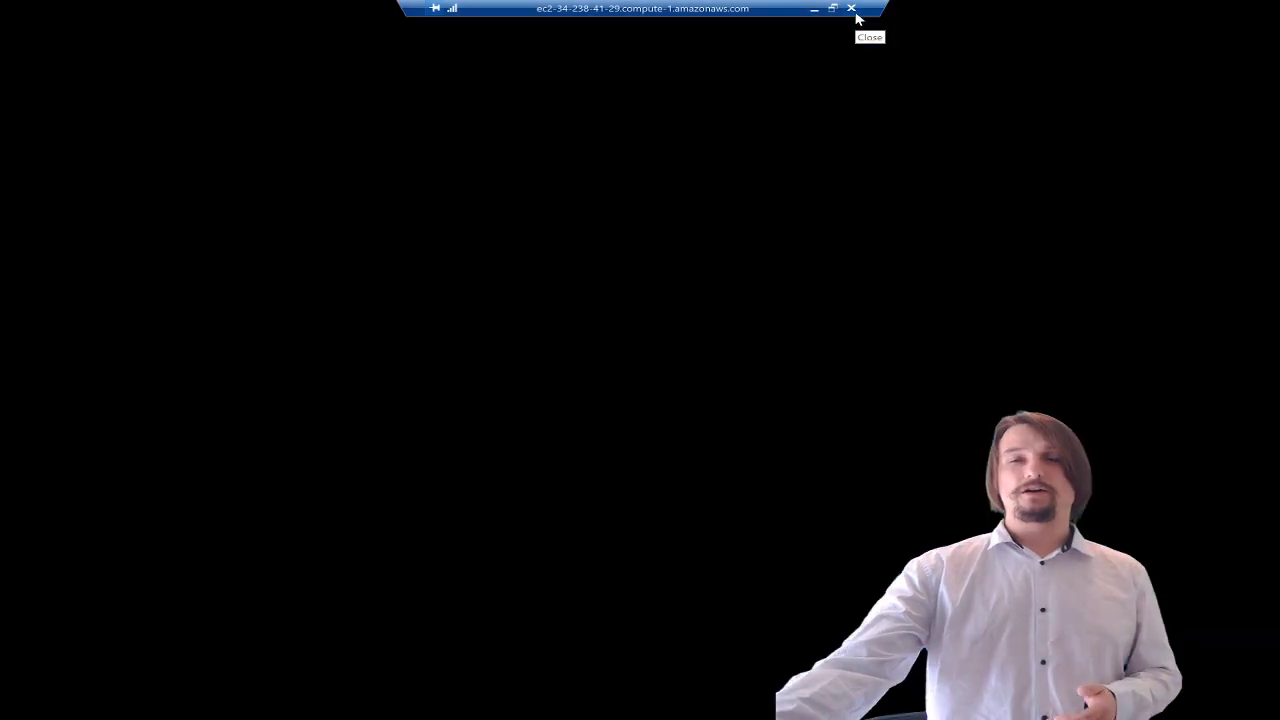
pyautogui.click(852, 10)
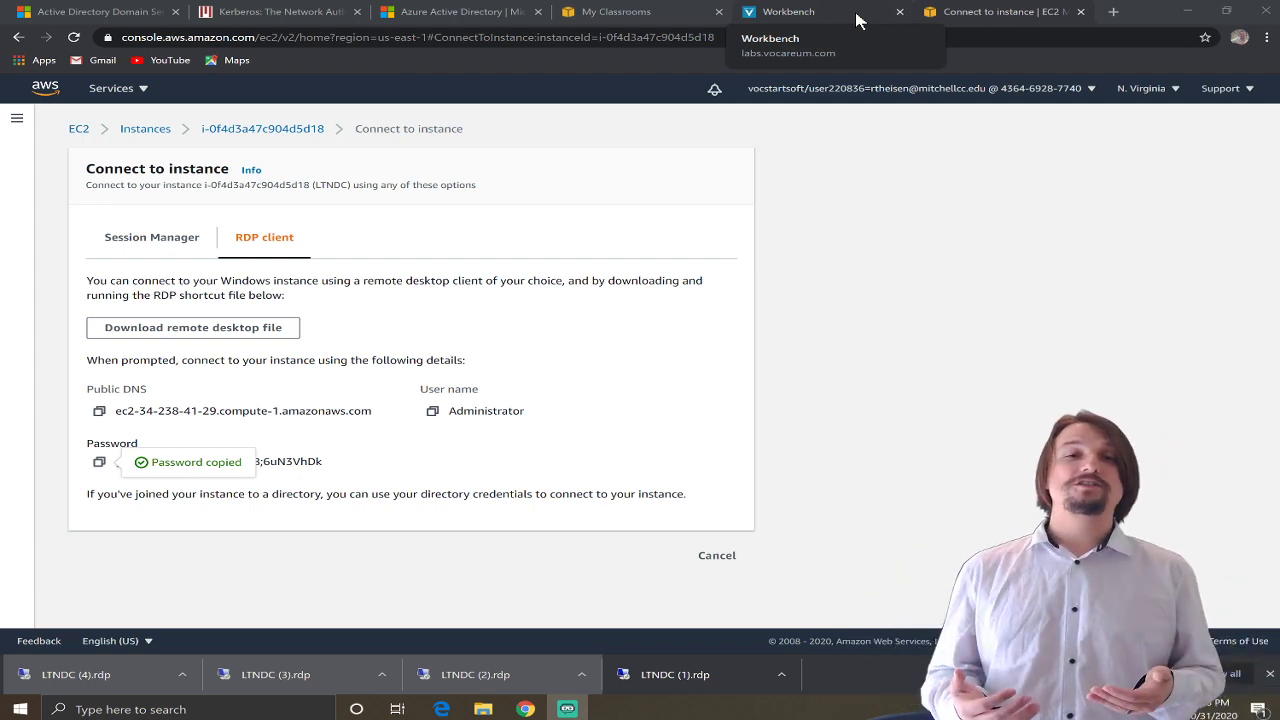
# - Reconnect via the downloaded LTNDC RDP file using the pasted Administrator password, accepting the certificate
pyautogui.click(455, 478)
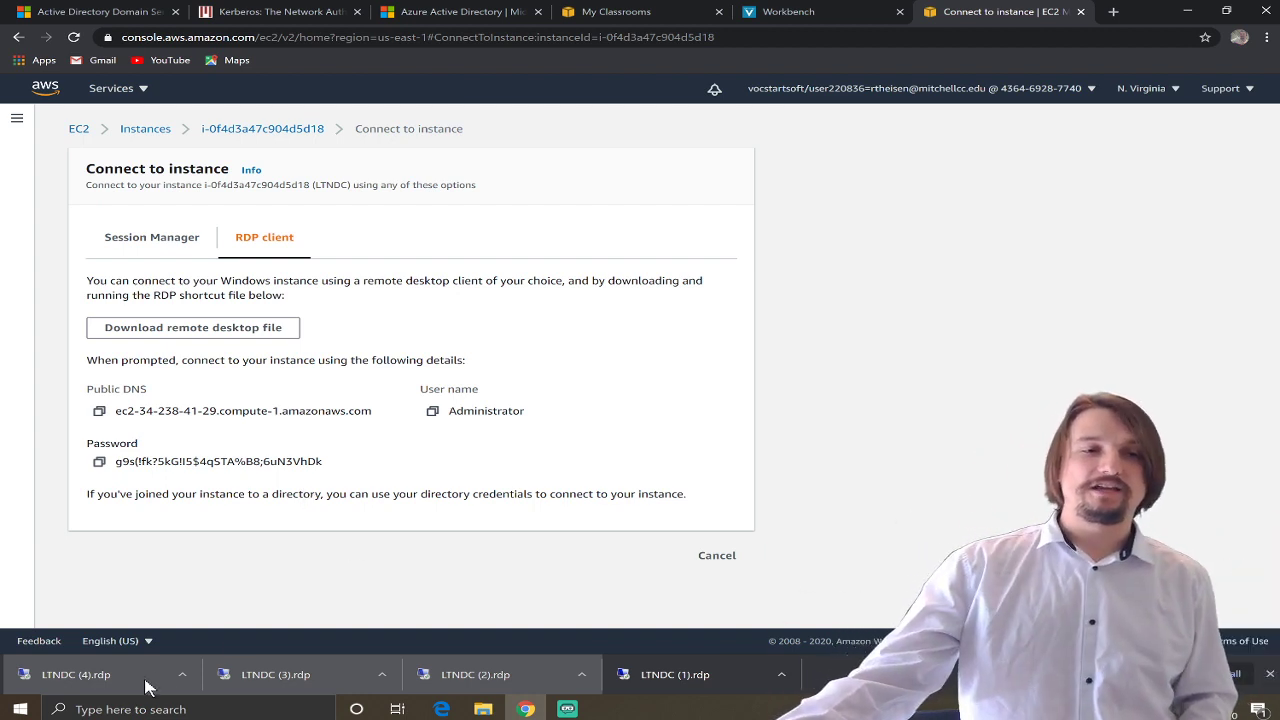
pyautogui.click(112, 681)
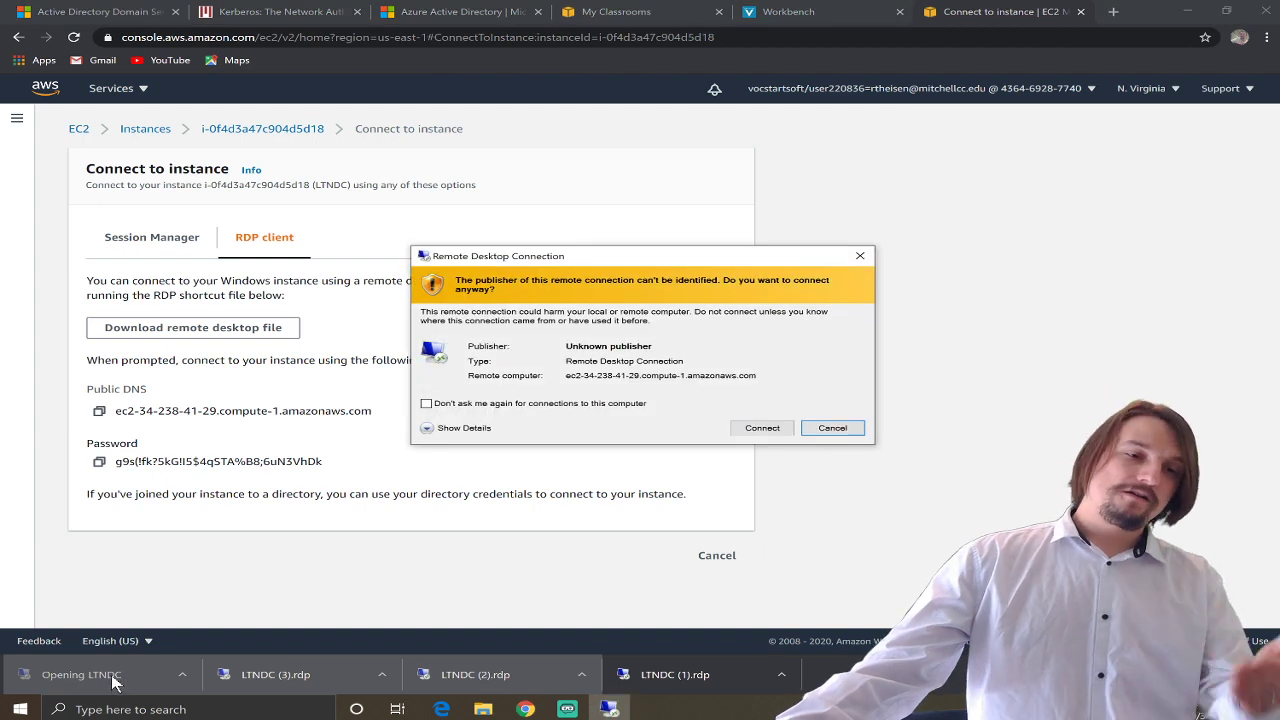
pyautogui.click(761, 429)
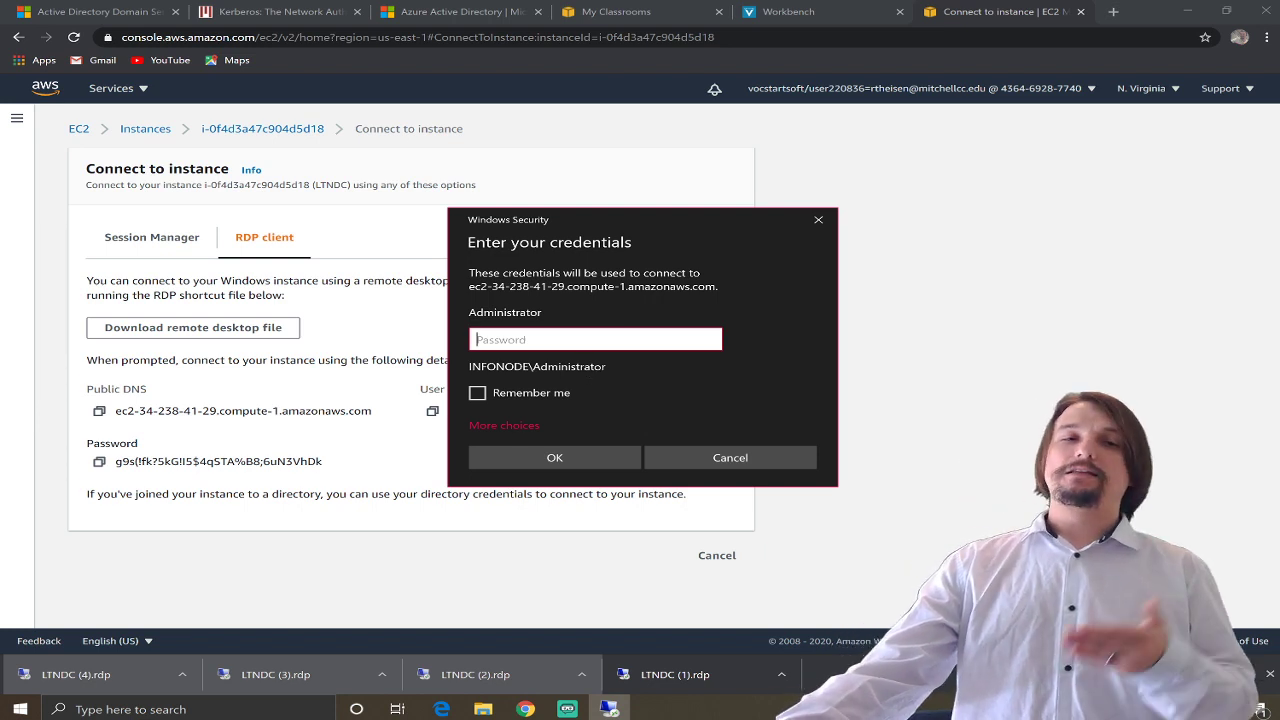
pyautogui.rightClick(607, 337)
pyautogui.click(652, 349)
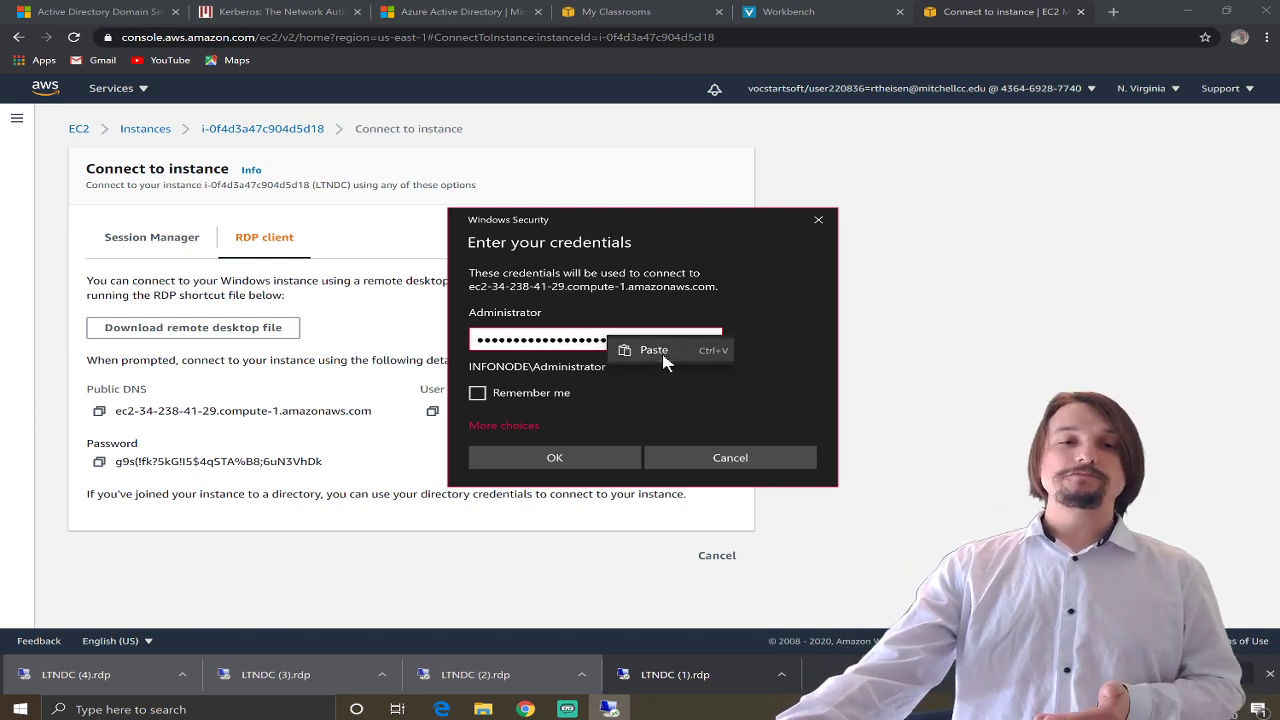
pyautogui.click(555, 457)
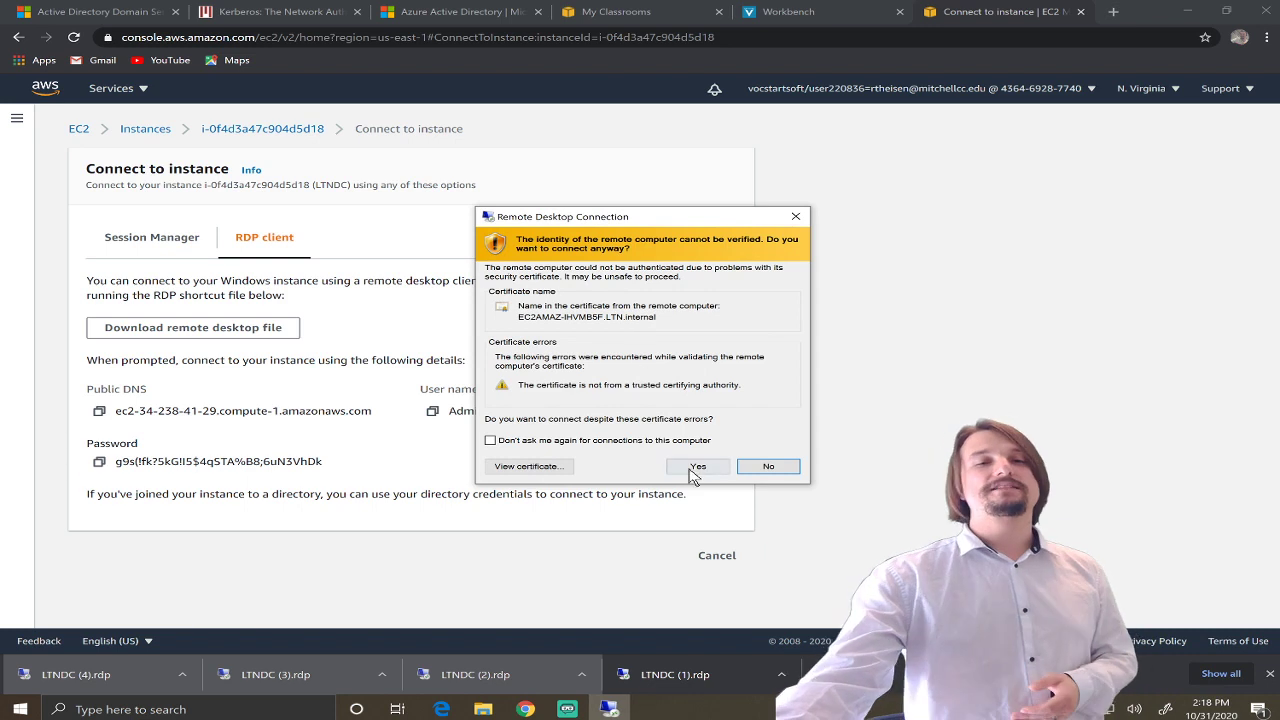
pyautogui.click(692, 466)
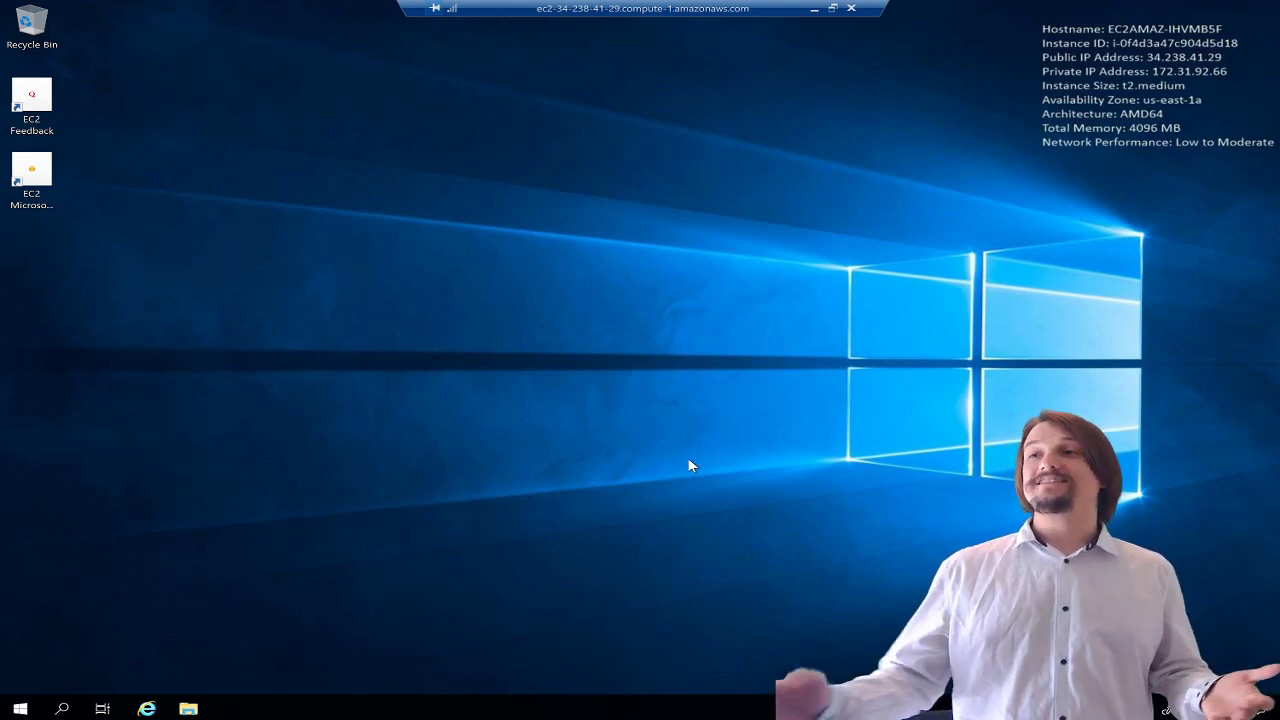
# - Launch Active Directory Users and Computers from a search for 'active direc' and select LTN.internal
pyautogui.click(61, 708)
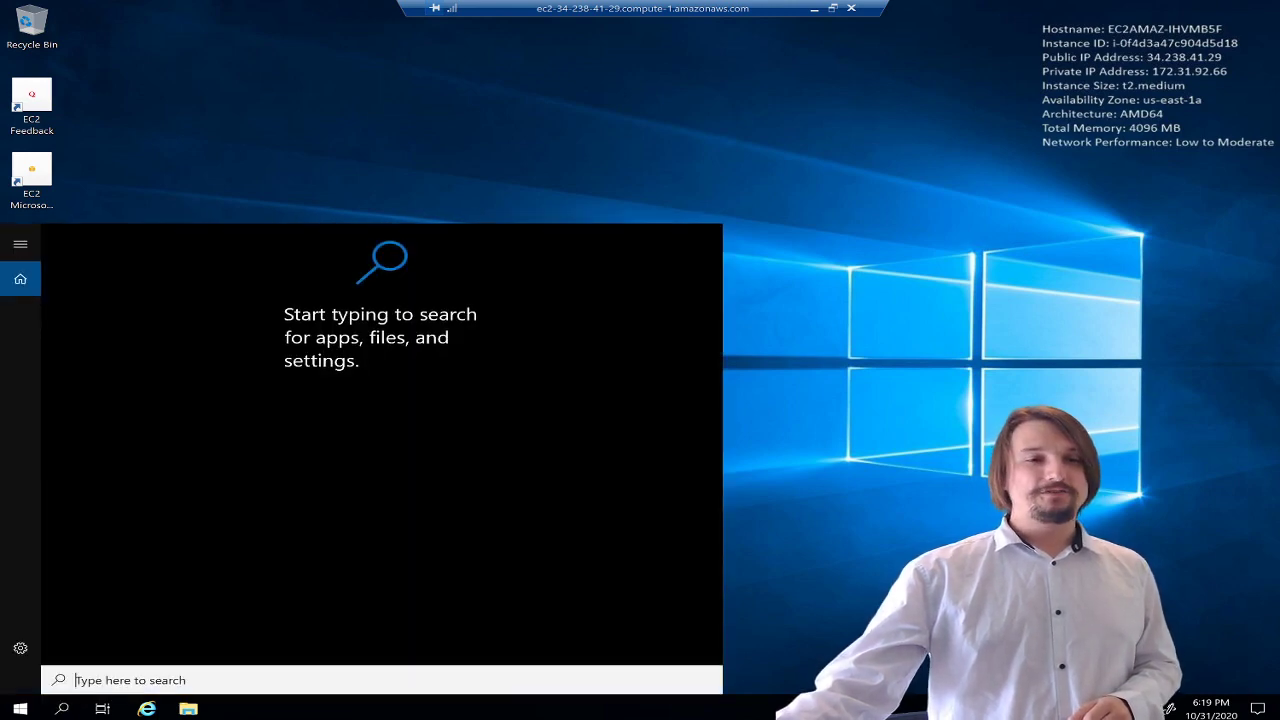
pyautogui.write('active direc')
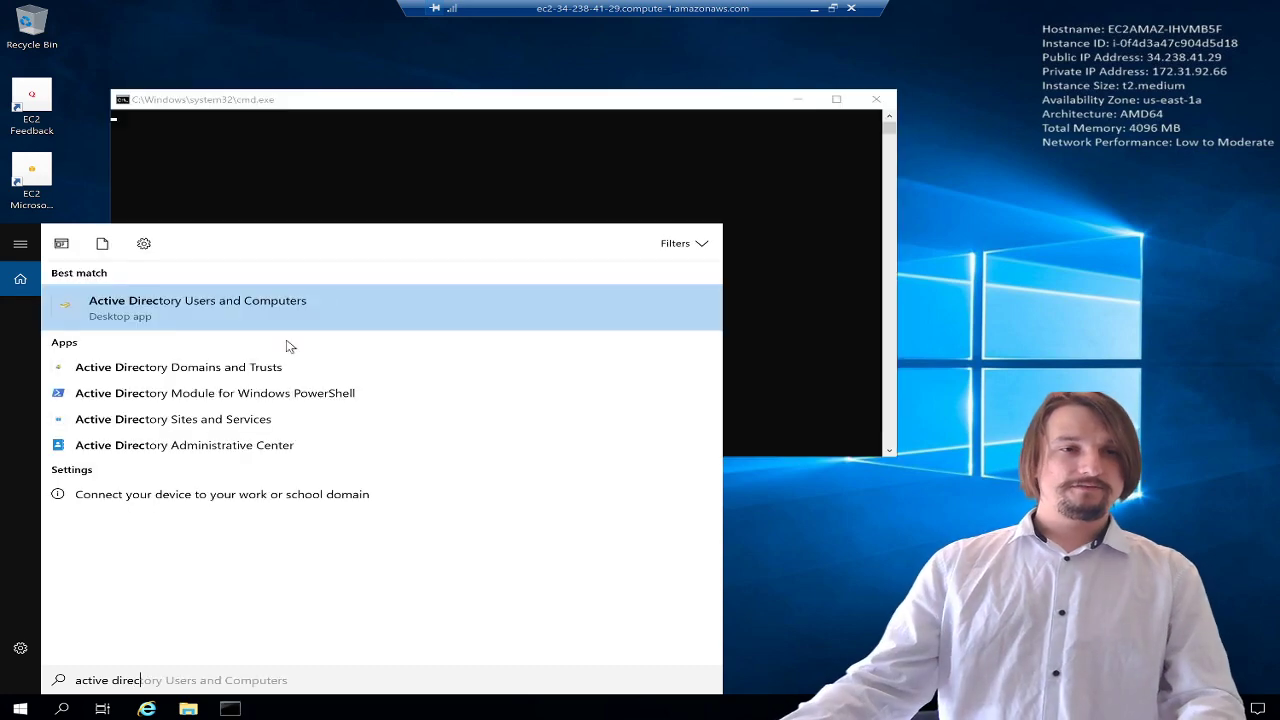
pyautogui.click(268, 308)
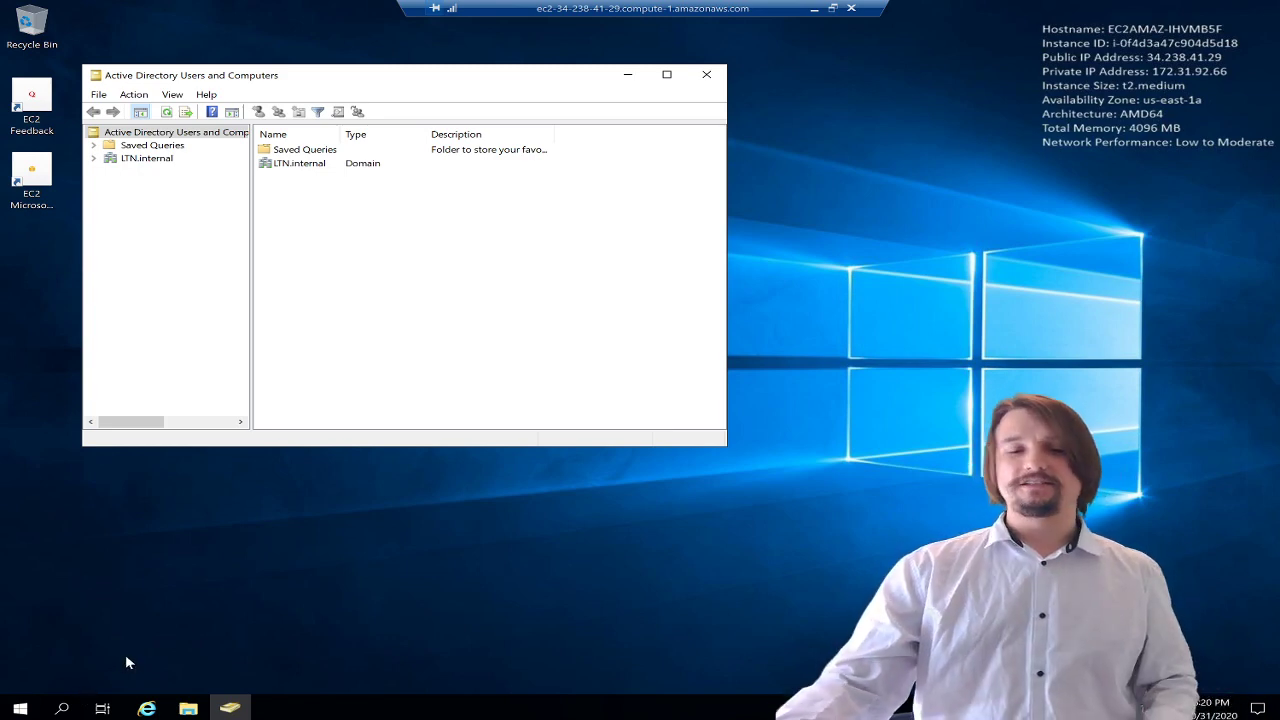
pyautogui.click(145, 160)
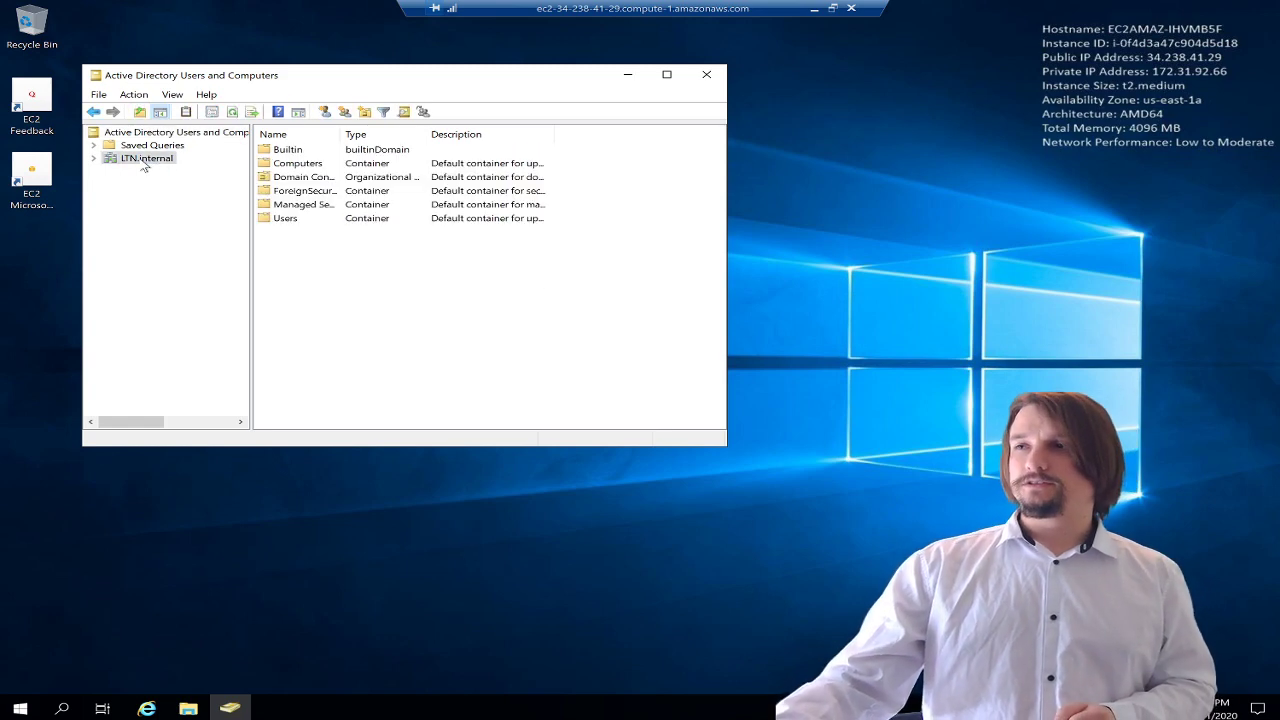
# - Maximize ADUC, expand LTN.internal, and bring up its New object menu
pyautogui.click(666, 74)
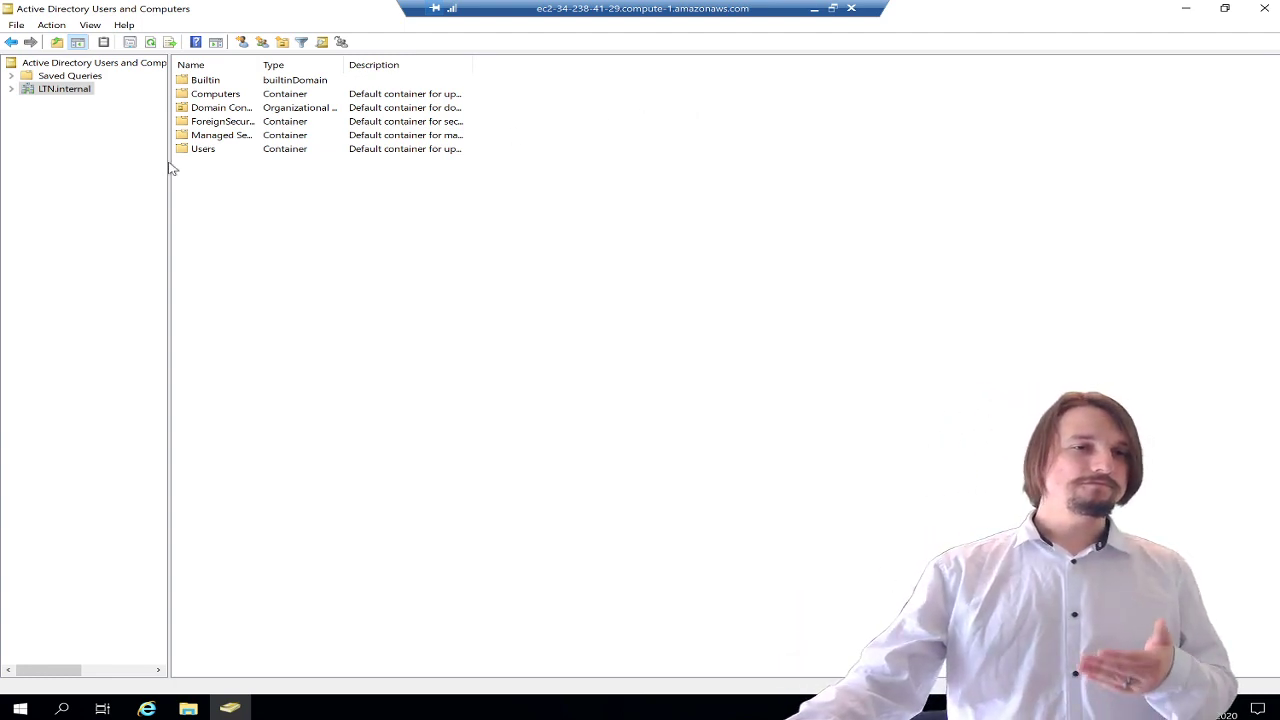
pyautogui.click(11, 89)
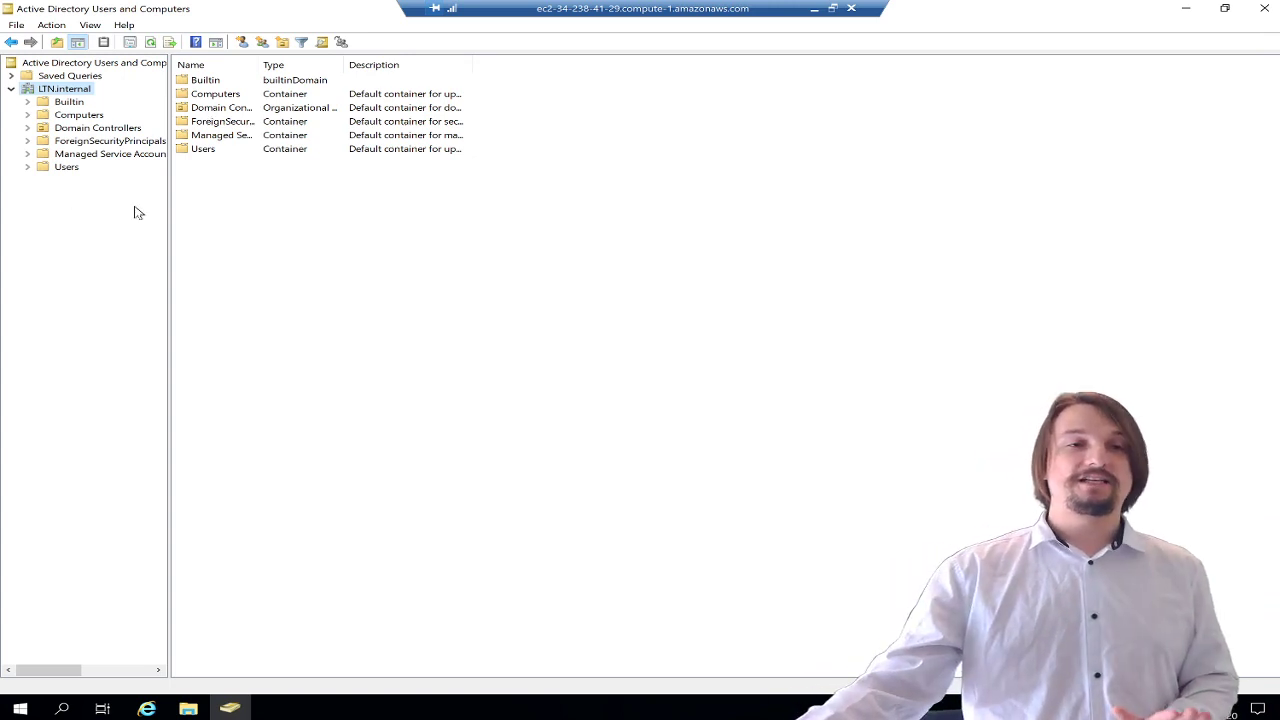
pyautogui.rightClick(78, 91)
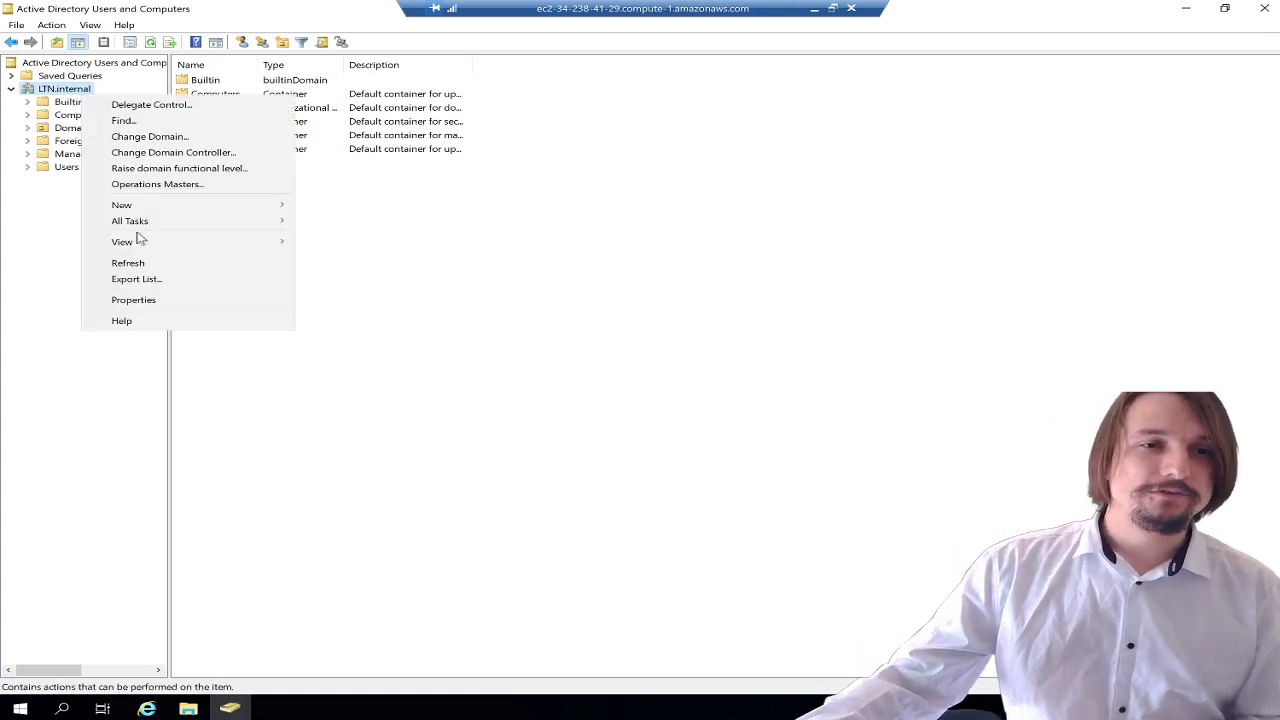
pyautogui.moveTo(160, 205)
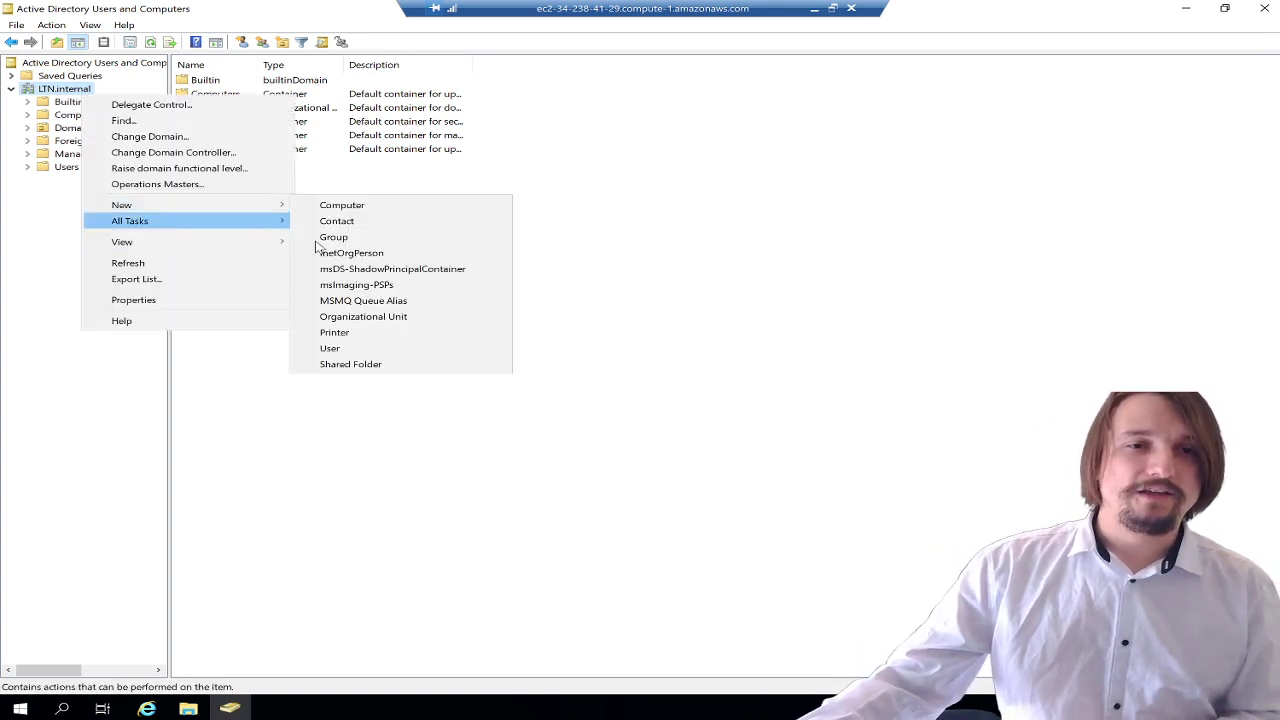
# - Create the Texas organizational unit in LTN.internal
pyautogui.click(370, 322)
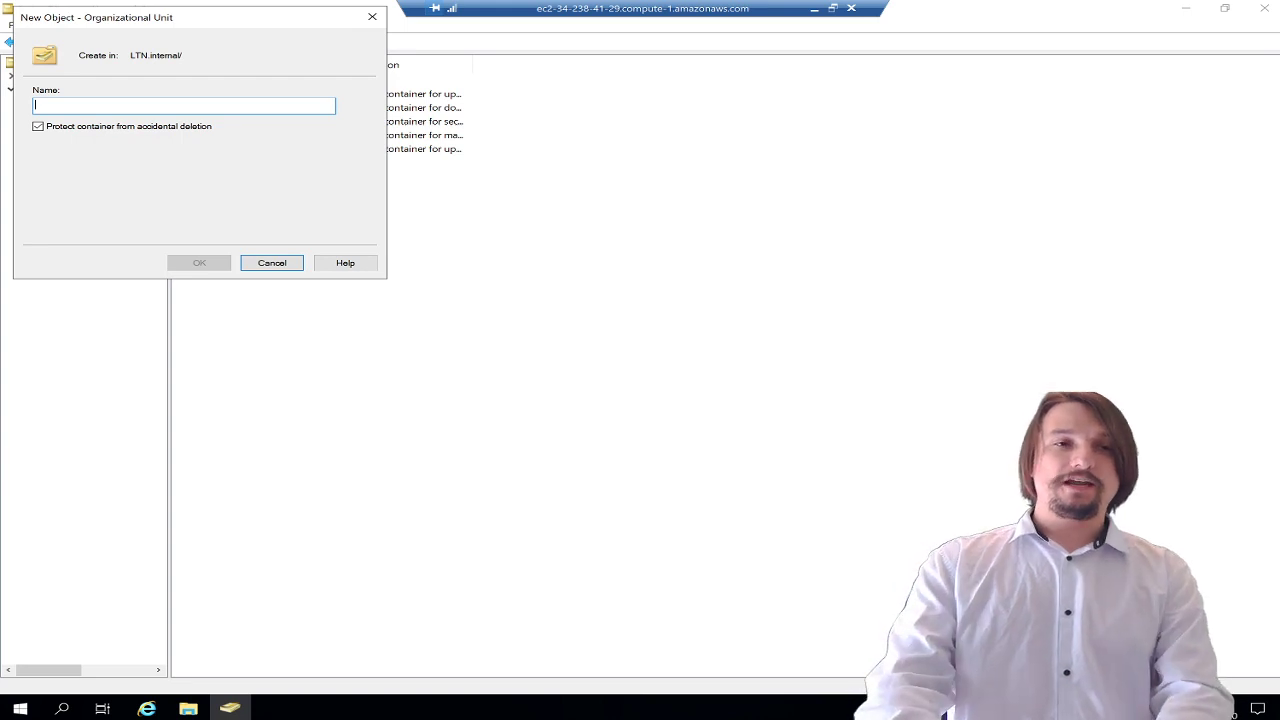
pyautogui.write('Texas')
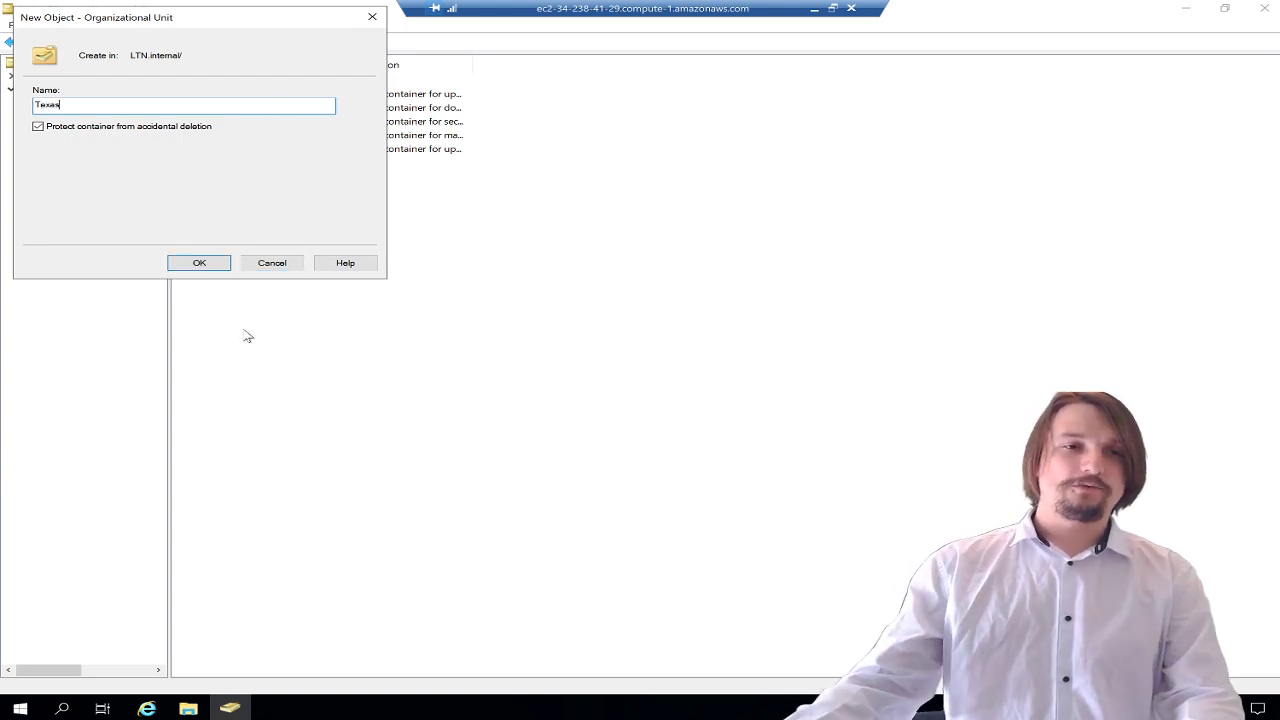
pyautogui.click(204, 265)
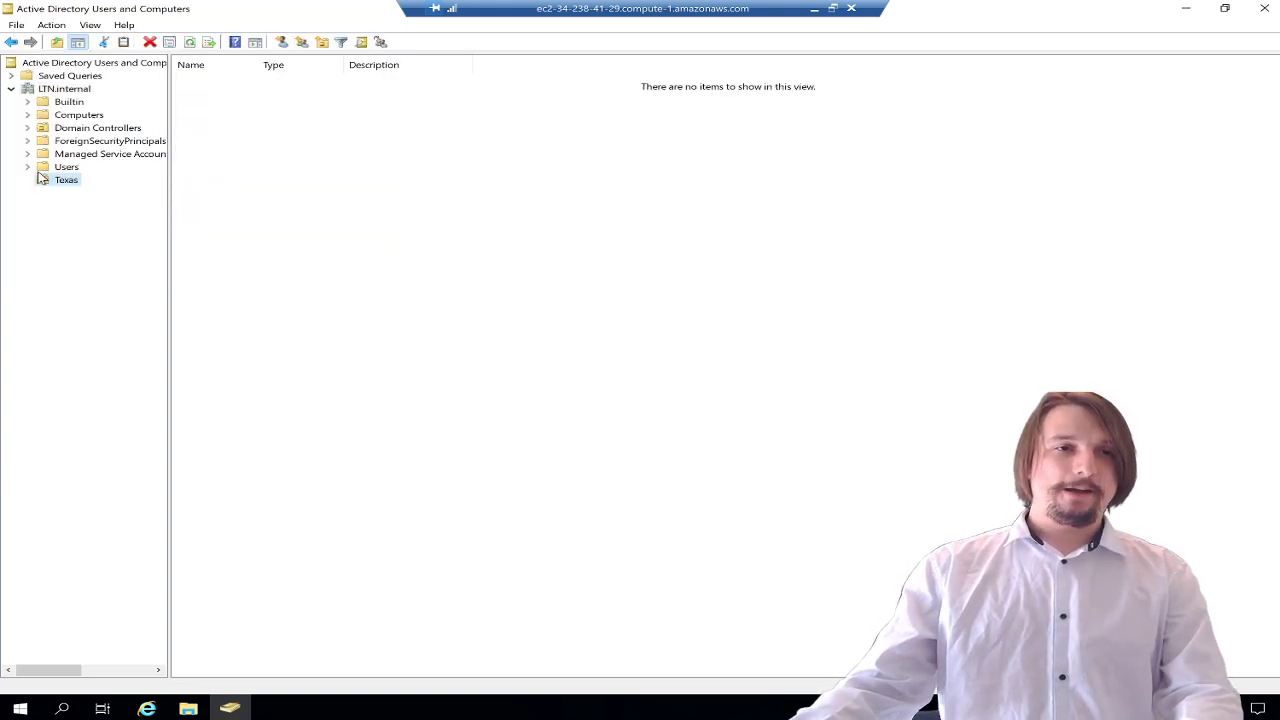
# - Create an ENG organizational unit nested inside Texas and view Texas's contents
pyautogui.rightClick(58, 187)
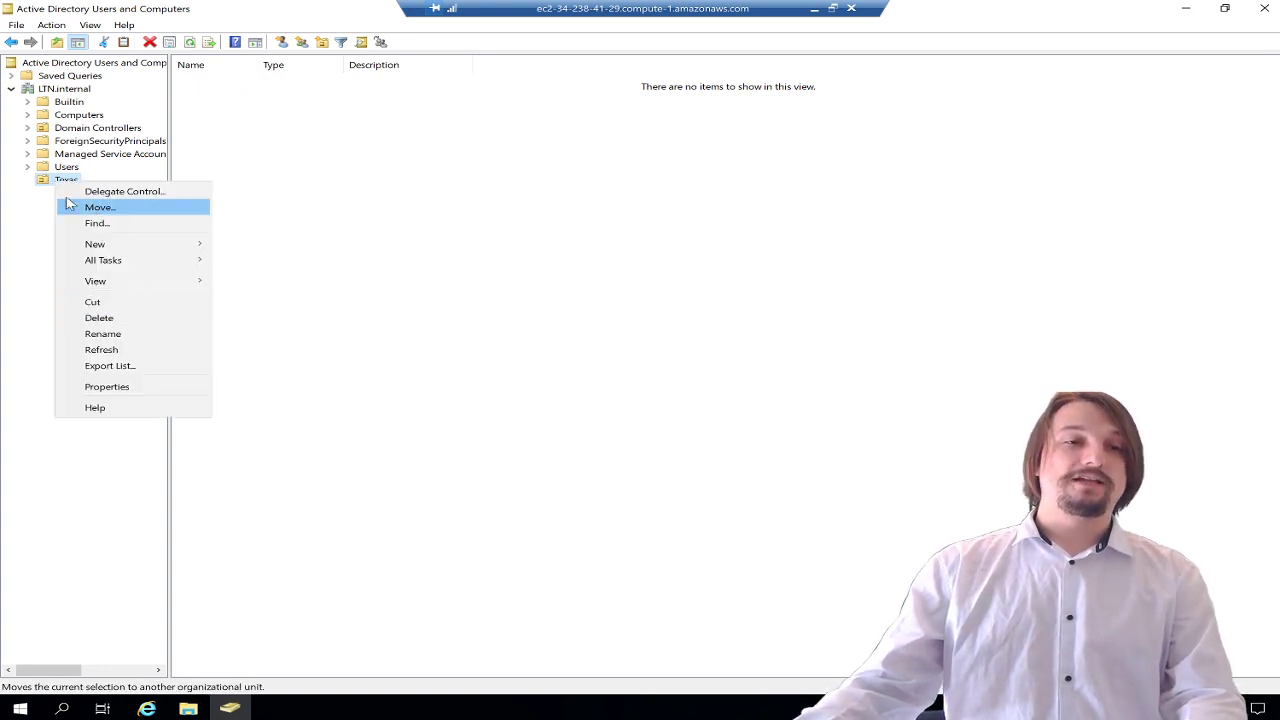
pyautogui.click(57, 188)
pyautogui.rightClick(59, 188)
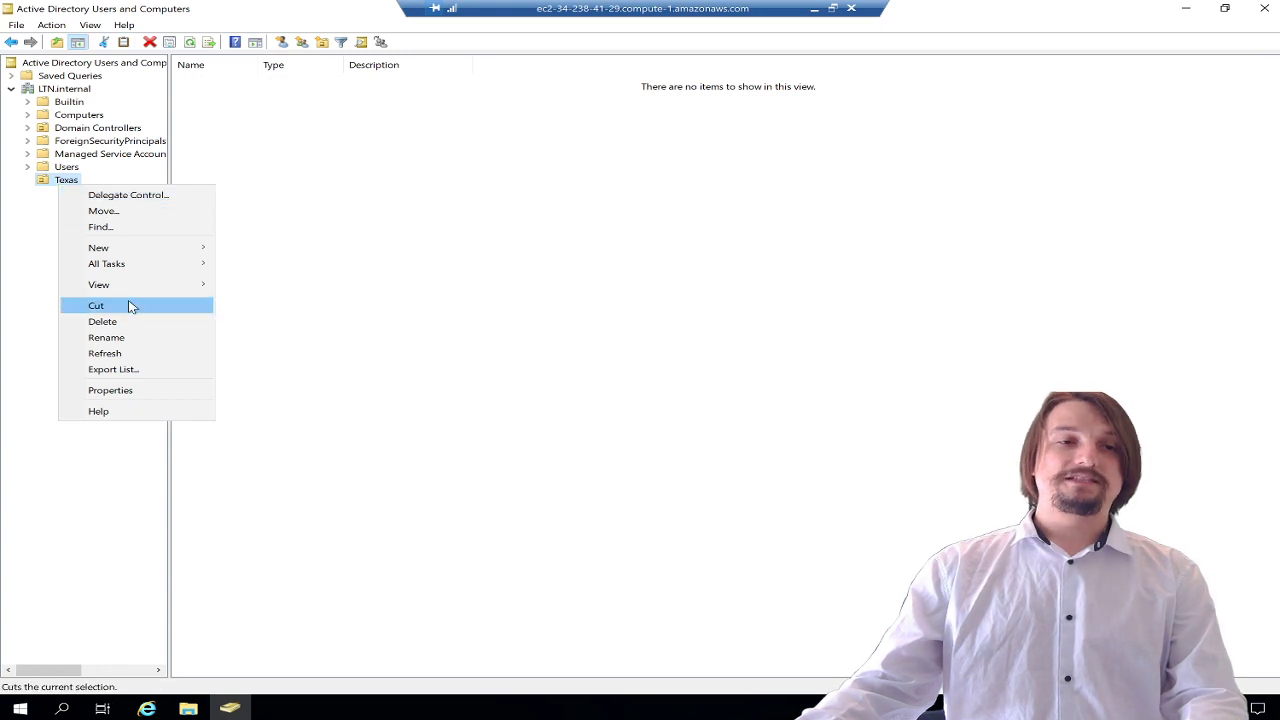
pyautogui.moveTo(160, 251)
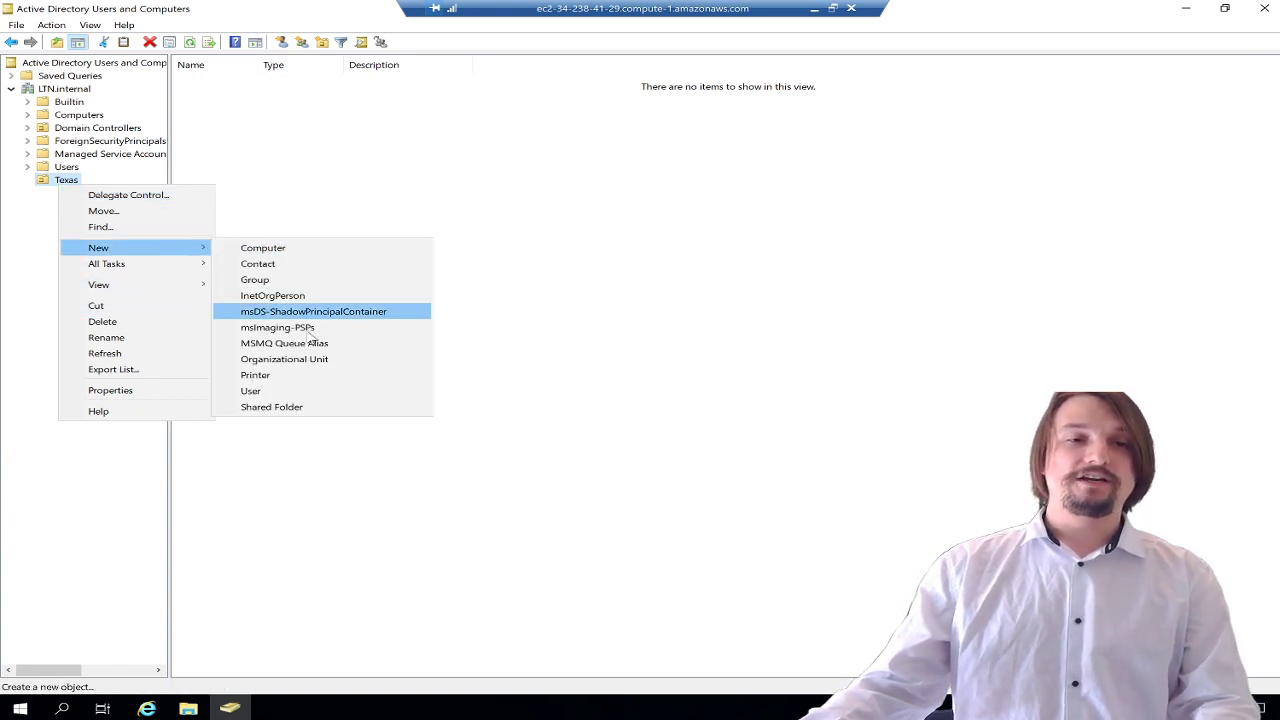
pyautogui.click(309, 362)
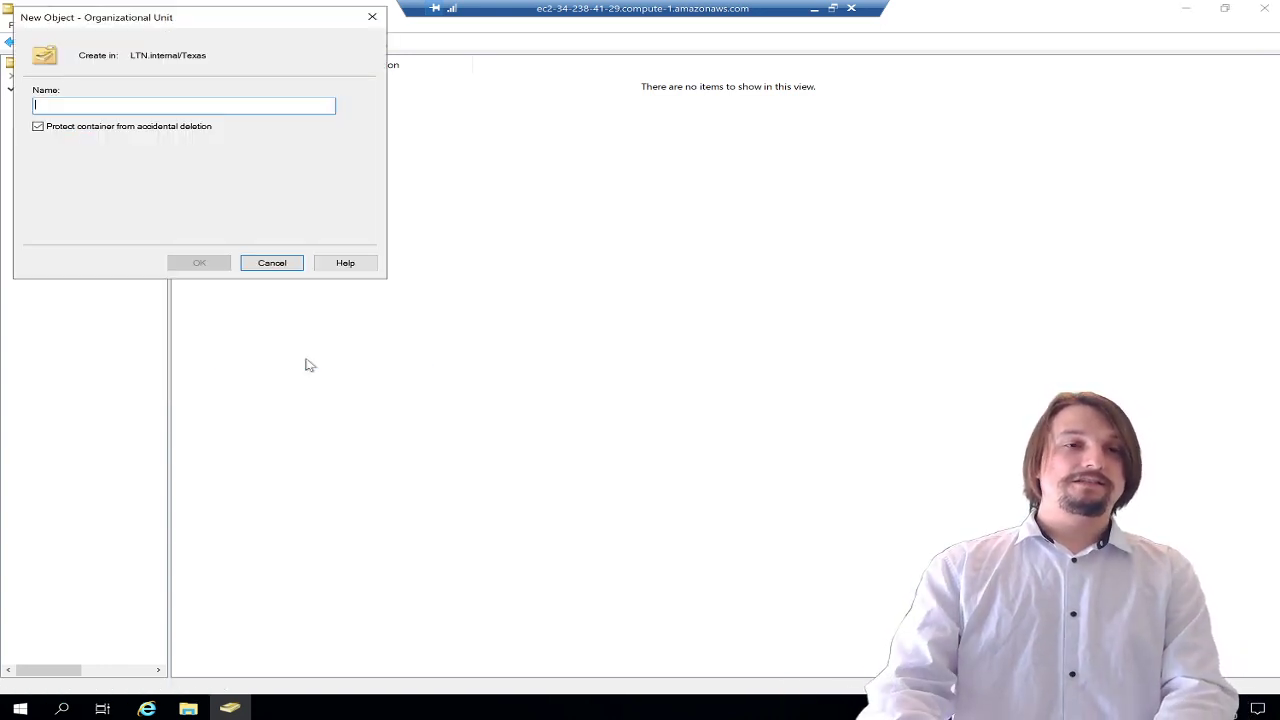
pyautogui.write('En')
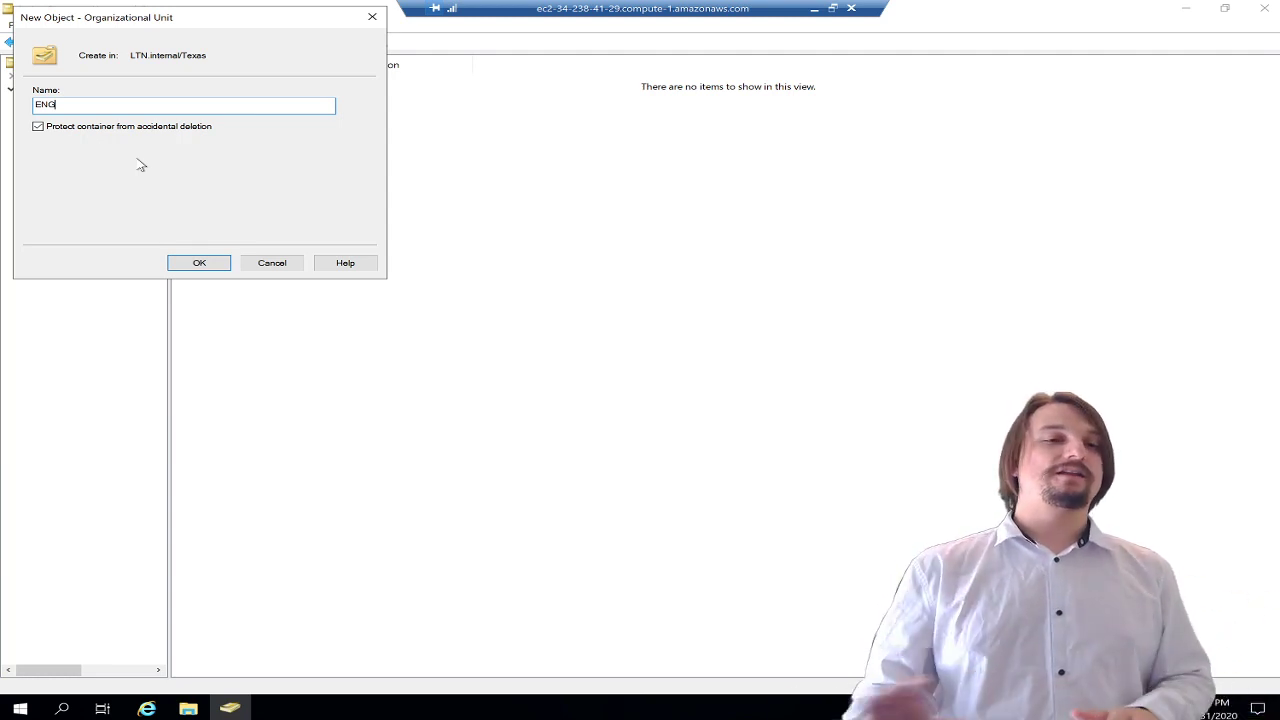
pyautogui.click(204, 266)
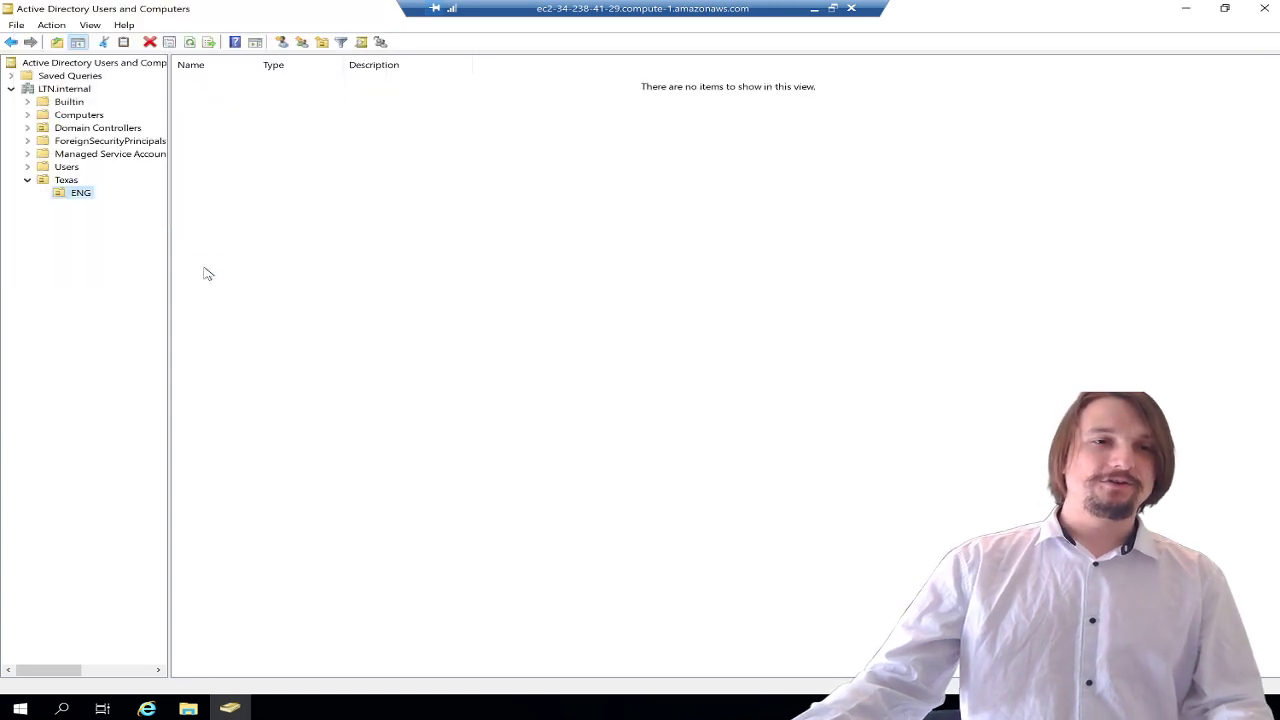
pyautogui.click(65, 181)
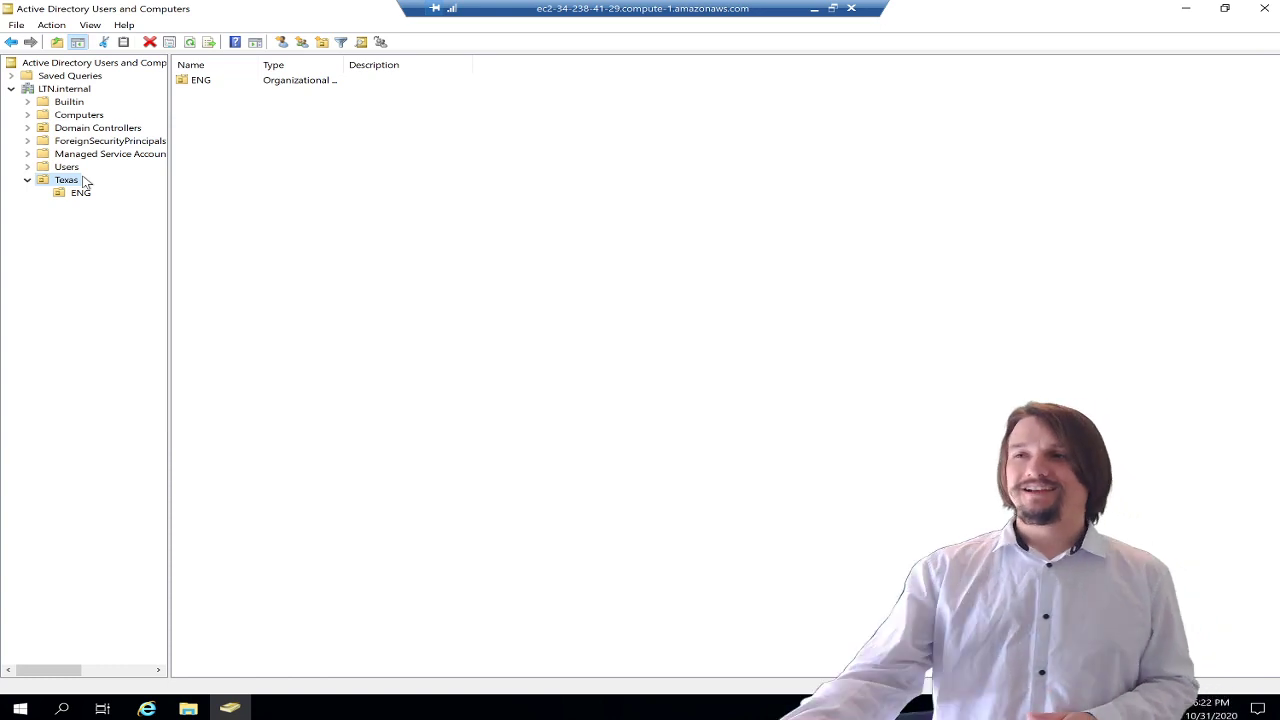
# - Turn on View > Advanced Features to reveal the advanced system containers
pyautogui.click(90, 30)
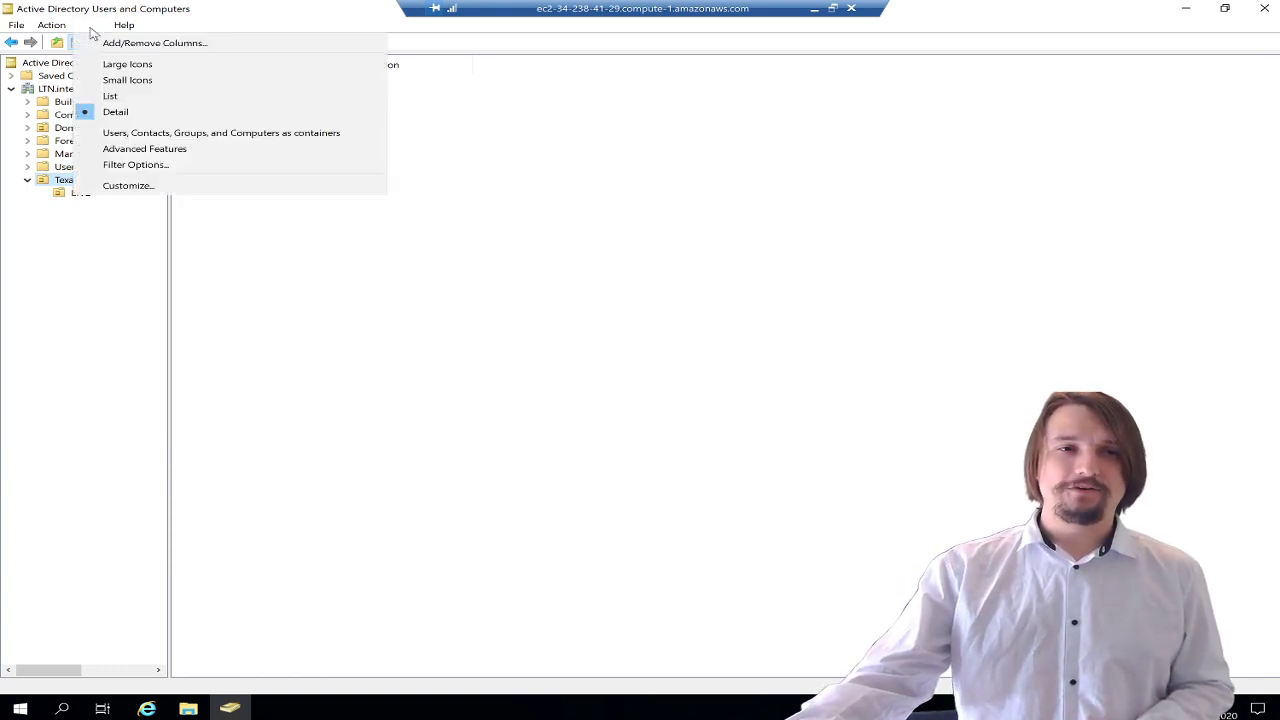
pyautogui.click(160, 164)
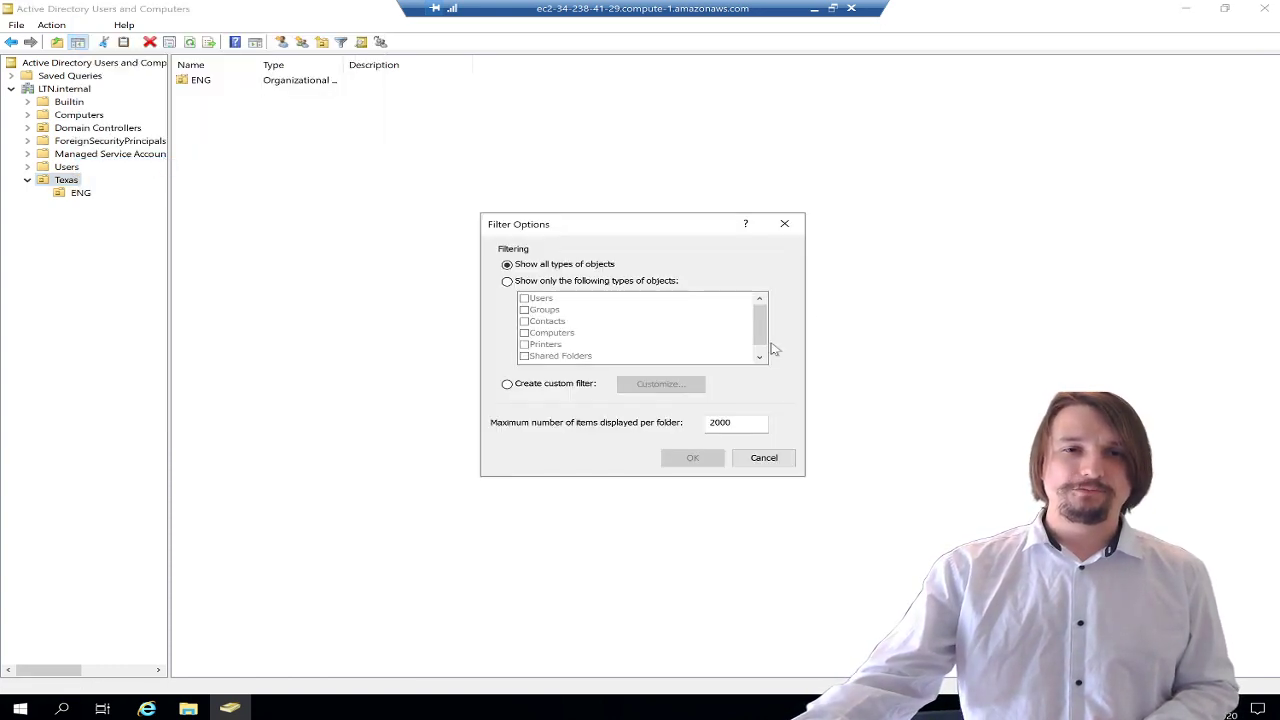
pyautogui.click(784, 224)
pyautogui.click(90, 24)
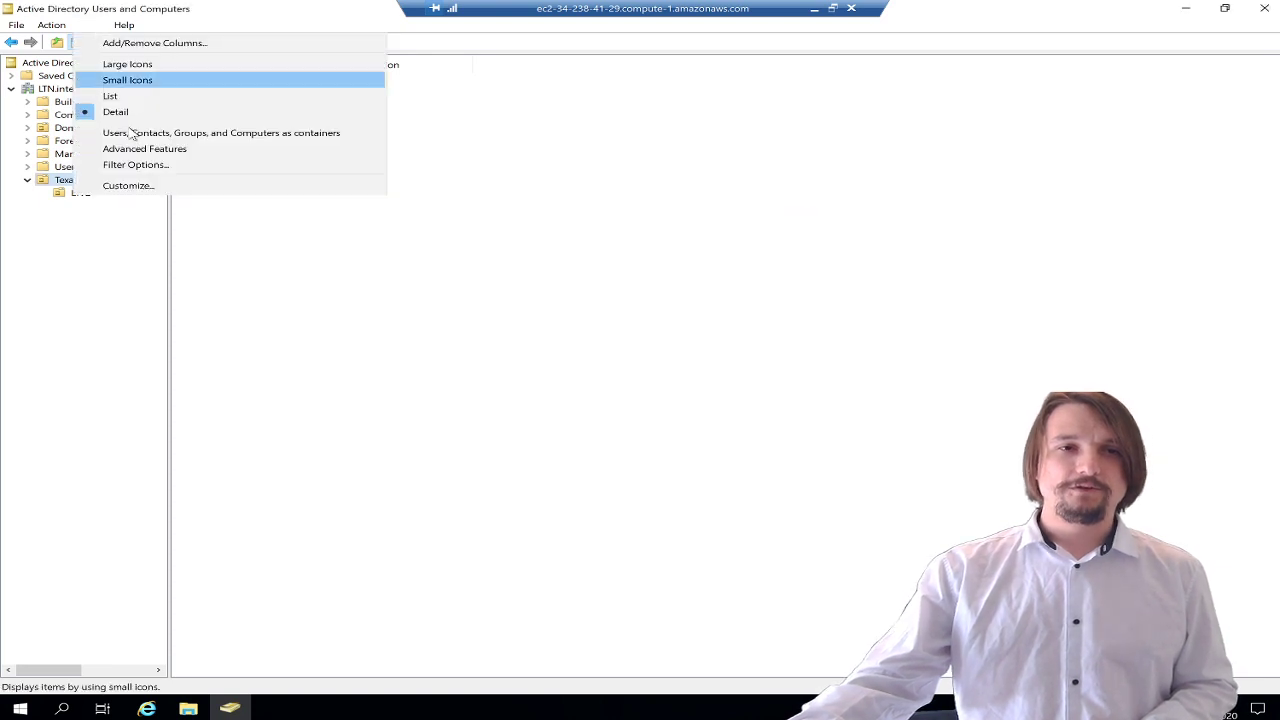
pyautogui.click(143, 148)
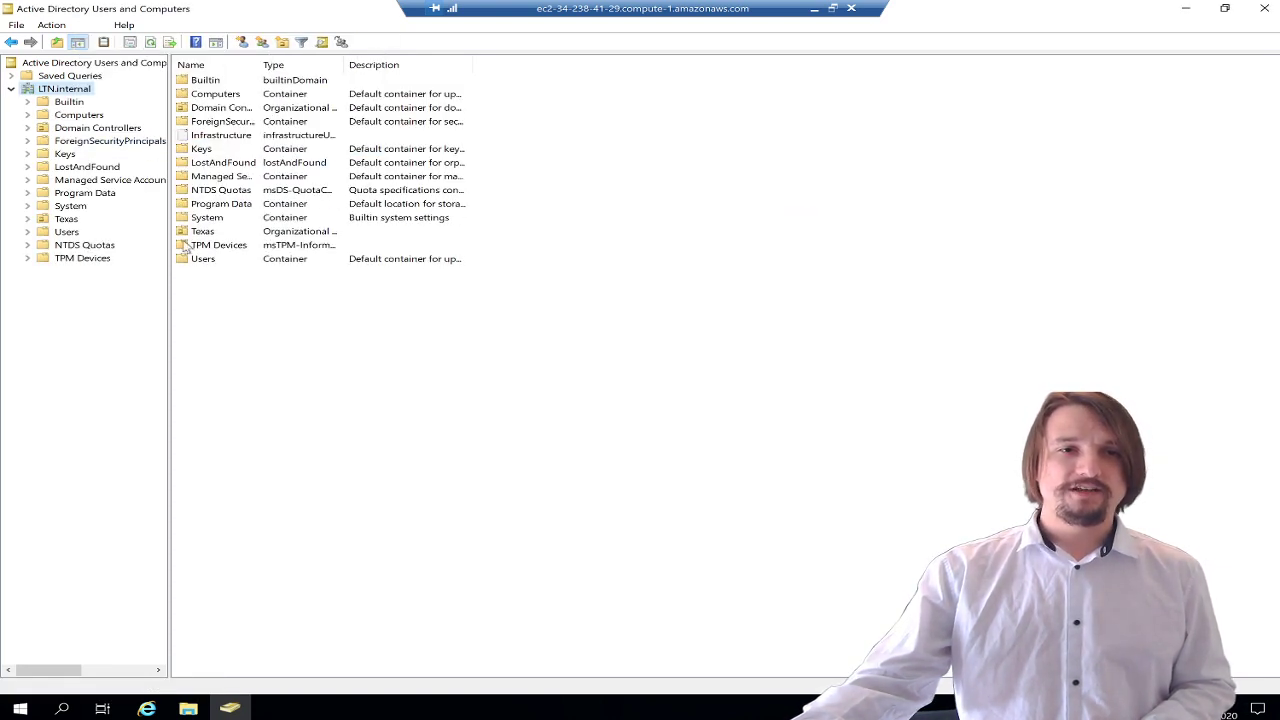
# - Expand Texas and inspect the Object tab of its Properties
pyautogui.click(27, 219)
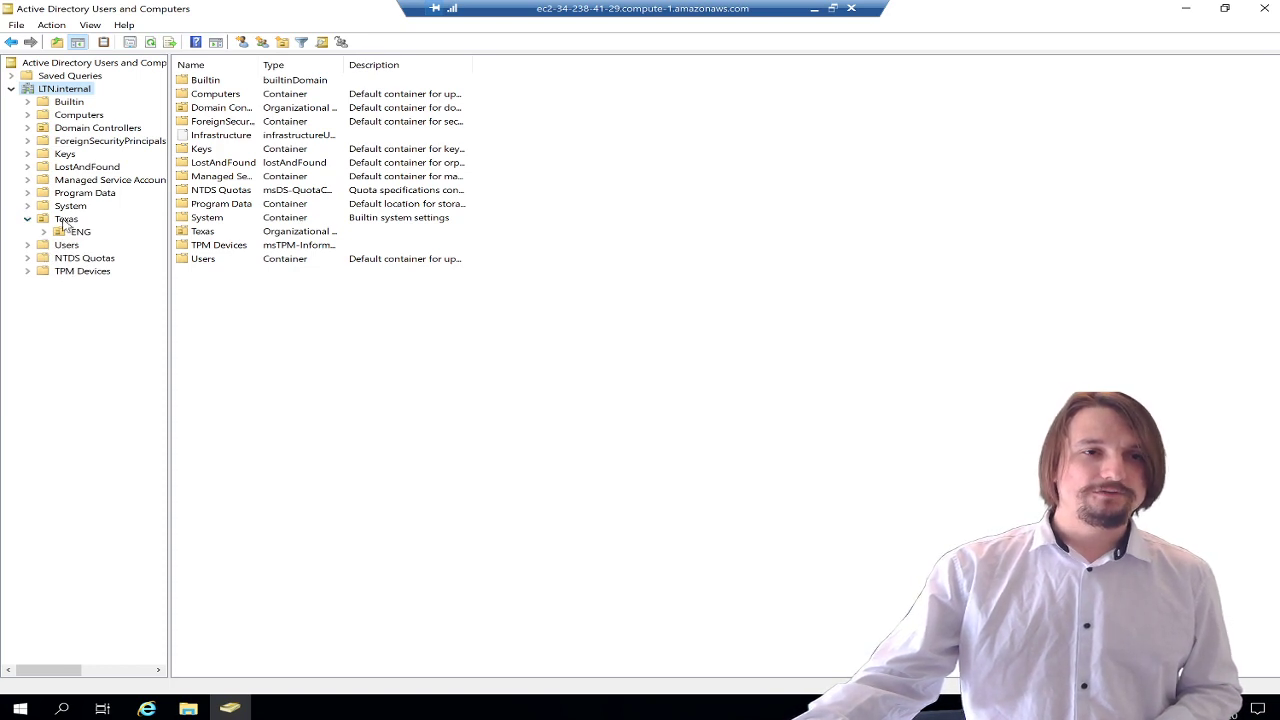
pyautogui.rightClick(62, 222)
pyautogui.click(120, 386)
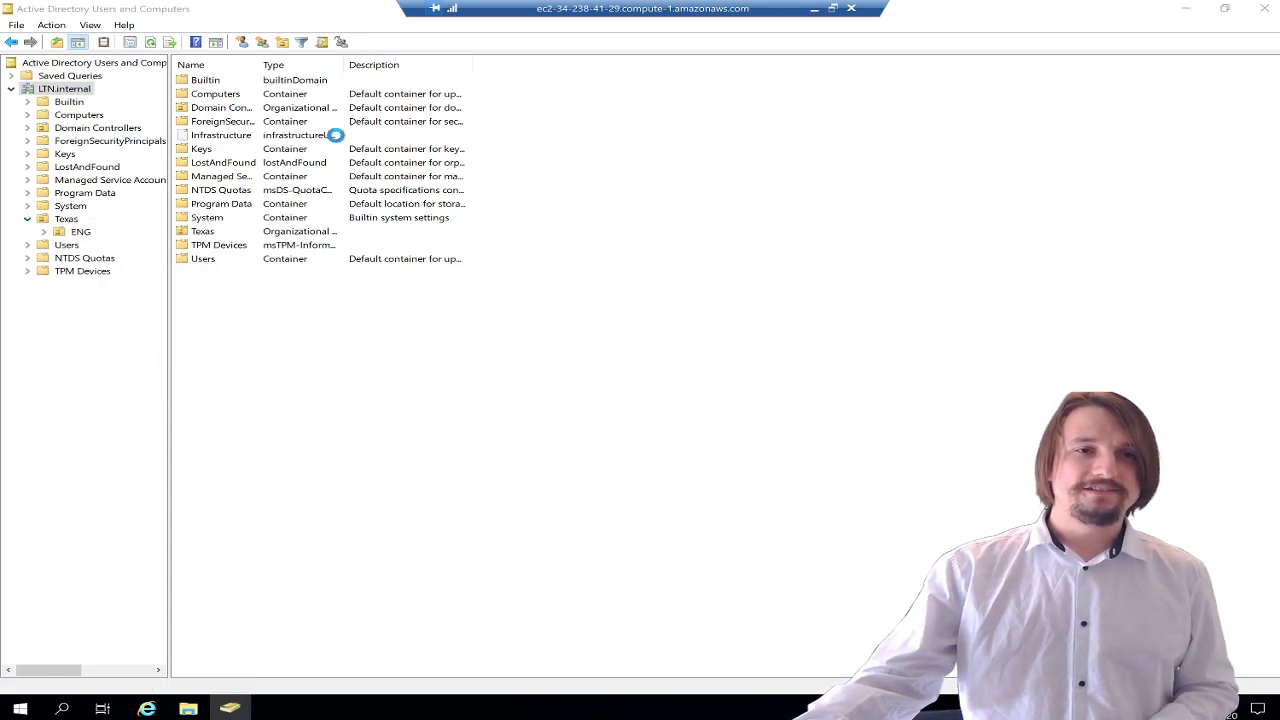
pyautogui.click(601, 216)
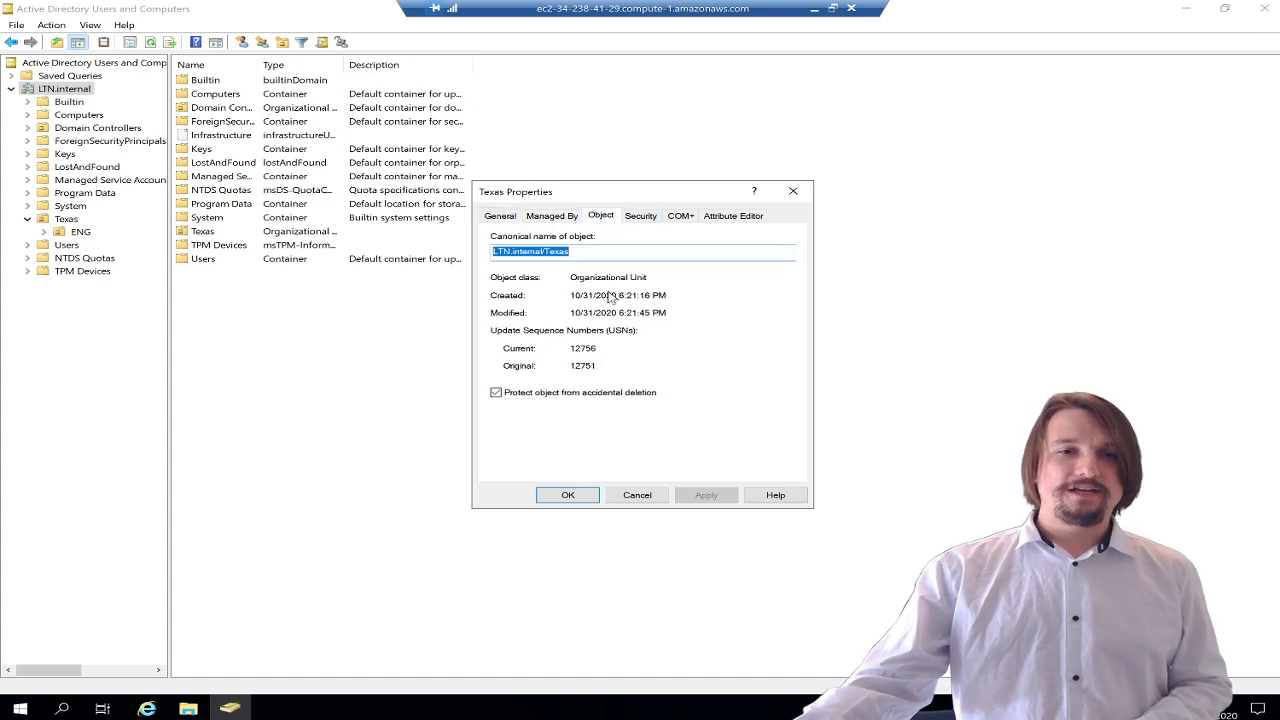
pyautogui.click(595, 494)
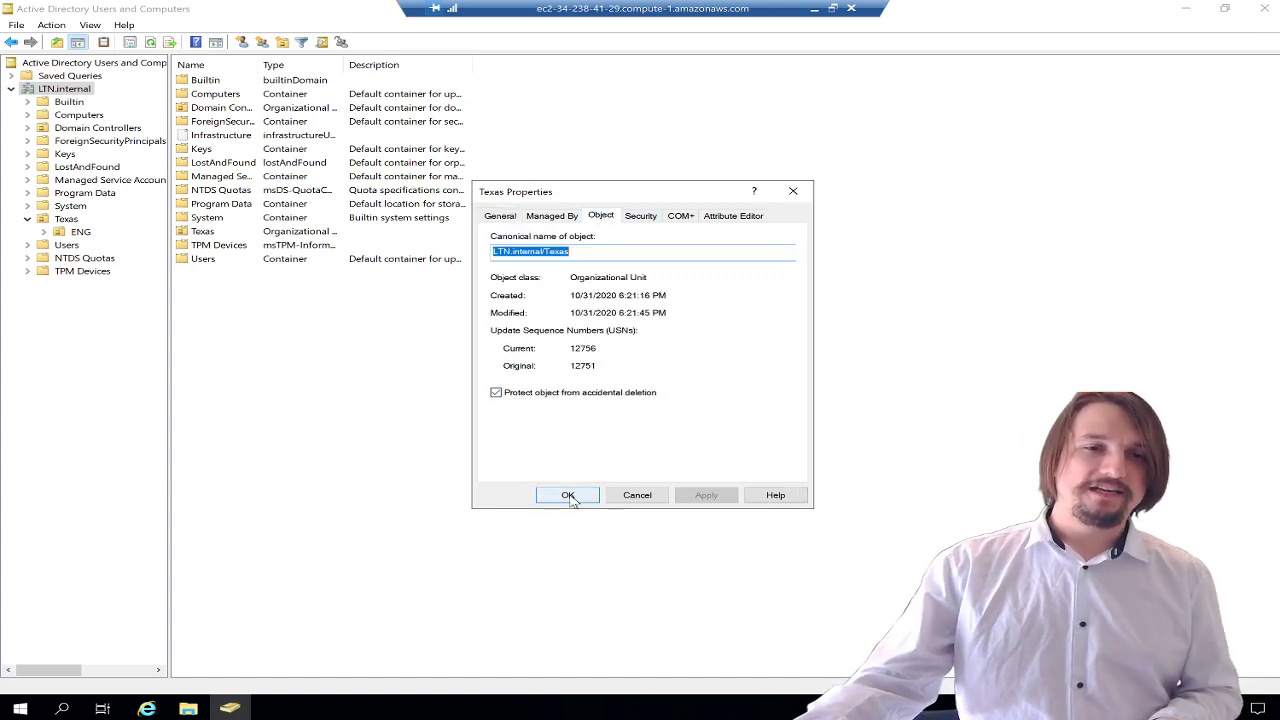
# - Turn Advanced Features off again and select Texas with its ENG unit expanded
pyautogui.click(92, 25)
pyautogui.click(140, 152)
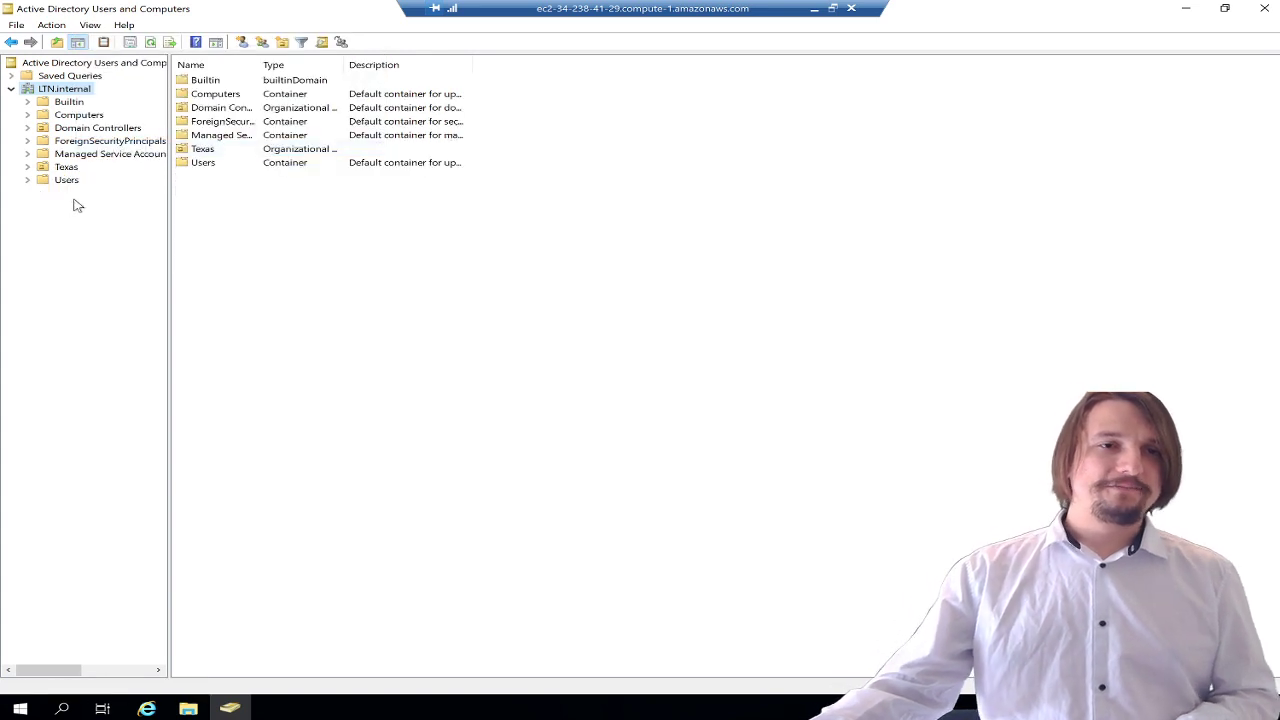
pyautogui.click(27, 167)
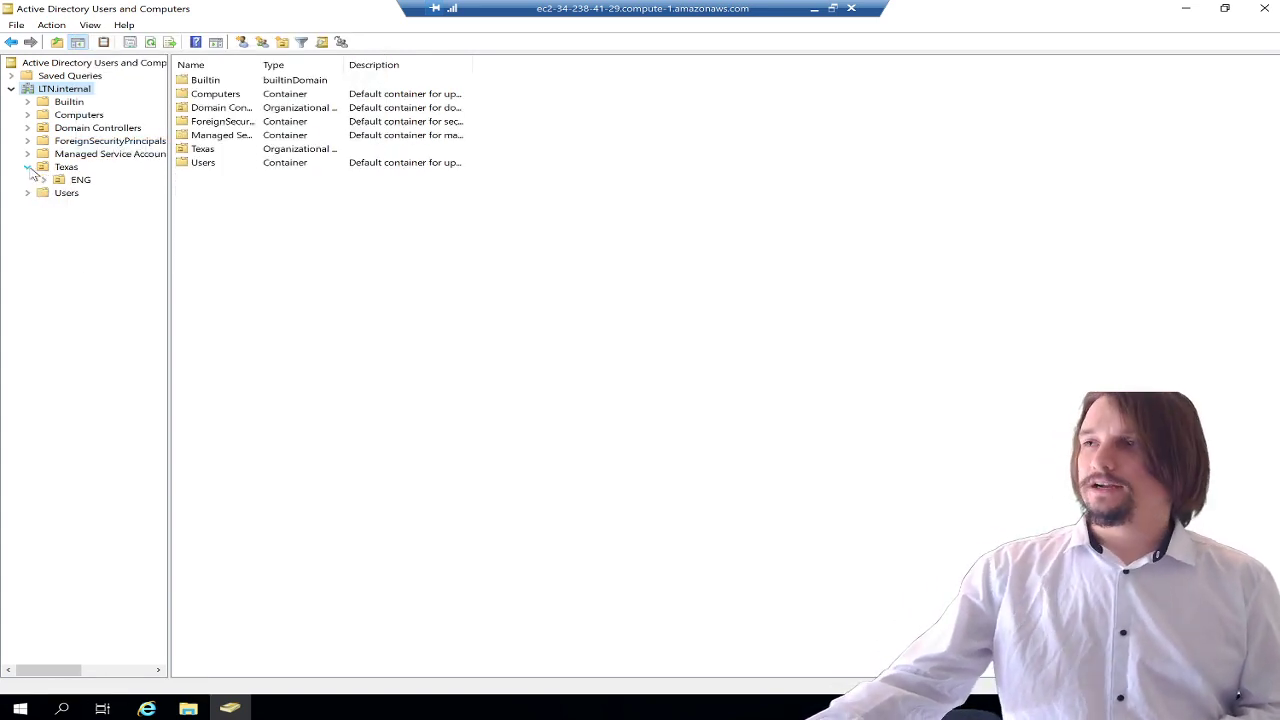
pyautogui.click(70, 171)
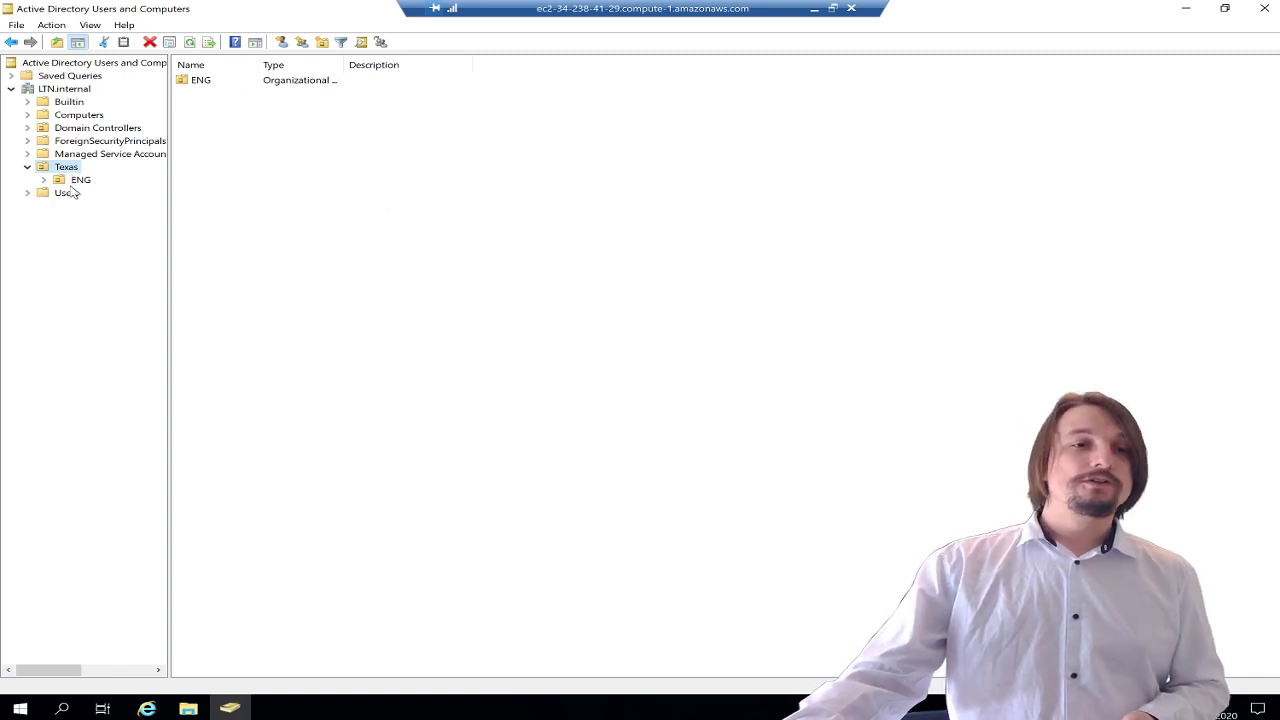
# - Create an organizational unit named R&D inside Texas
pyautogui.click(70, 192)
pyautogui.click(65, 168)
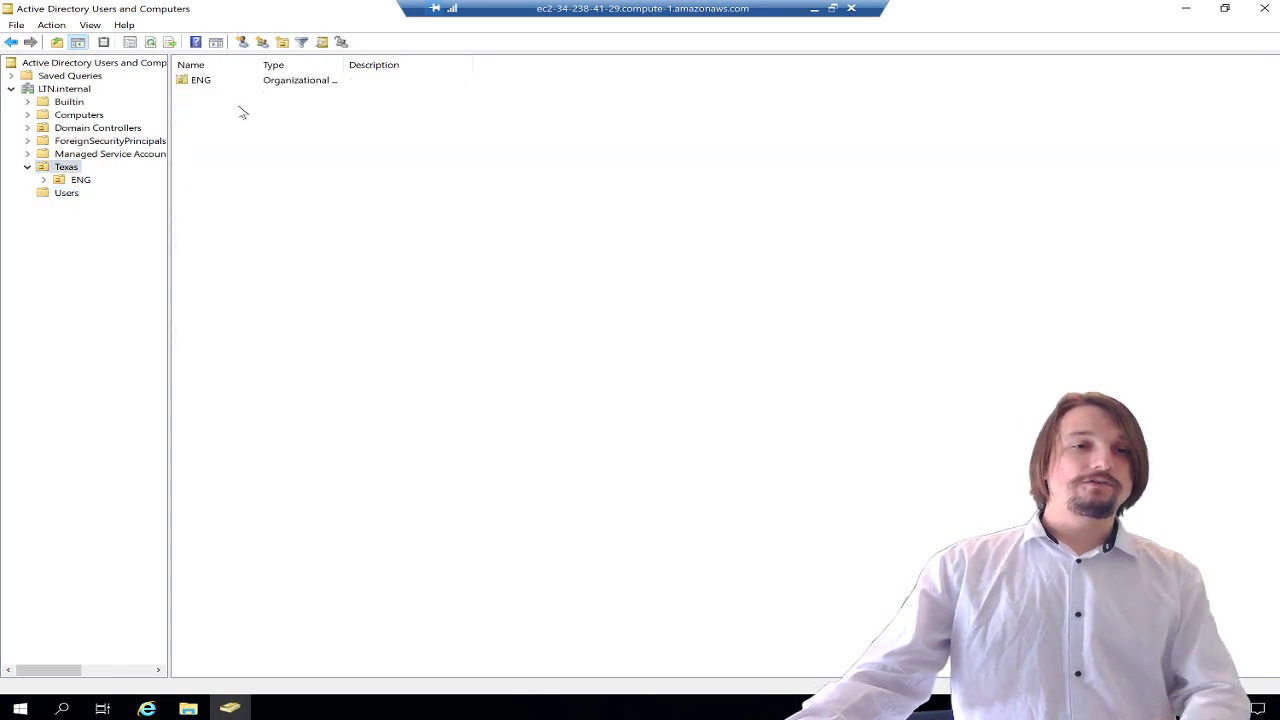
pyautogui.rightClick(240, 108)
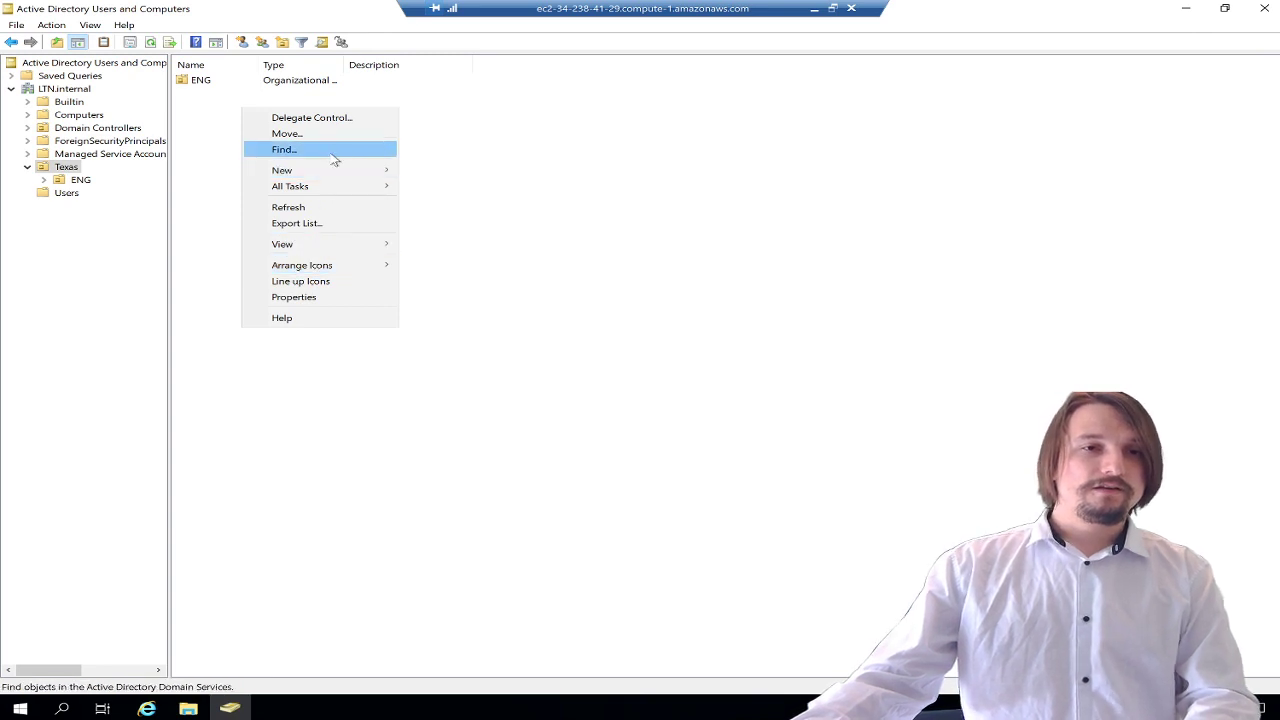
pyautogui.moveTo(326, 172)
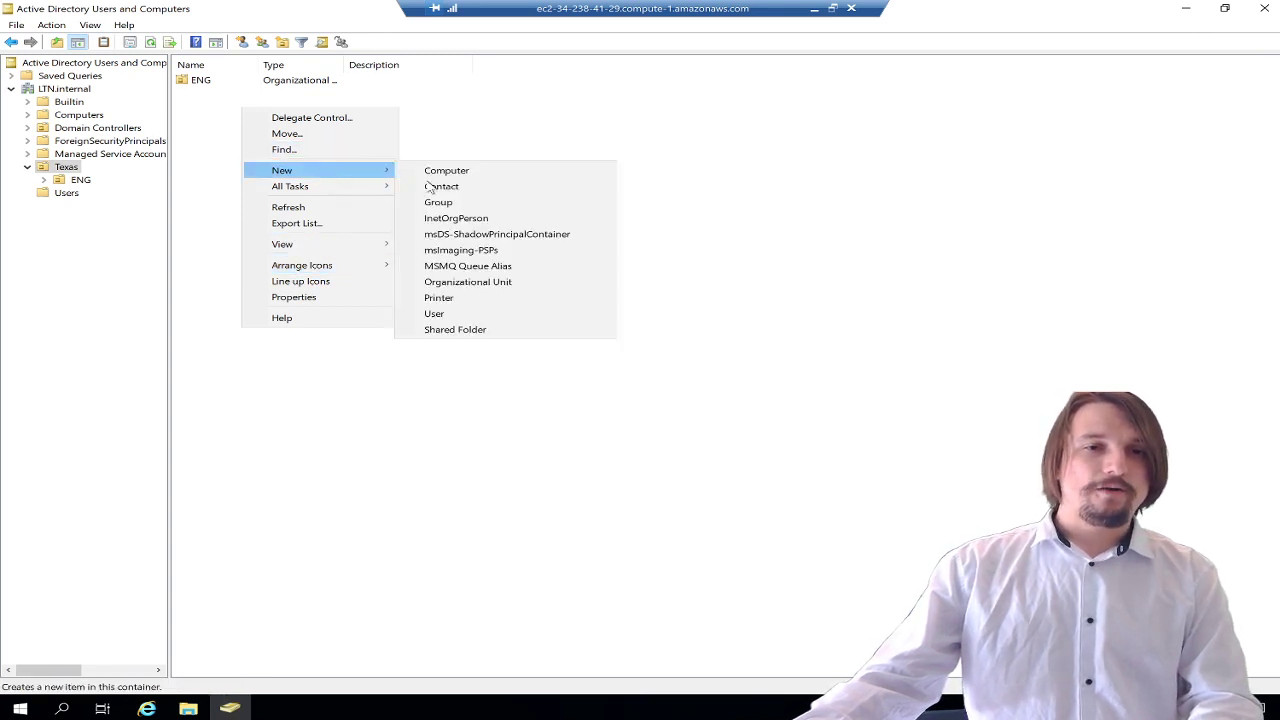
pyautogui.click(495, 287)
pyautogui.write('R')
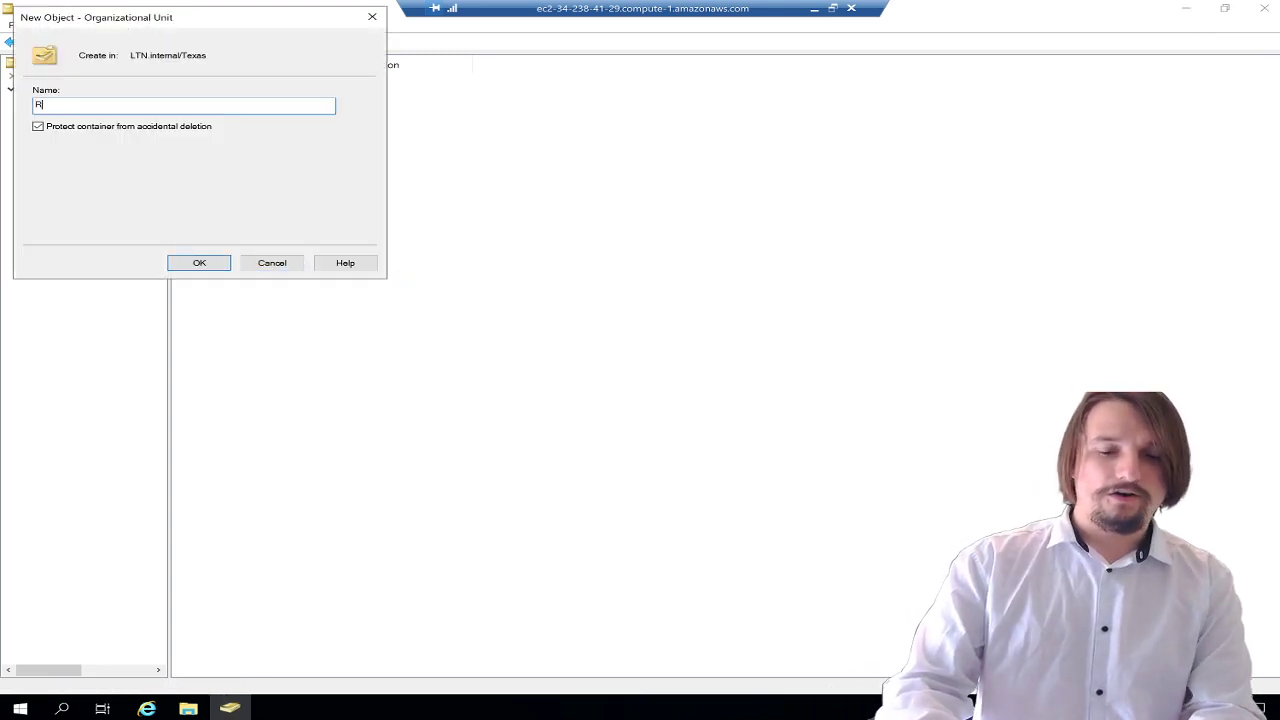
pyautogui.write('&D')
pyautogui.click(213, 263)
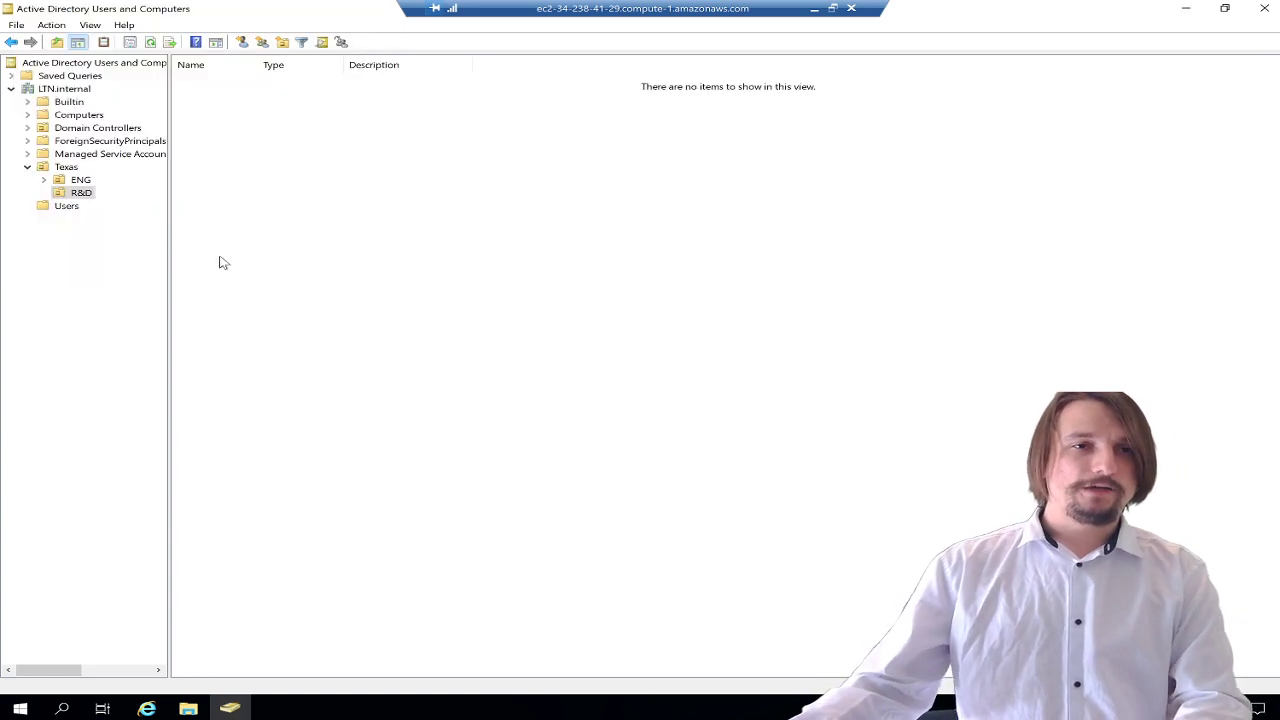
# - Create an organizational unit named Users&Groups inside ENG
pyautogui.click(72, 180)
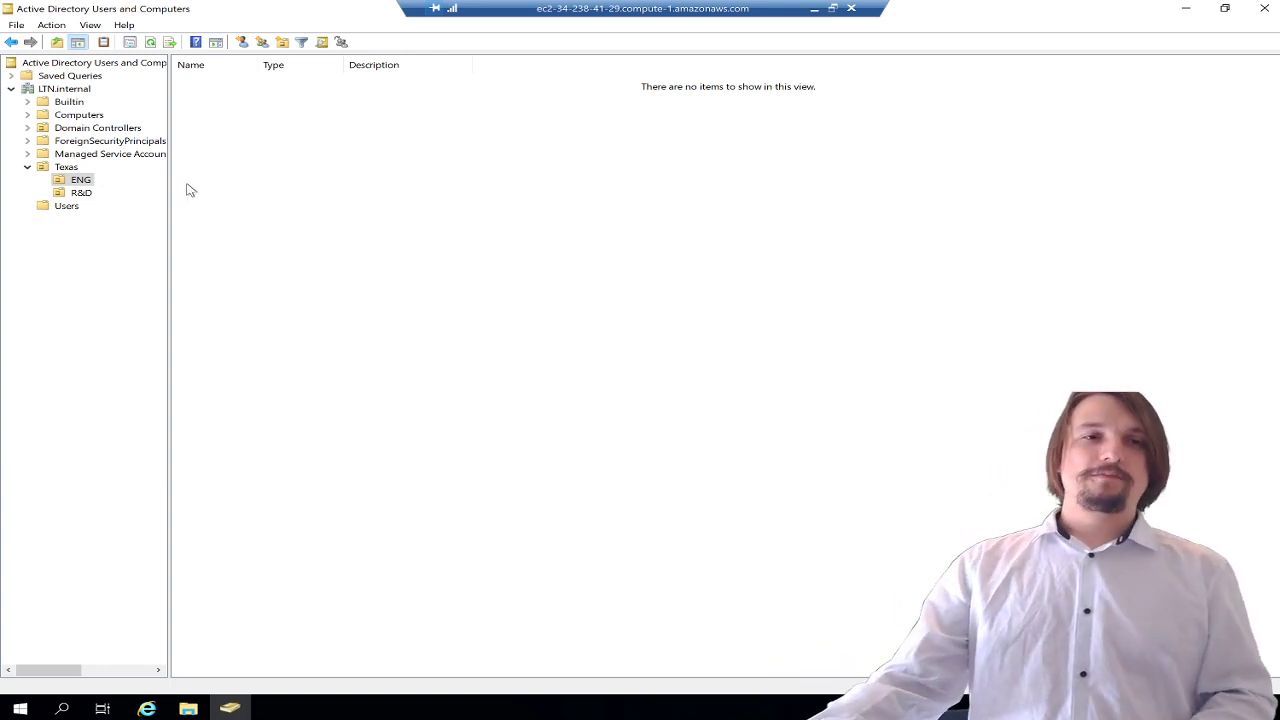
pyautogui.click(86, 192)
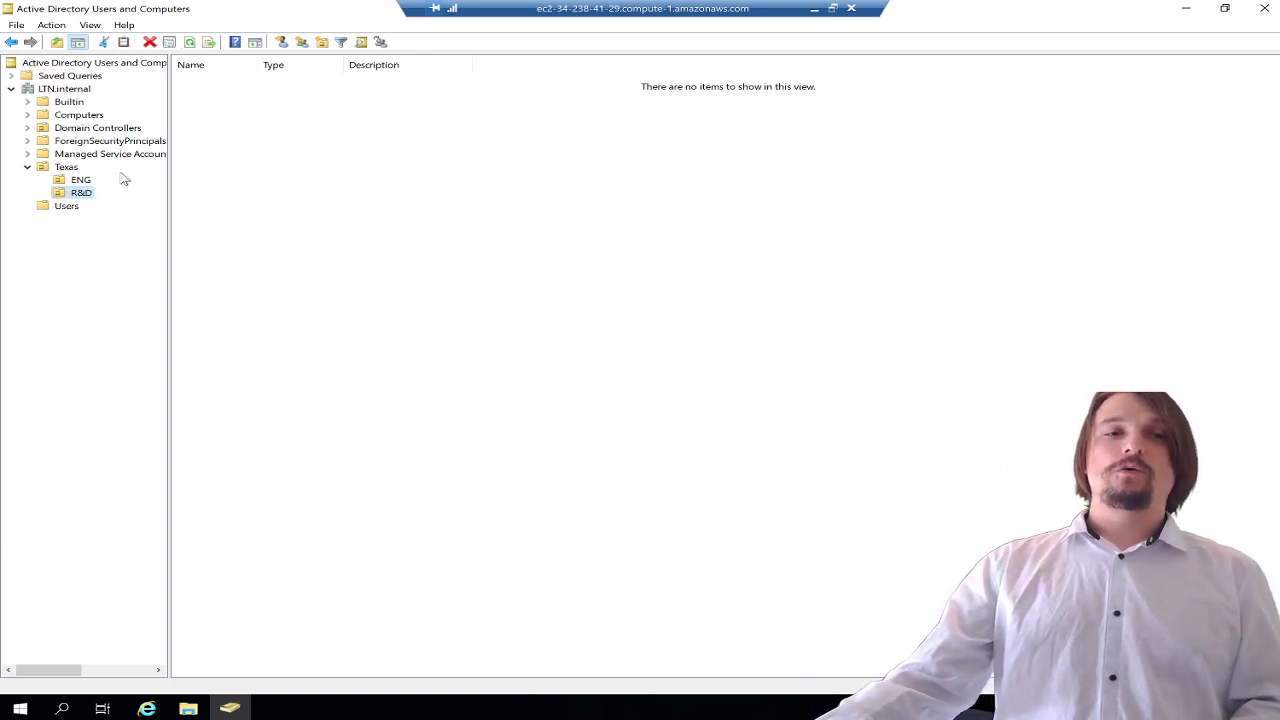
pyautogui.click(84, 180)
pyautogui.rightClick(256, 94)
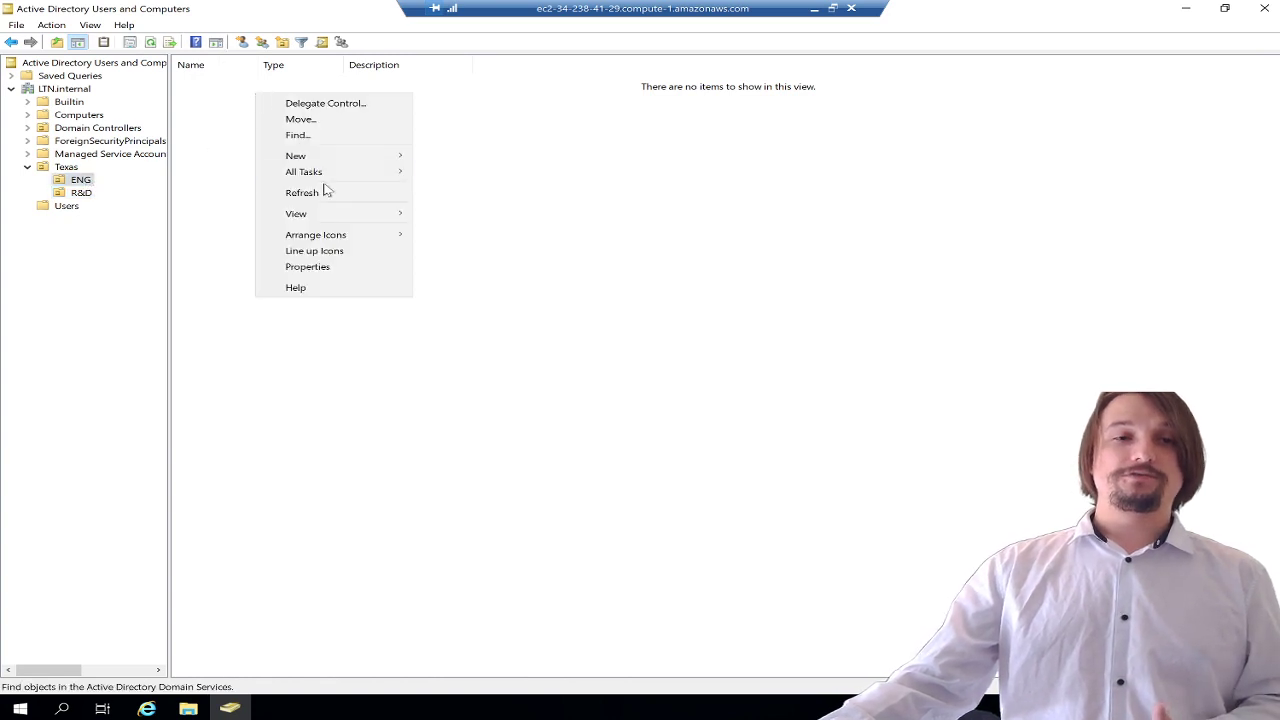
pyautogui.moveTo(329, 160)
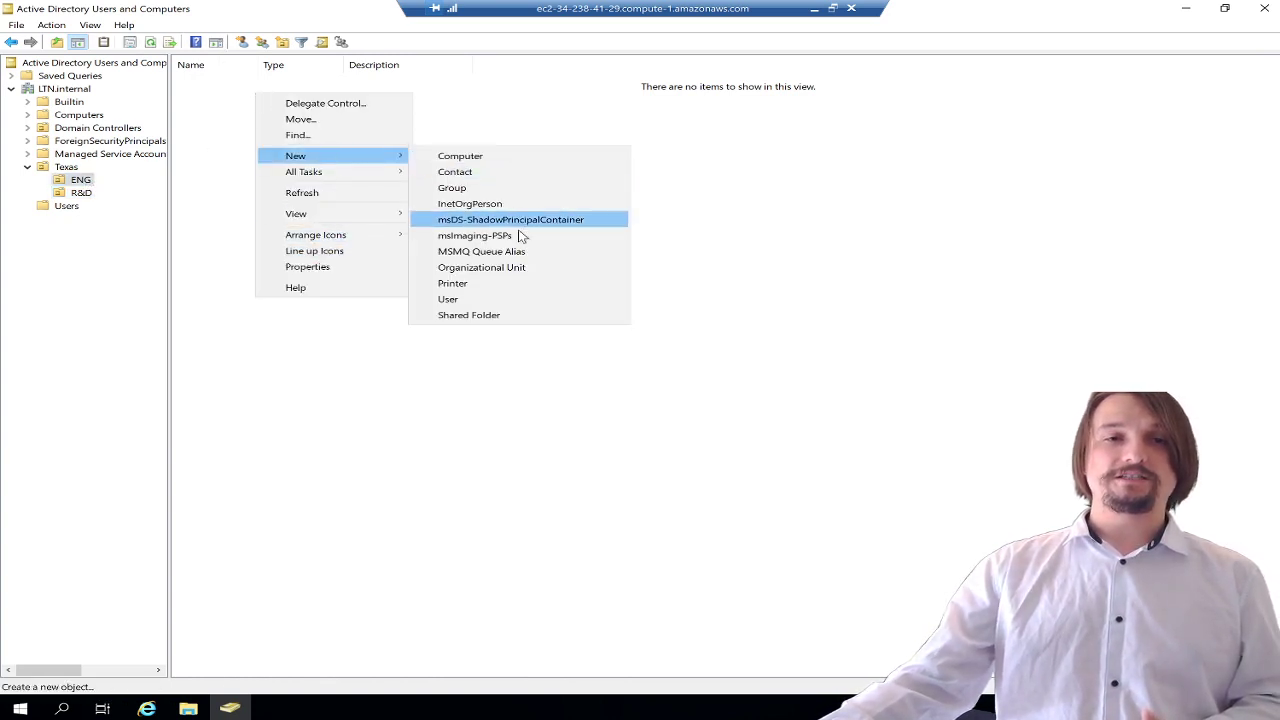
pyautogui.click(499, 268)
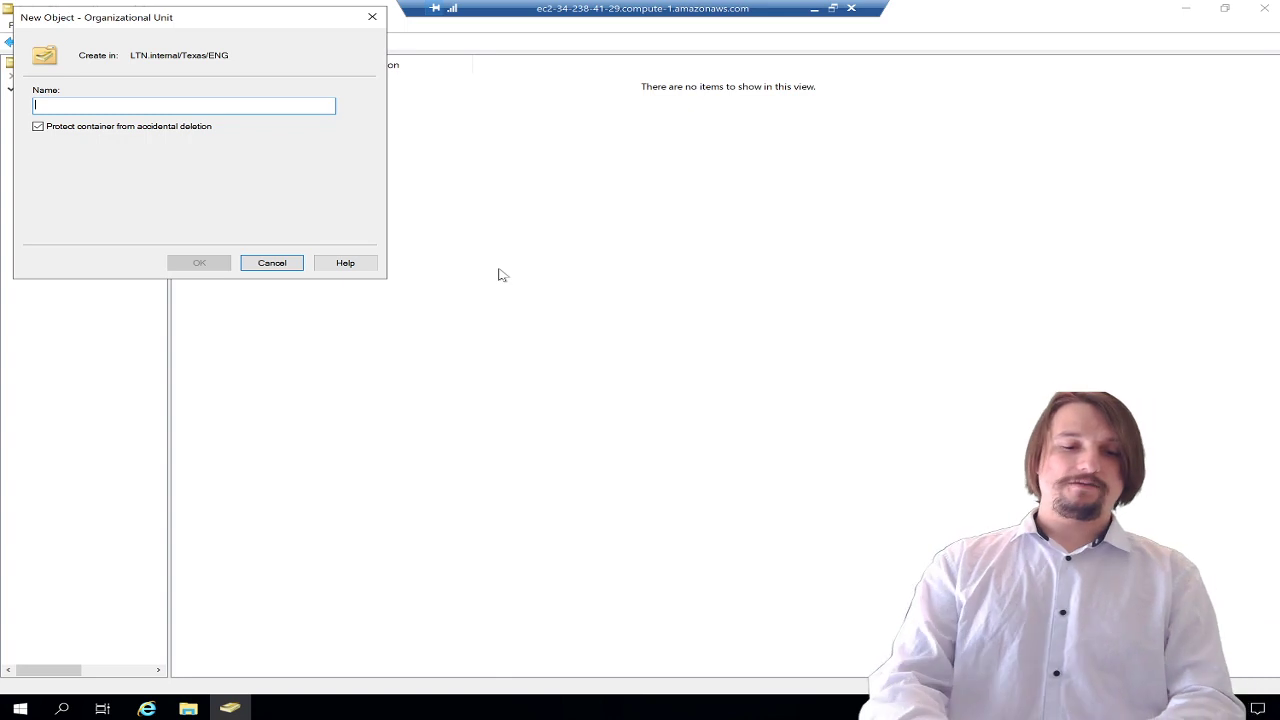
pyautogui.write('Users&Groups')
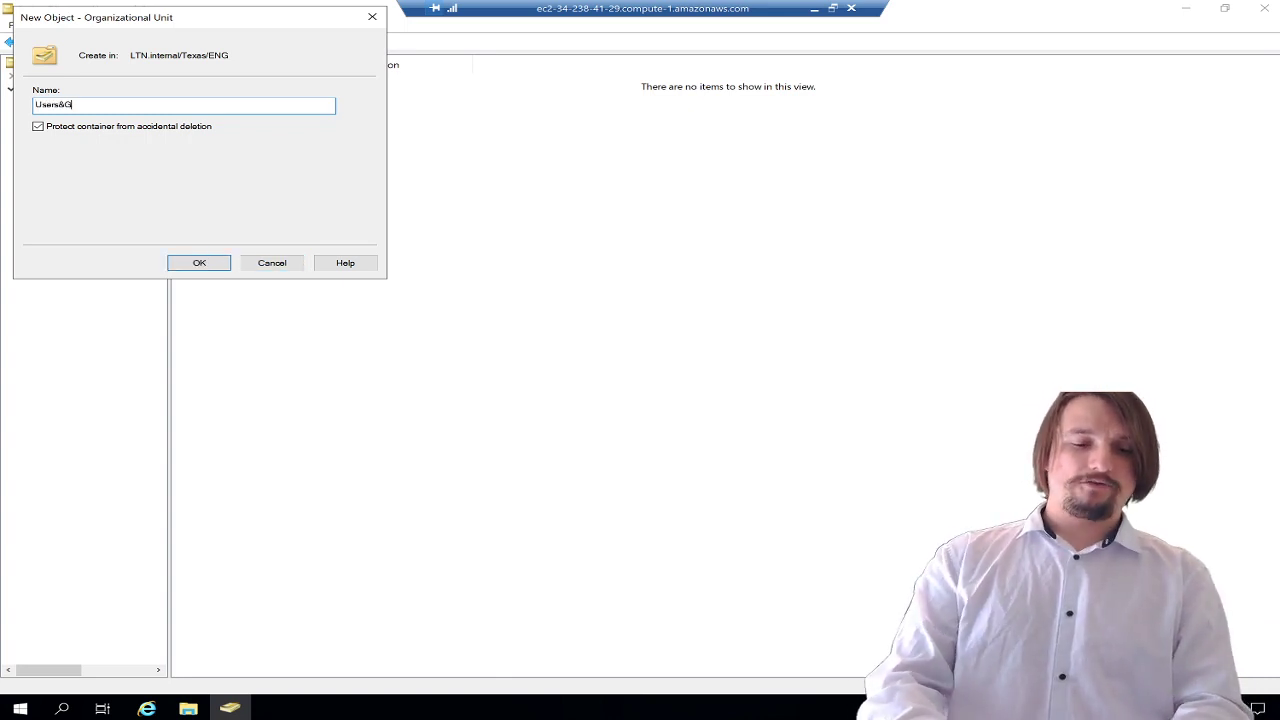
pyautogui.click(214, 263)
# - Start another organizational unit inside ENG and name it Computers
pyautogui.click(82, 181)
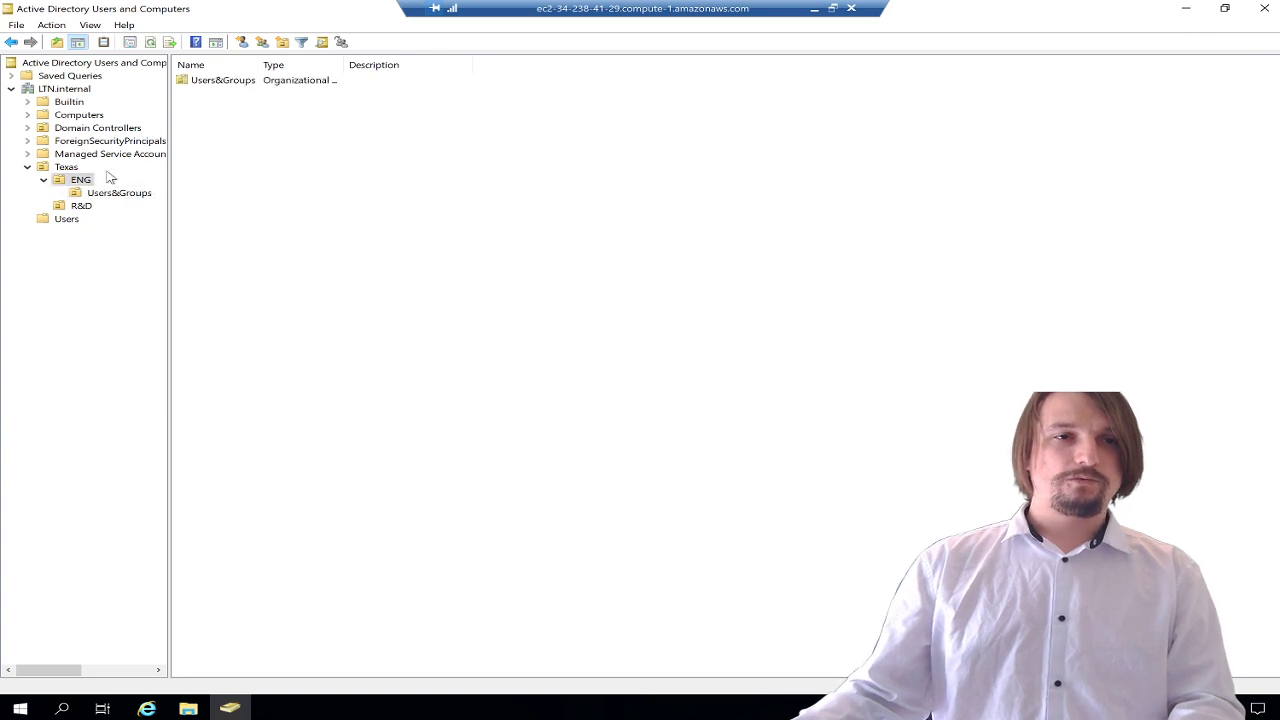
pyautogui.rightClick(214, 131)
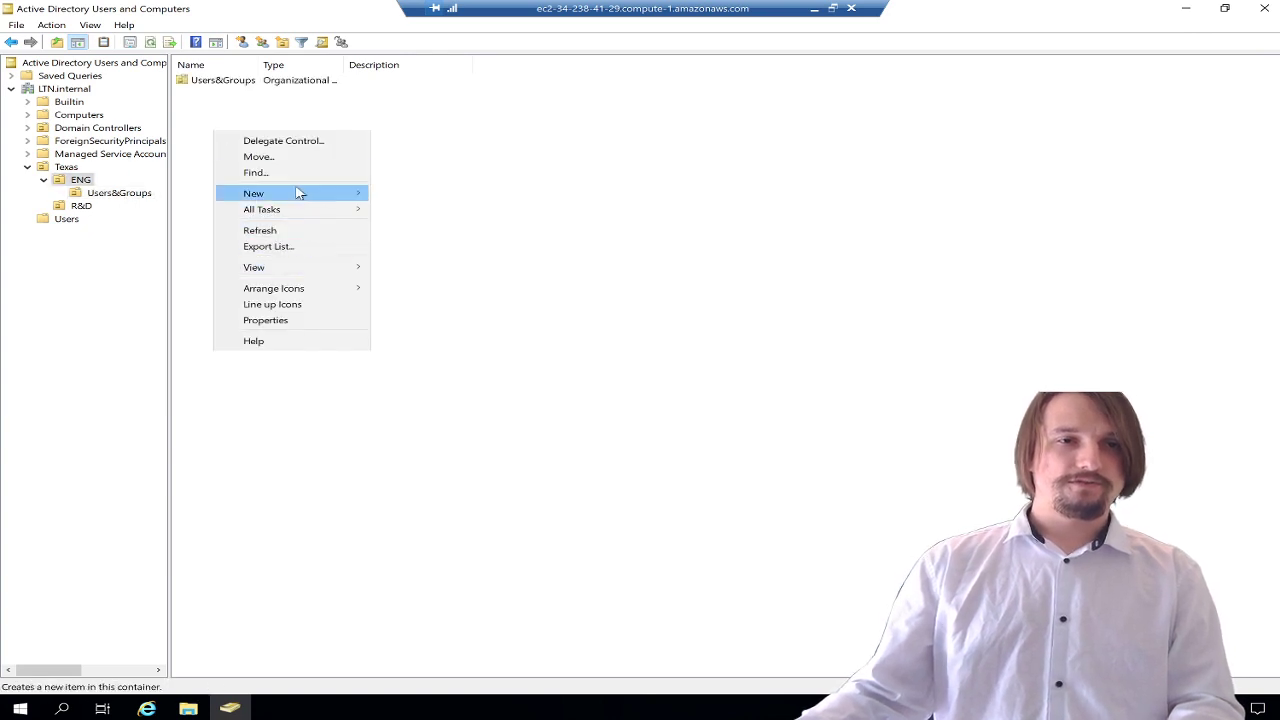
pyautogui.moveTo(300, 193)
pyautogui.click(441, 306)
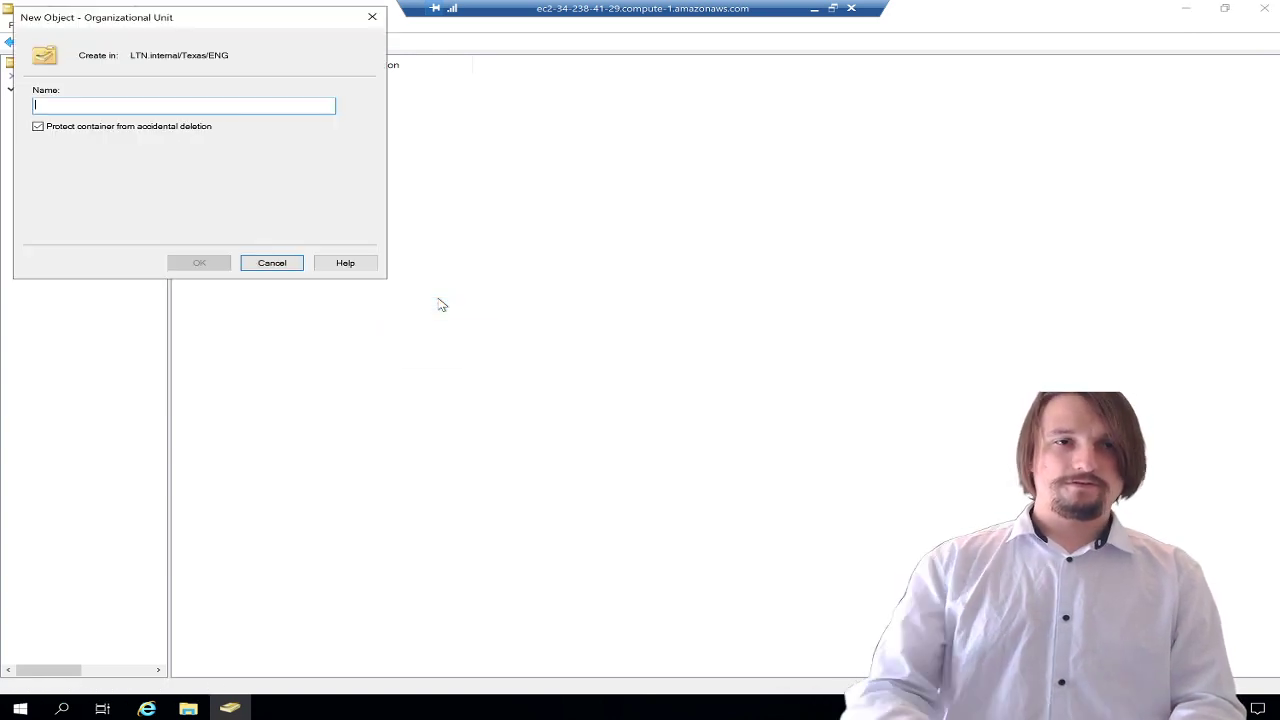
pyautogui.write('Computers')
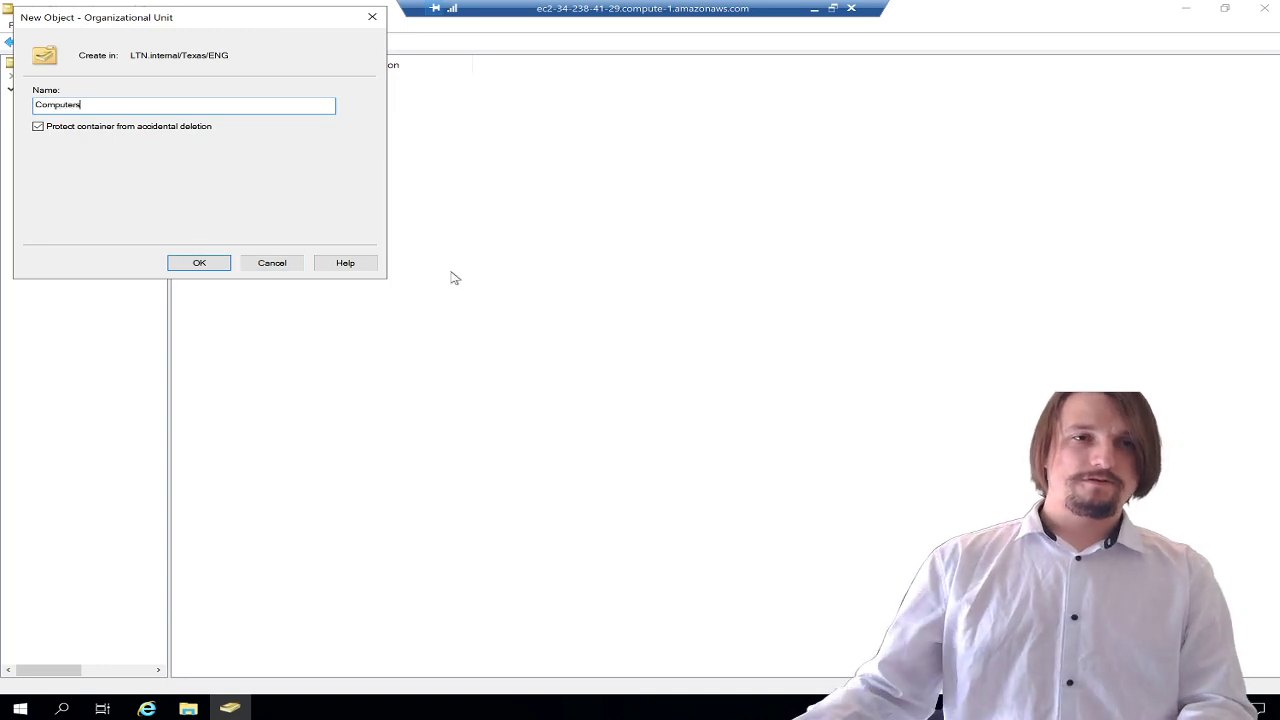
# - Confirm the Computers unit under ENG, check ENG's contents, then open Users&Groups
pyautogui.click(212, 265)
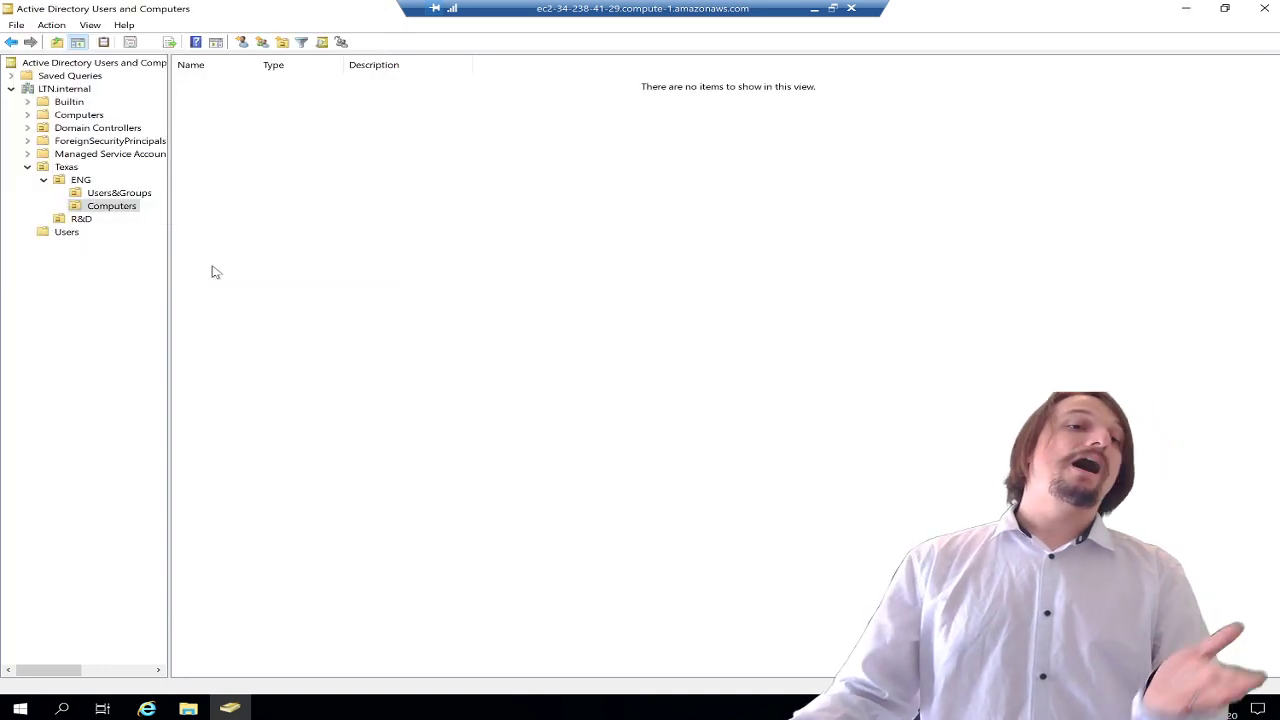
pyautogui.click(80, 180)
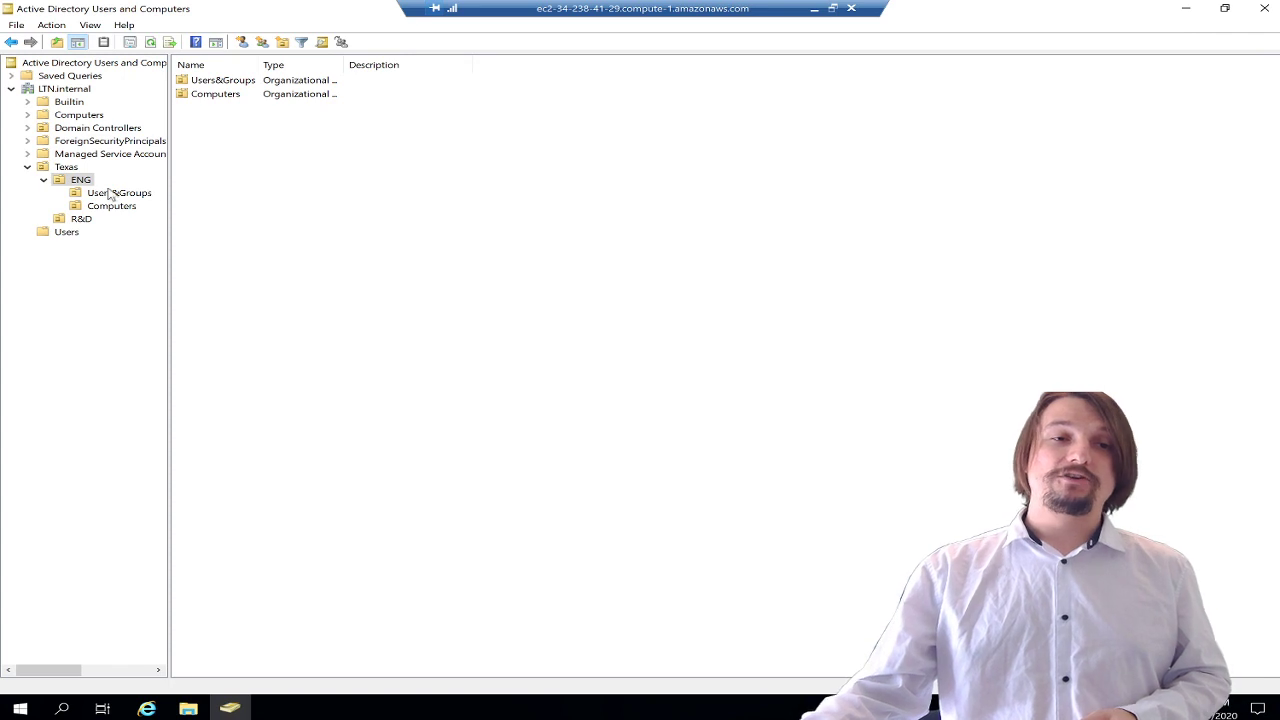
pyautogui.click(110, 193)
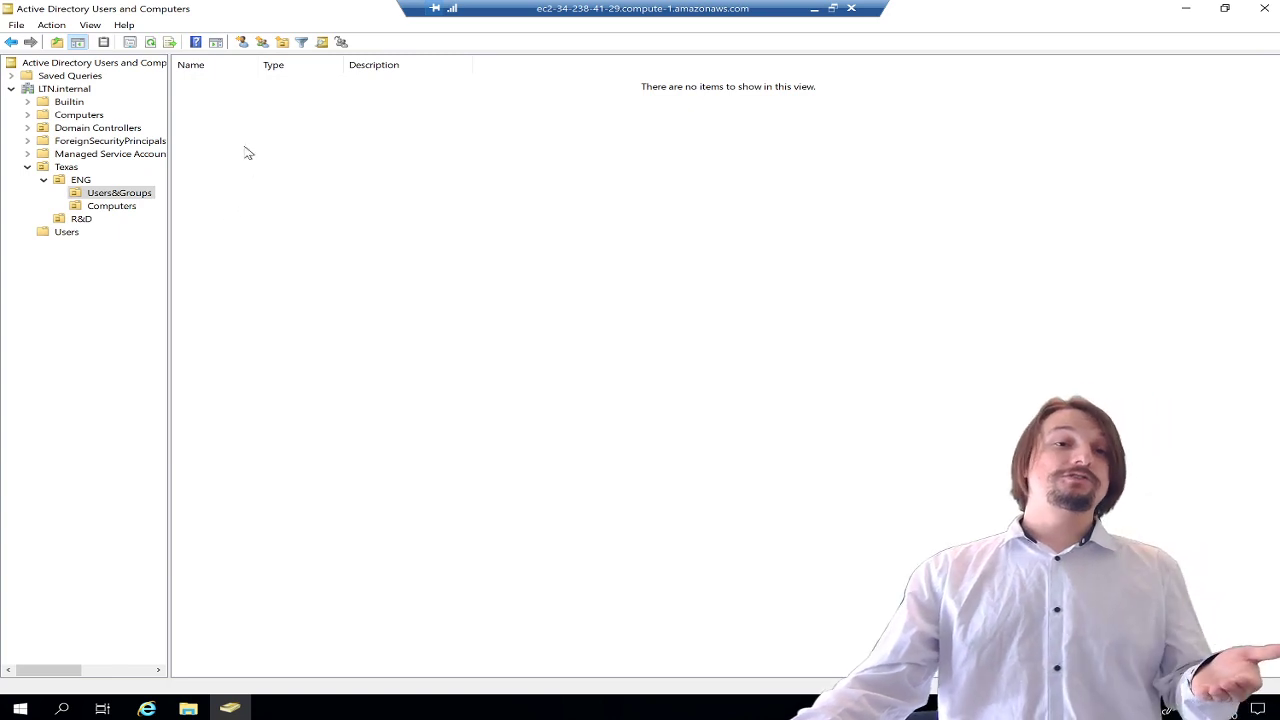
# - Start a new user in Users&Groups, entering the first name, last name and logon name
pyautogui.rightClick(225, 122)
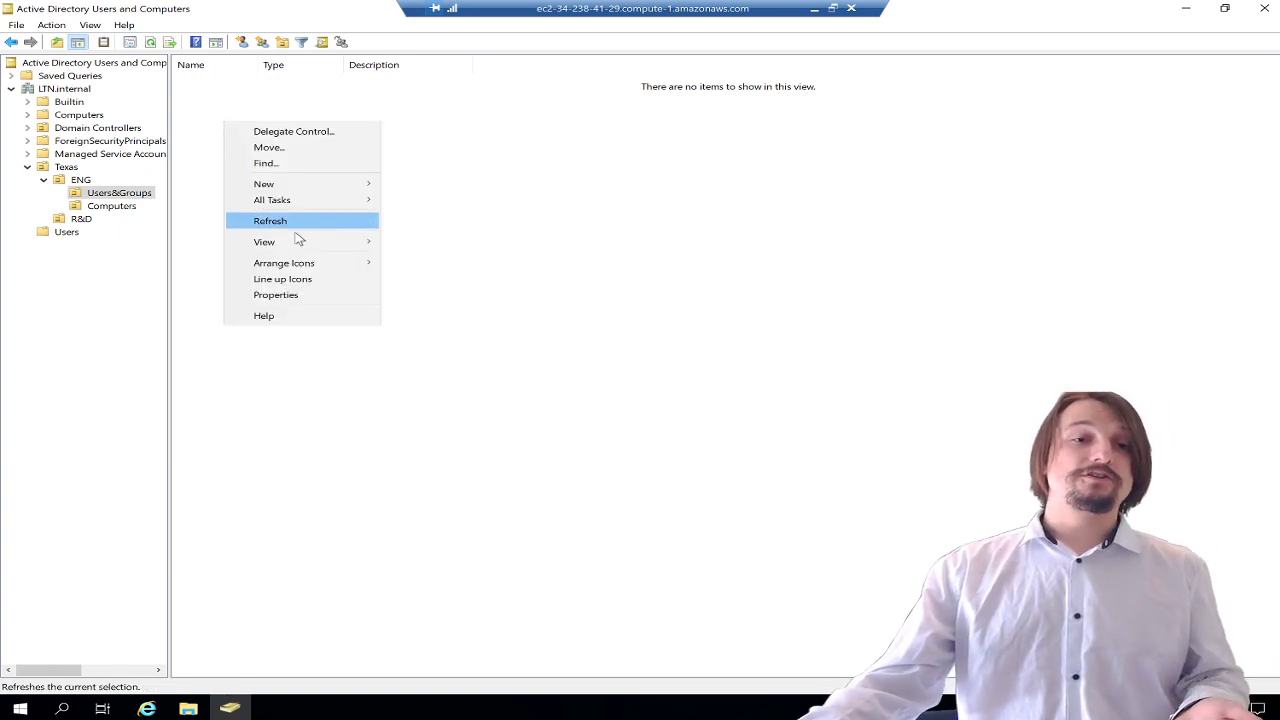
pyautogui.moveTo(329, 194)
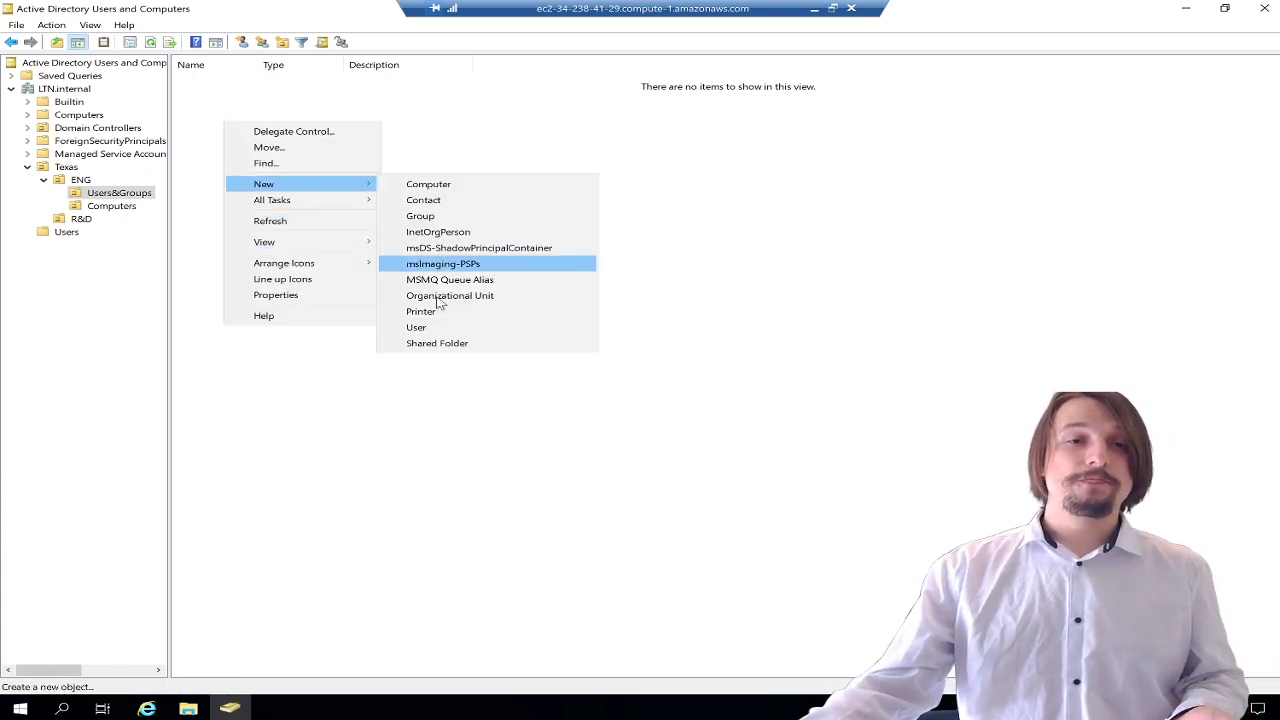
pyautogui.click(436, 330)
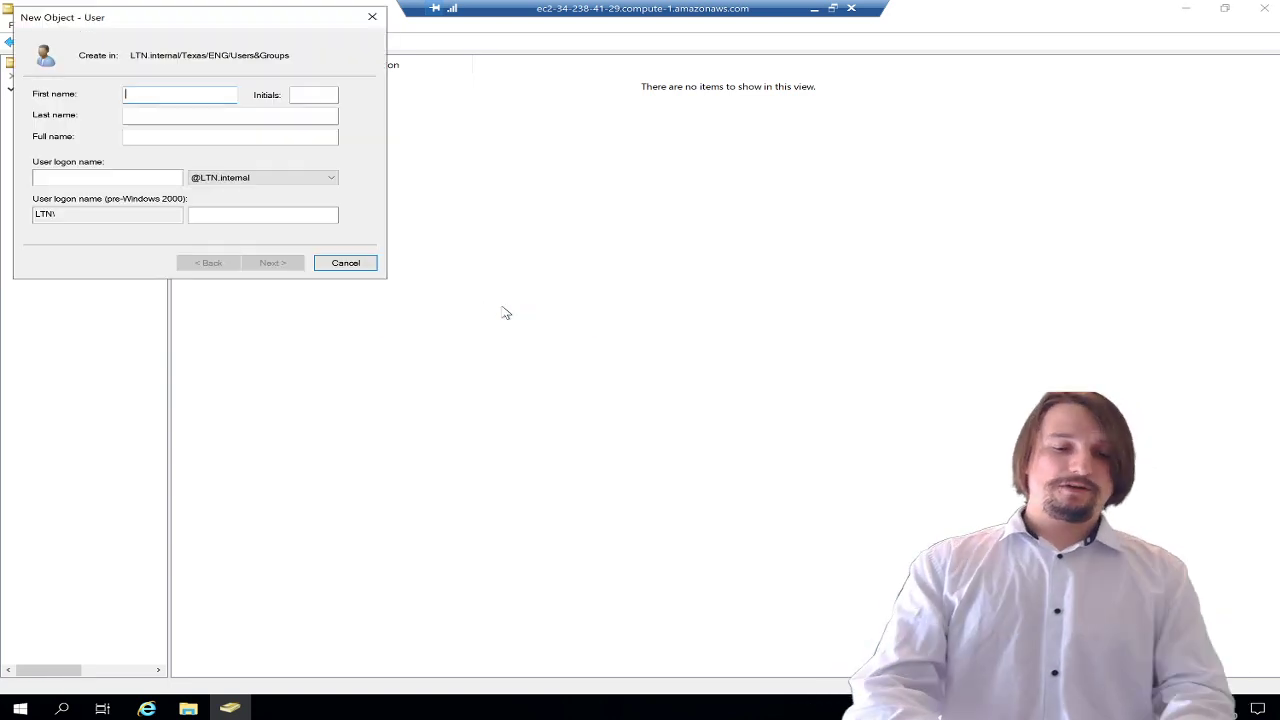
pyautogui.press('Tab')
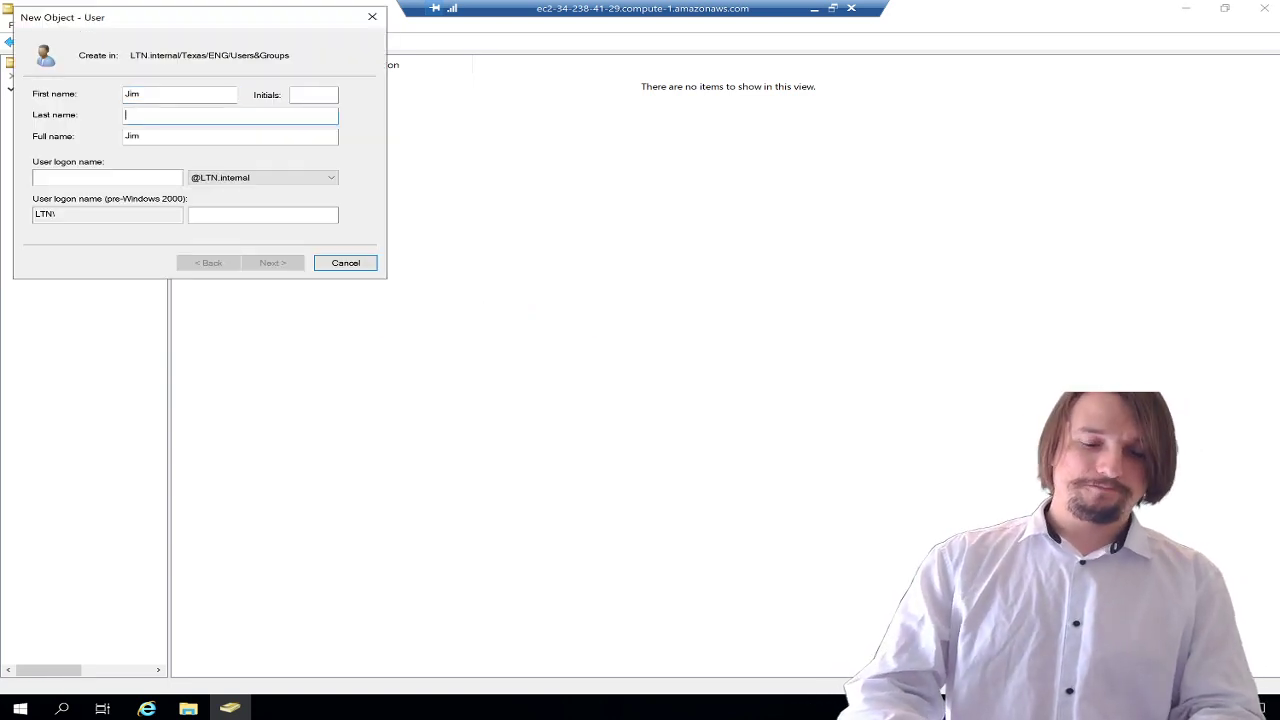
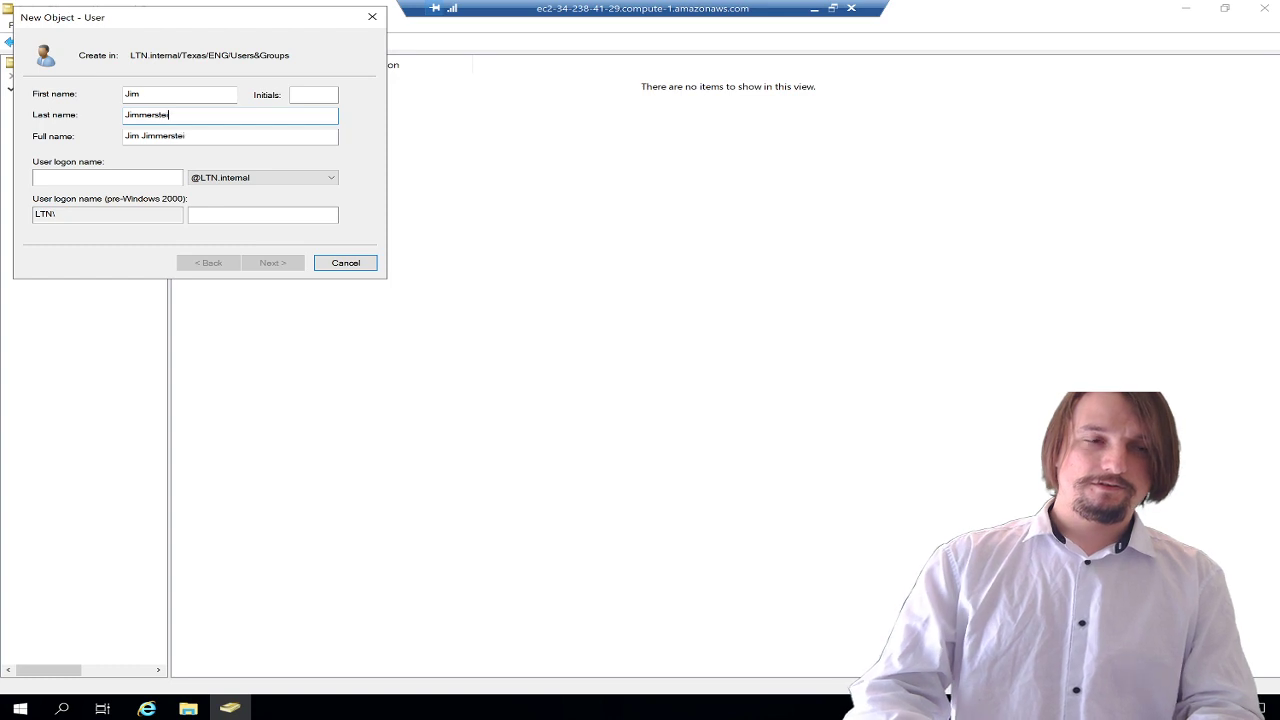
pyautogui.press('Tab')
pyautogui.press('Tab')
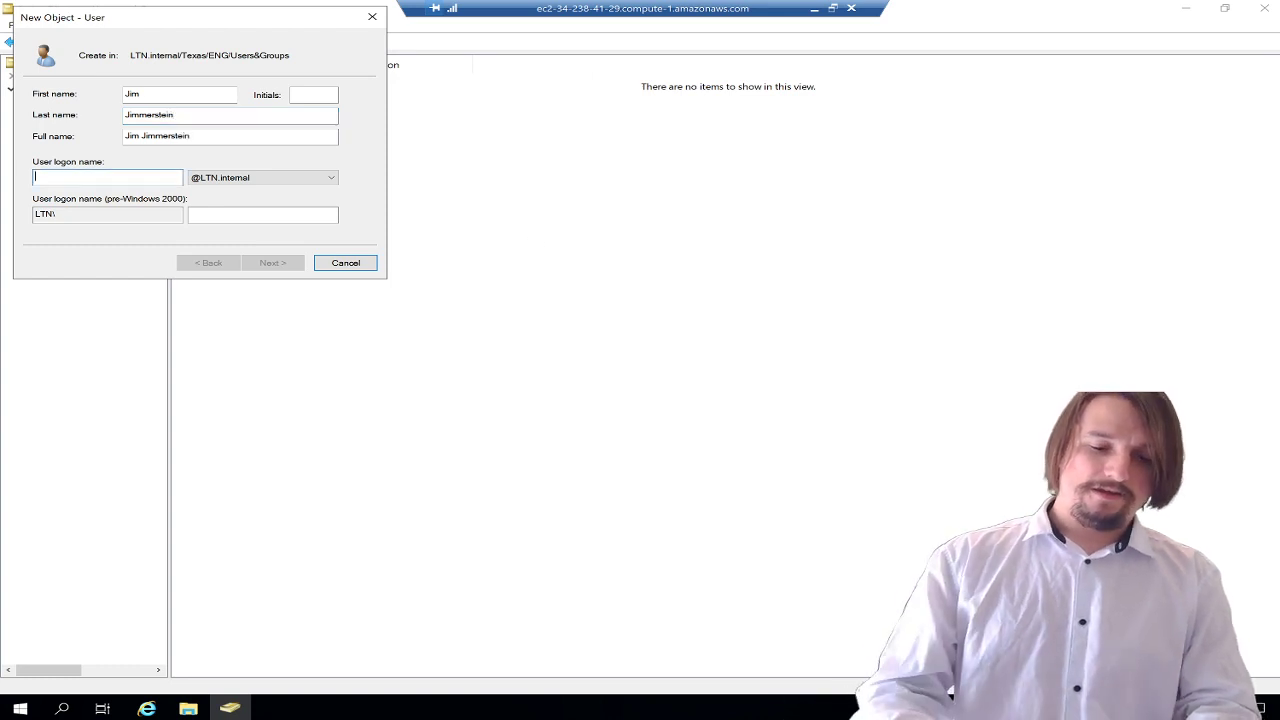
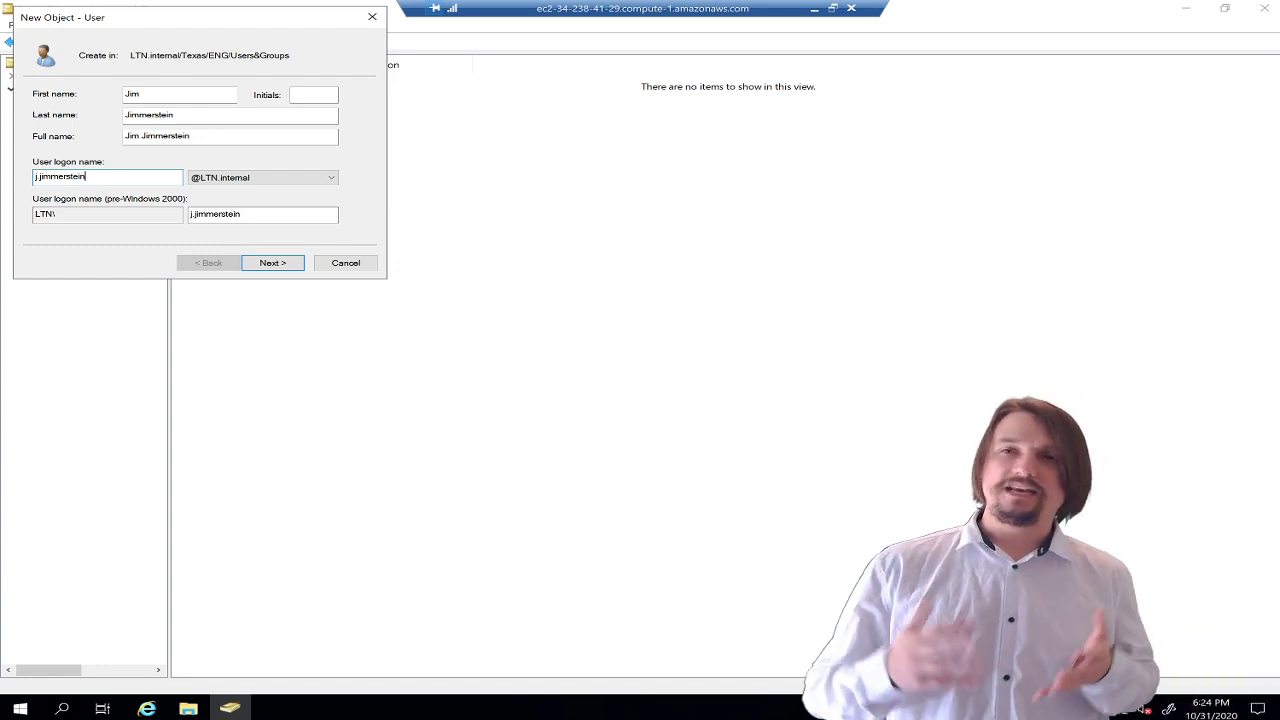
pyautogui.click(270, 264)
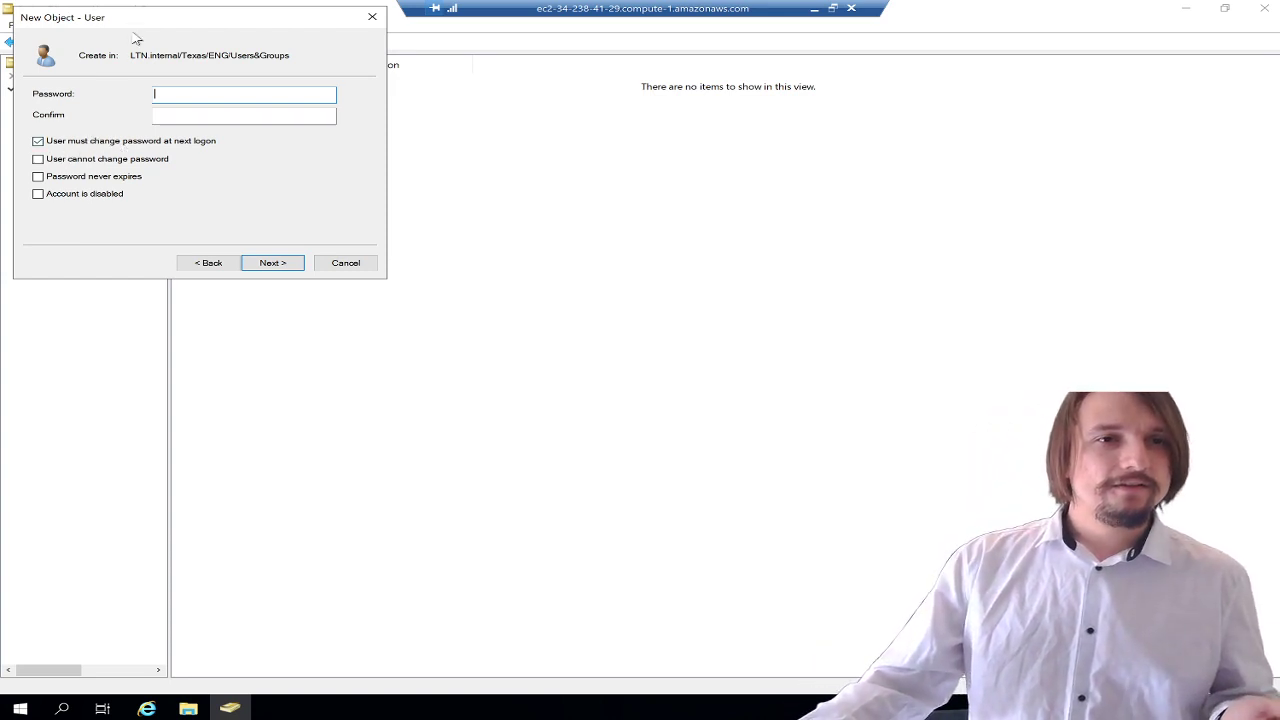
# - Enter and confirm the new user's initial password, then finish the wizard
pyautogui.moveTo(136, 17); pyautogui.dragTo(541, 170)
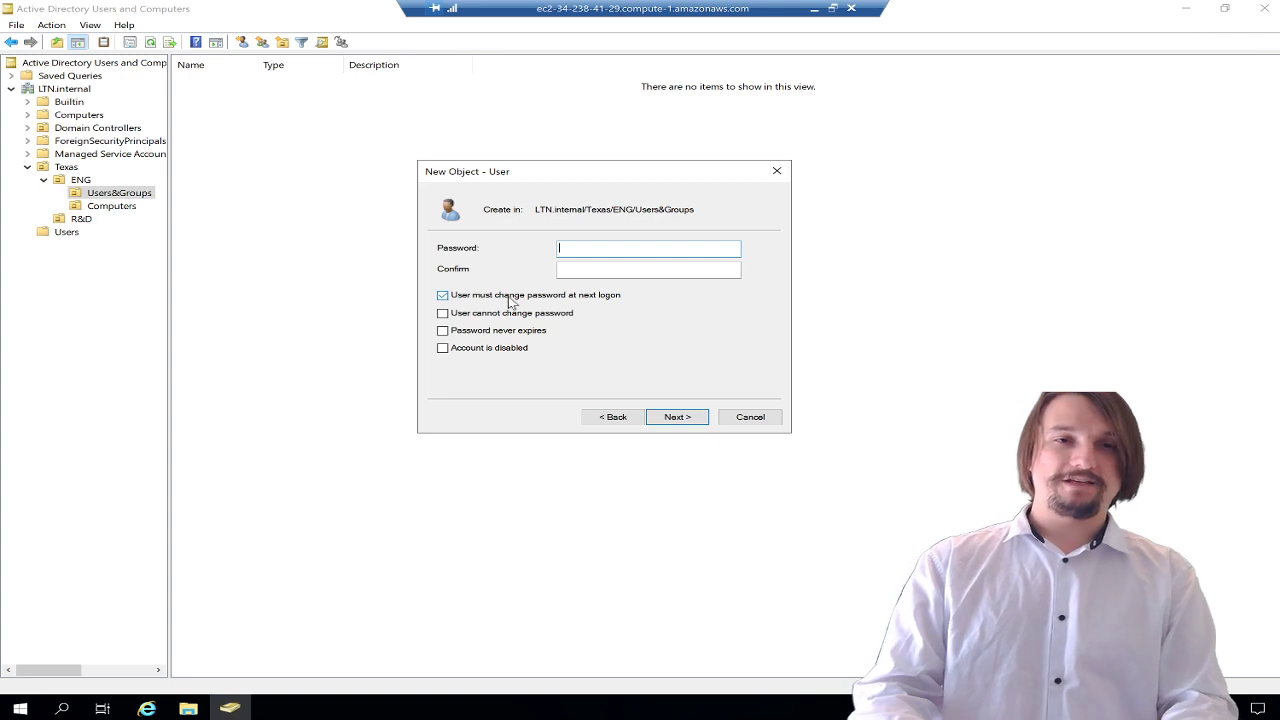
pyautogui.write('Password1')
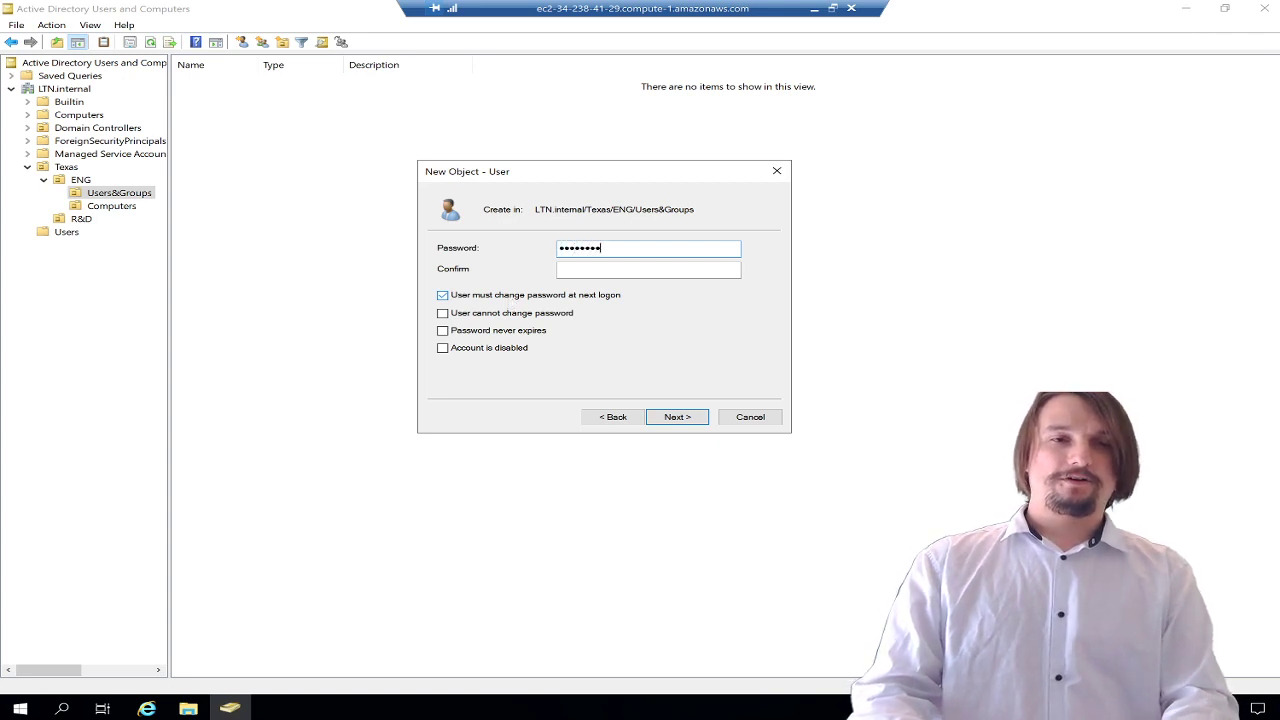
pyautogui.press('Tab')
pyautogui.write('Password1')
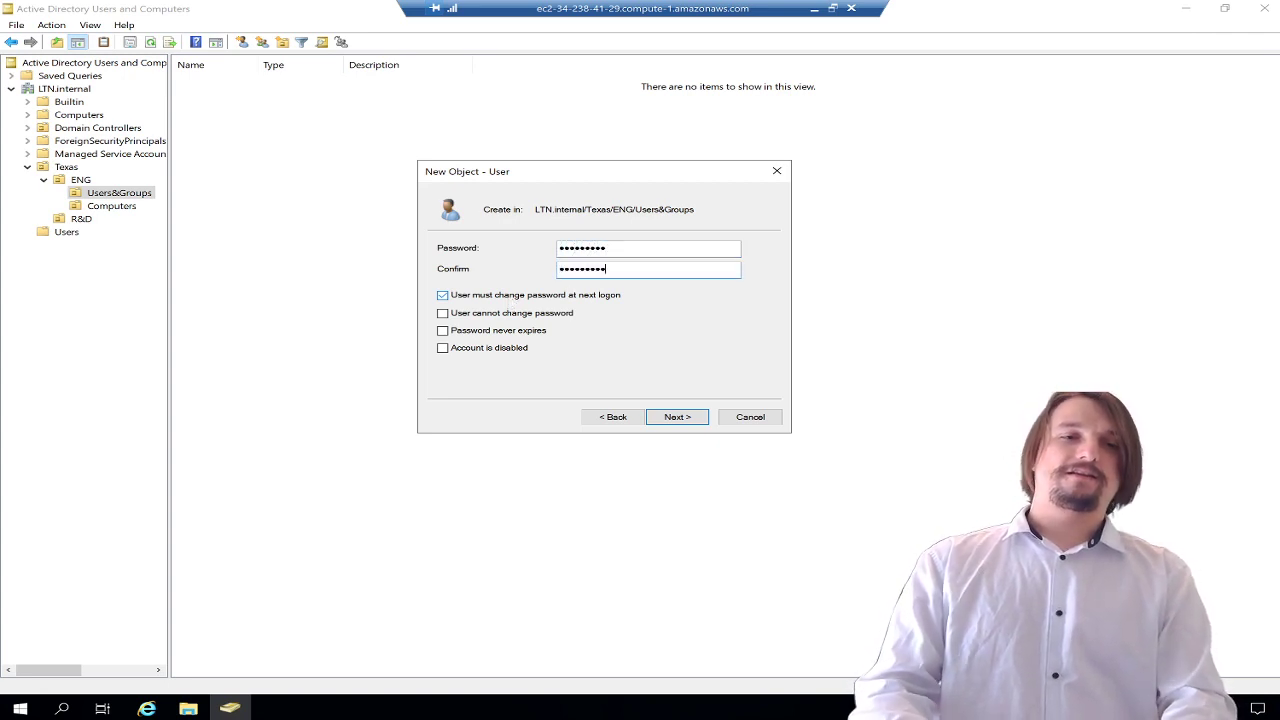
pyautogui.click(689, 418)
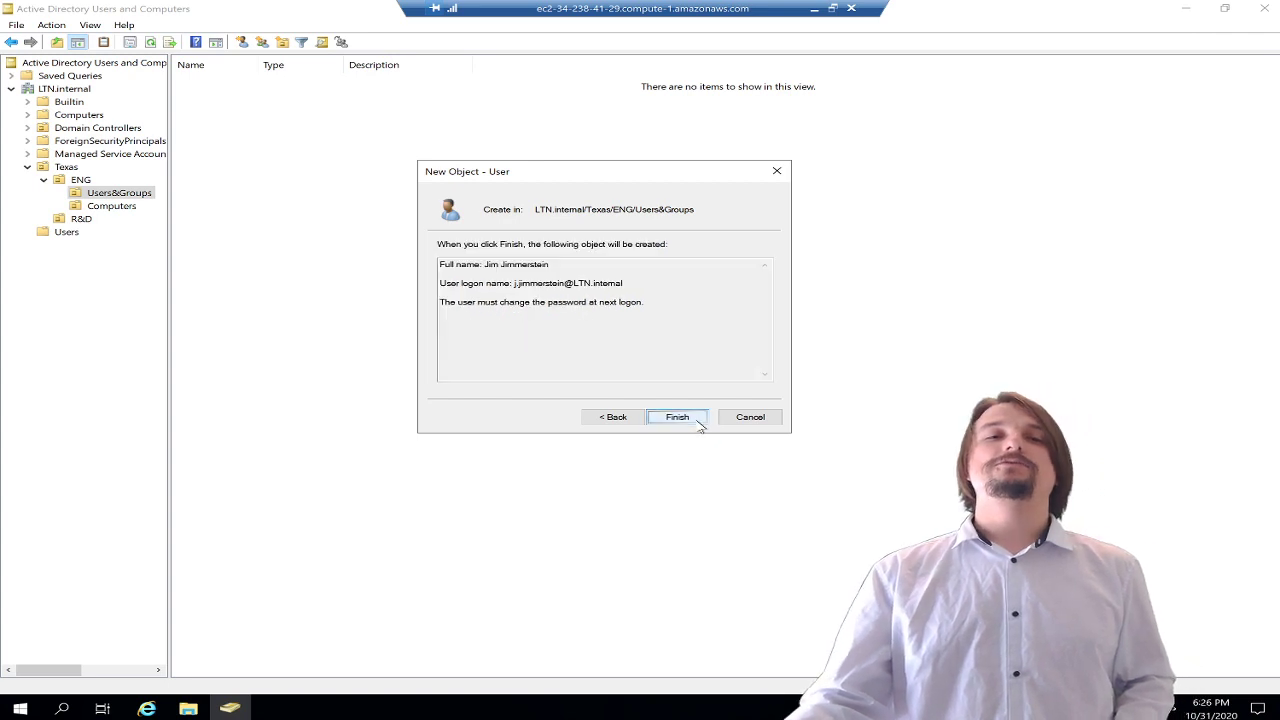
pyautogui.click(697, 420)
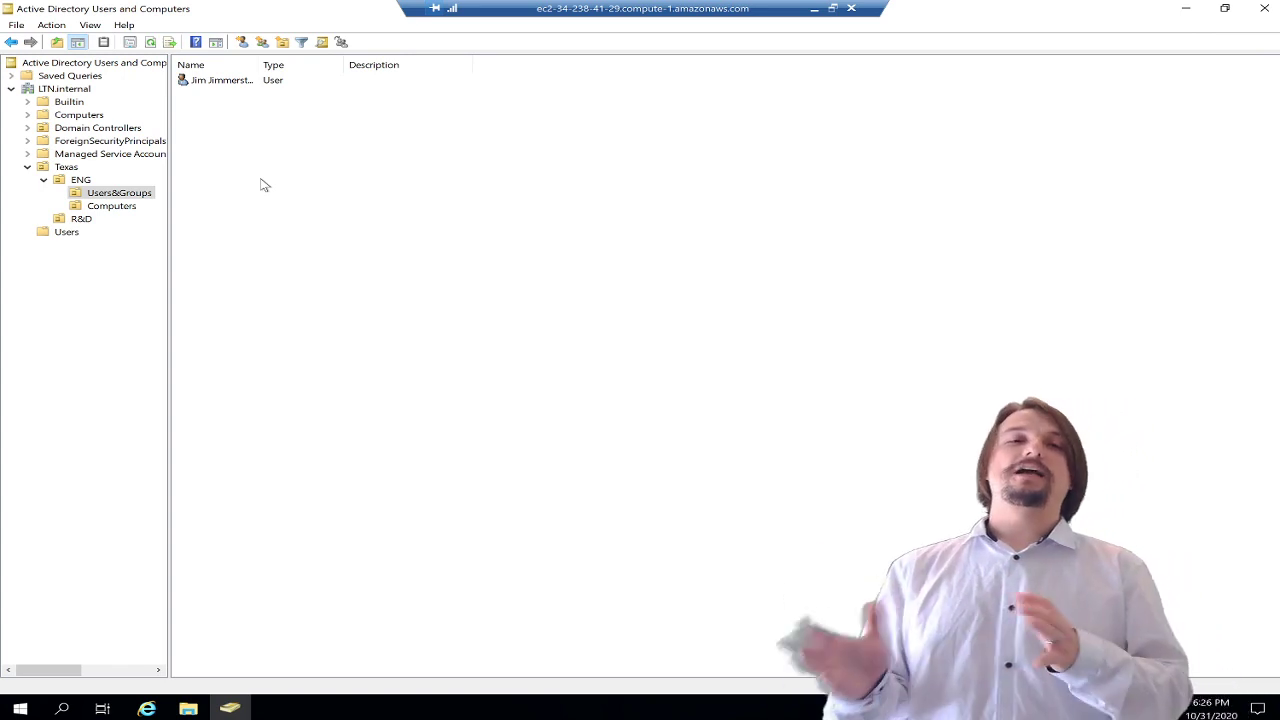
# - Add a global security group named ENG to the Users&Groups unit
pyautogui.click(238, 86)
pyautogui.rightClick(238, 90)
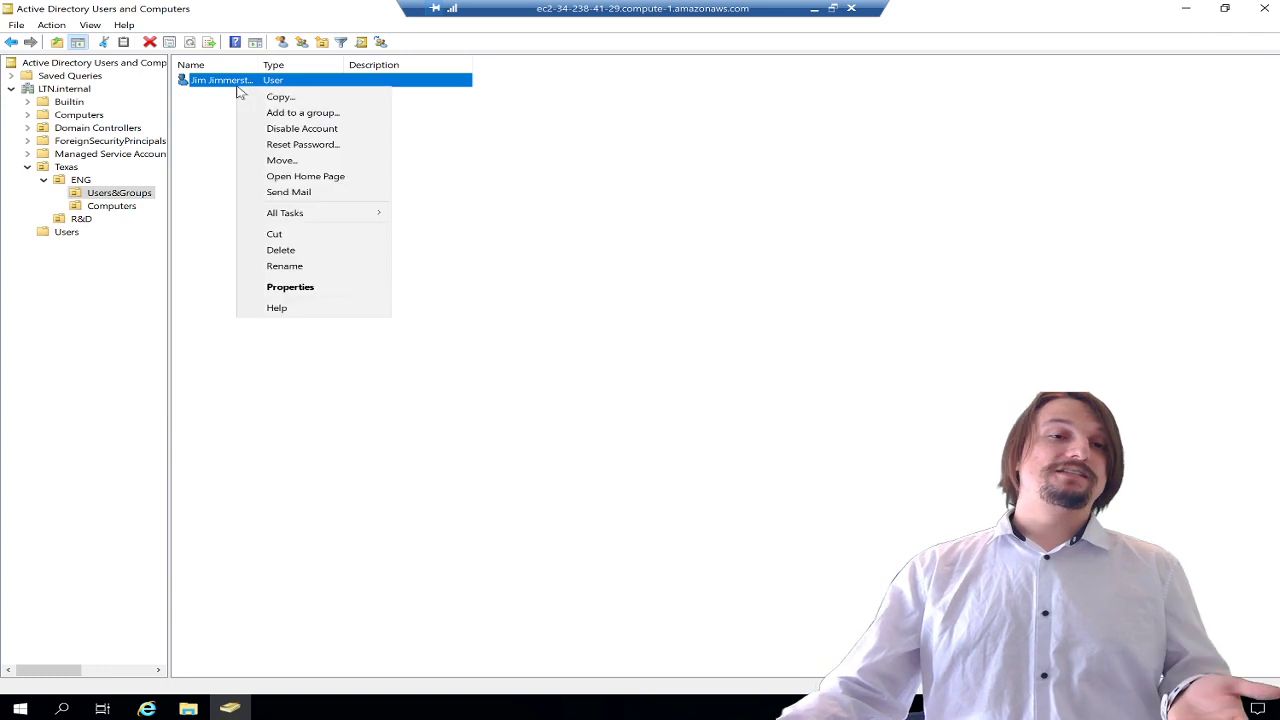
pyautogui.click(212, 112)
pyautogui.rightClick(211, 118)
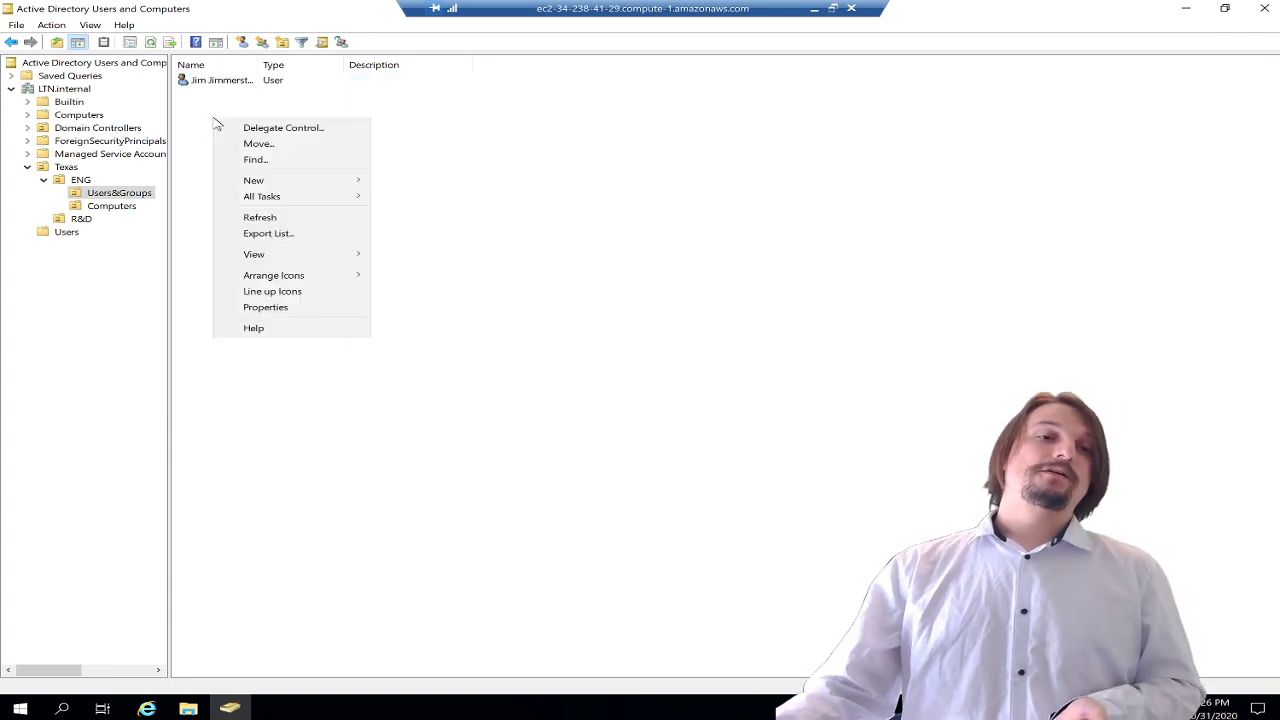
pyautogui.moveTo(301, 186)
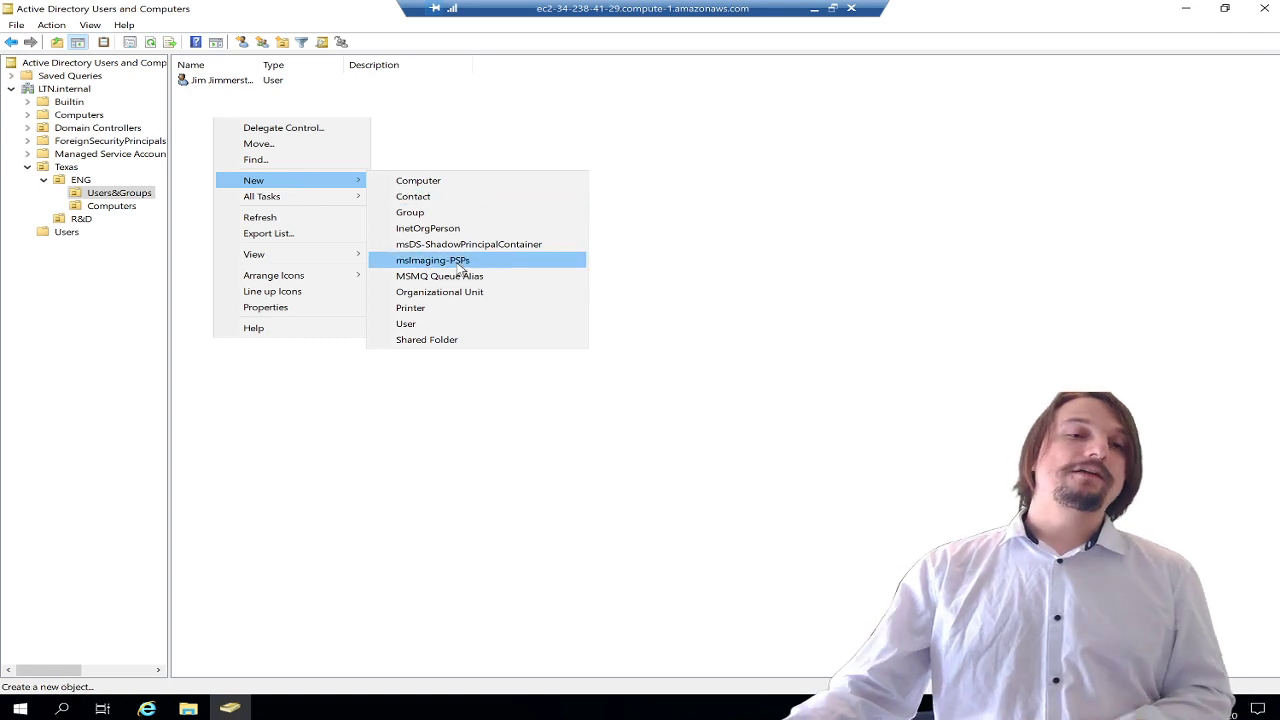
pyautogui.click(449, 213)
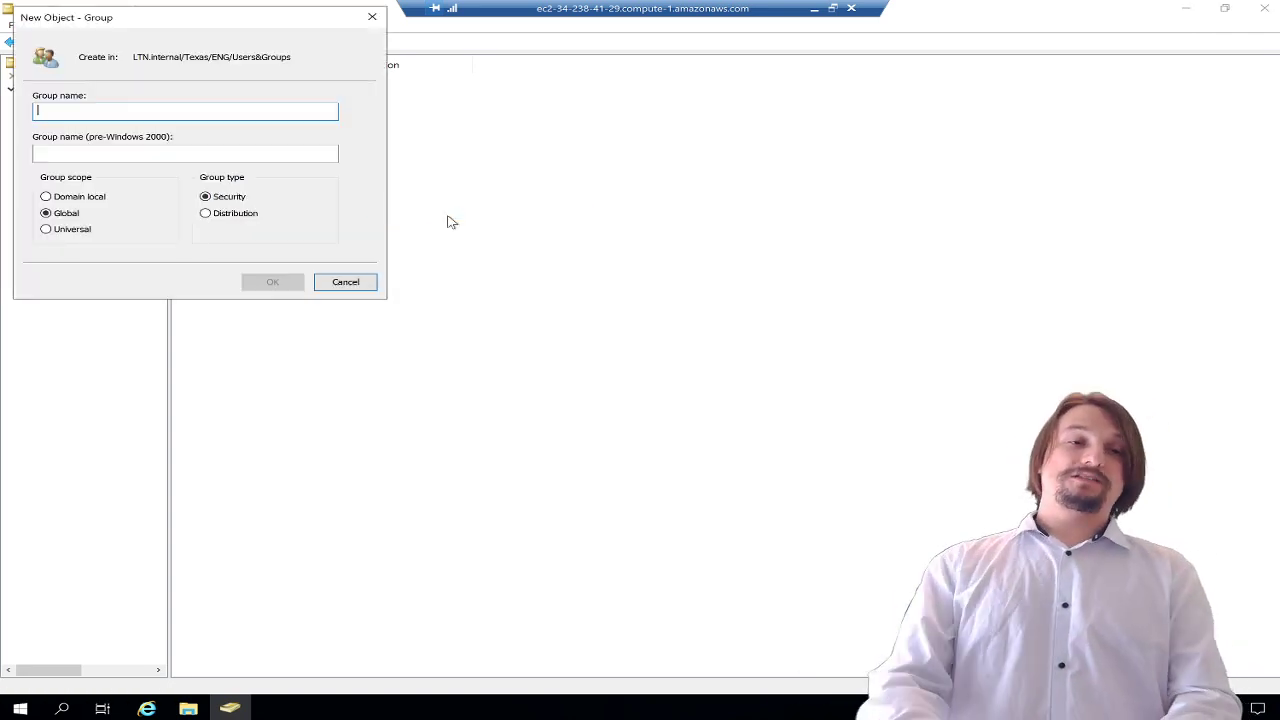
pyautogui.write('ENG')
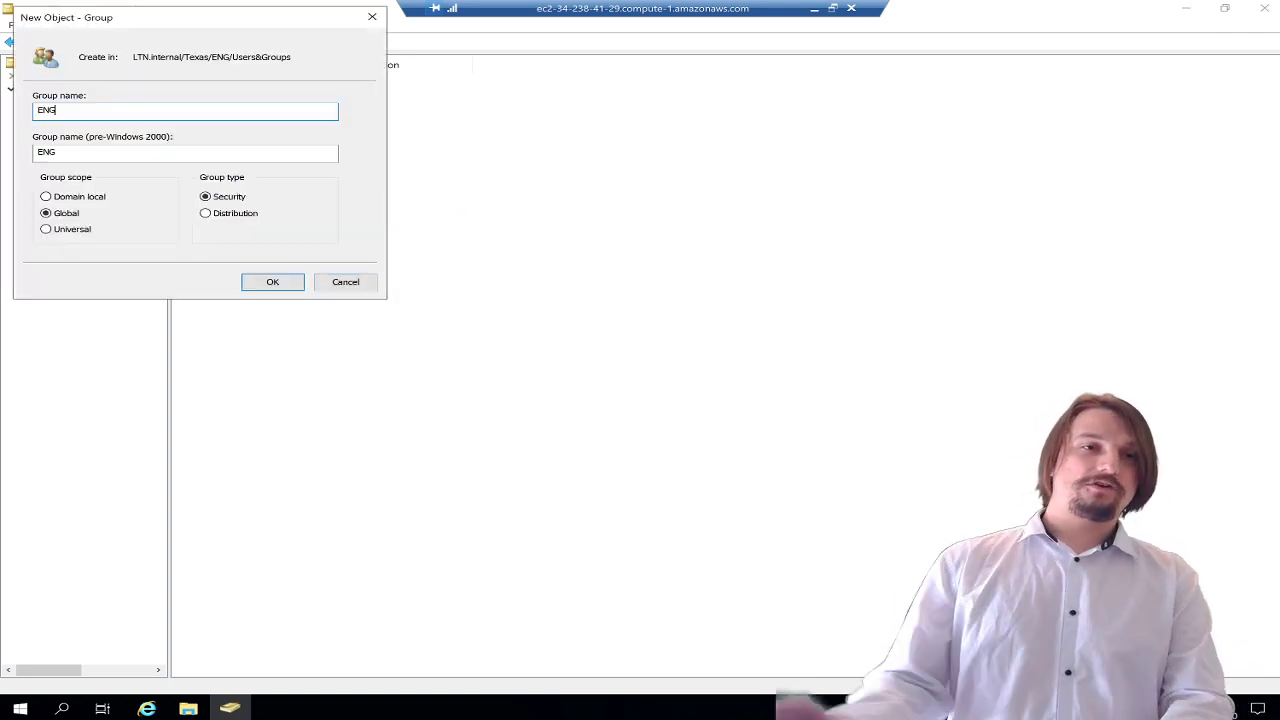
pyautogui.click(273, 282)
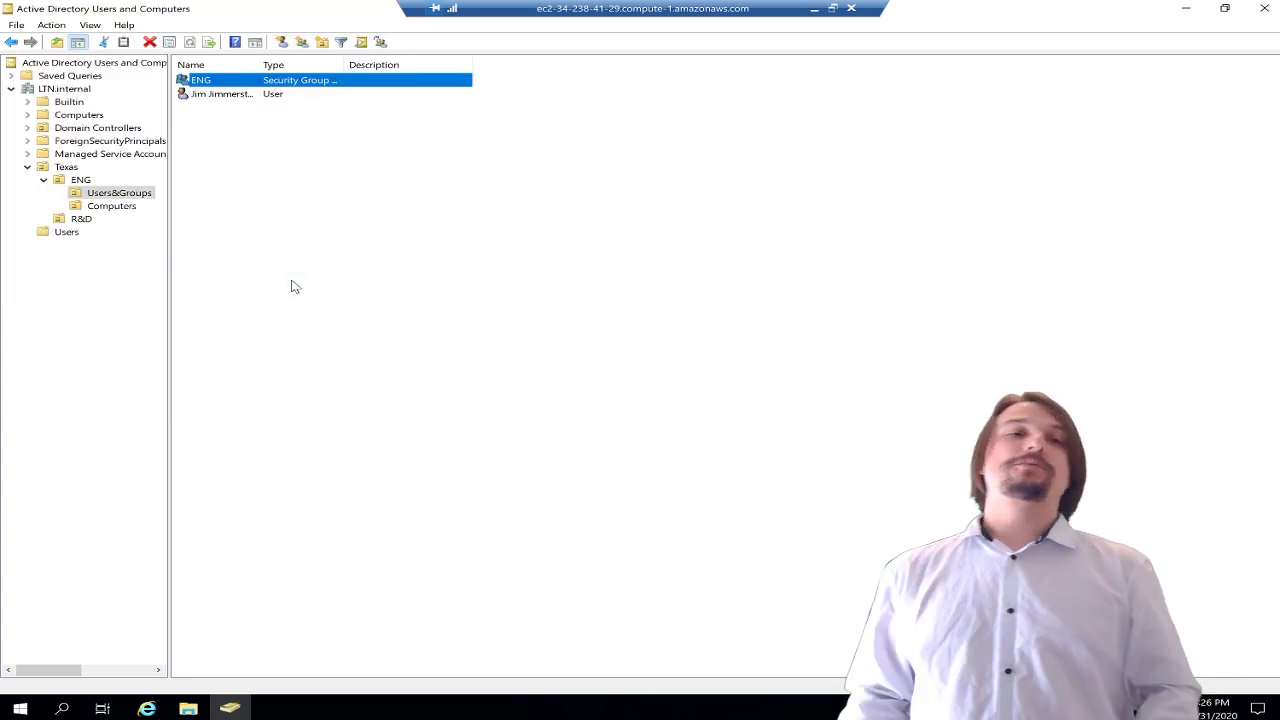
pyautogui.click(279, 275)
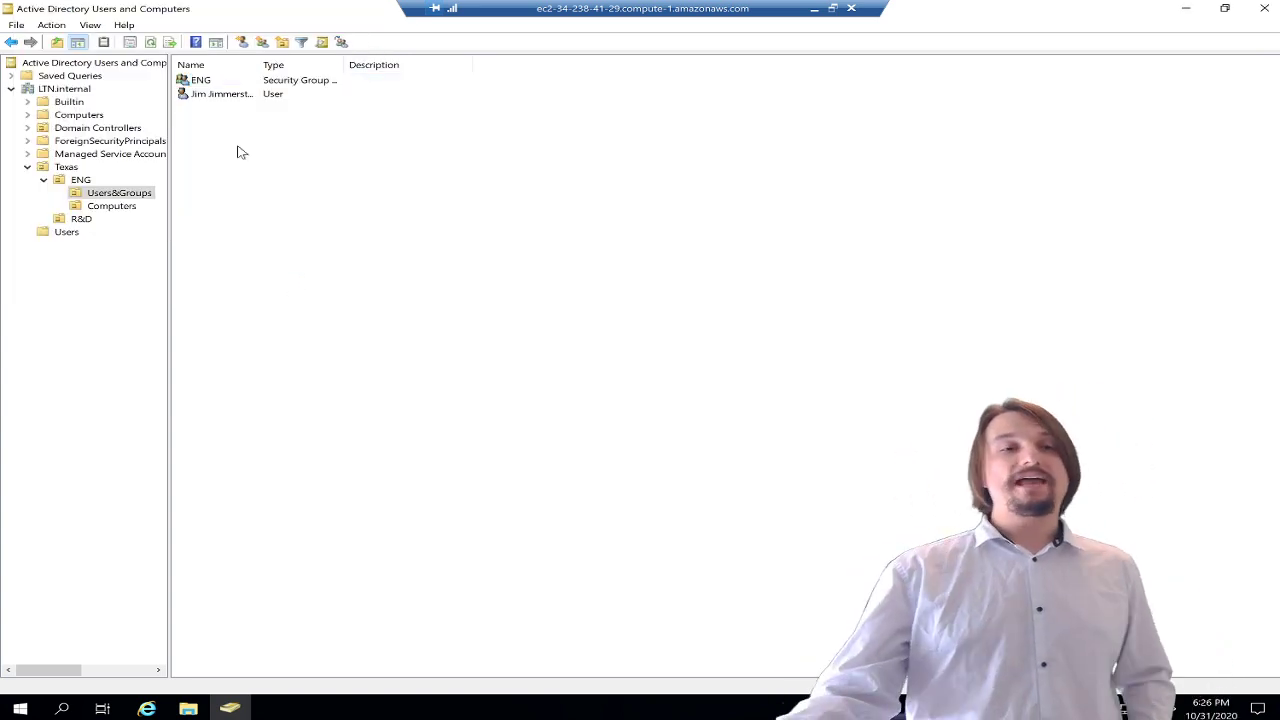
# - Add the new user to the ENG group's Members list and apply the change
pyautogui.doubleClick(212, 94)
pyautogui.press('Escape')
pyautogui.doubleClick(206, 82)
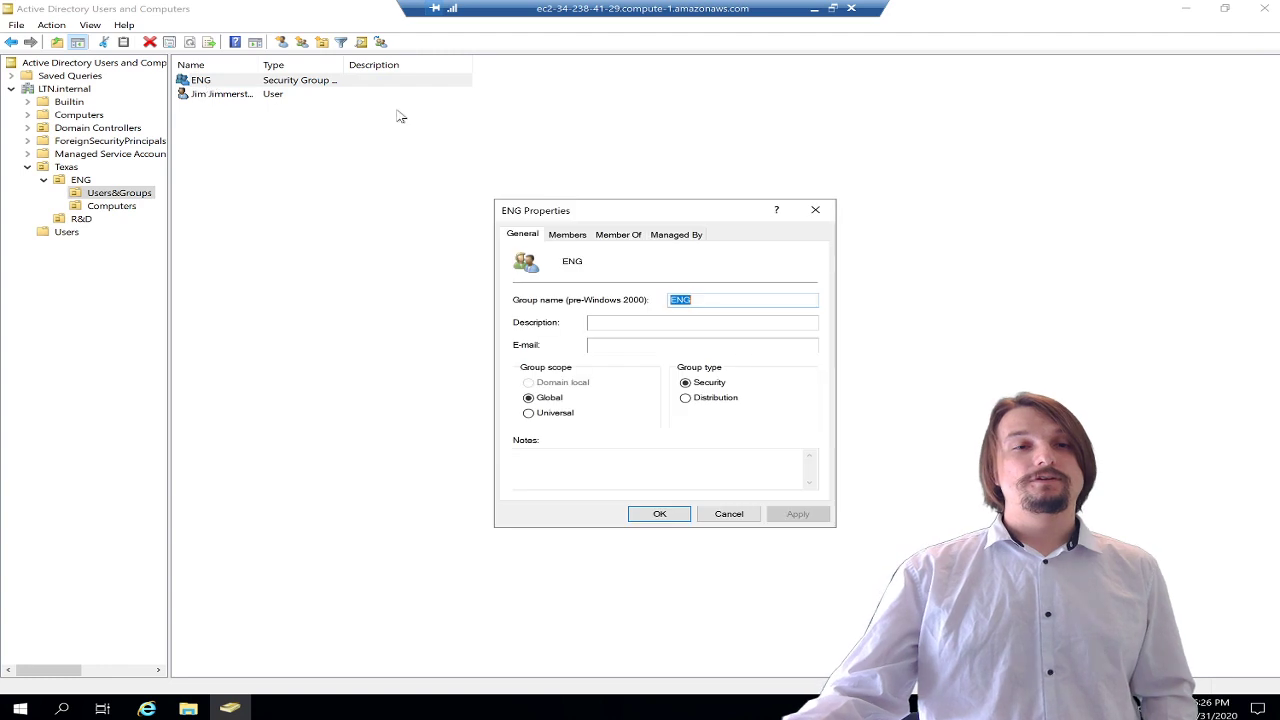
pyautogui.click(568, 235)
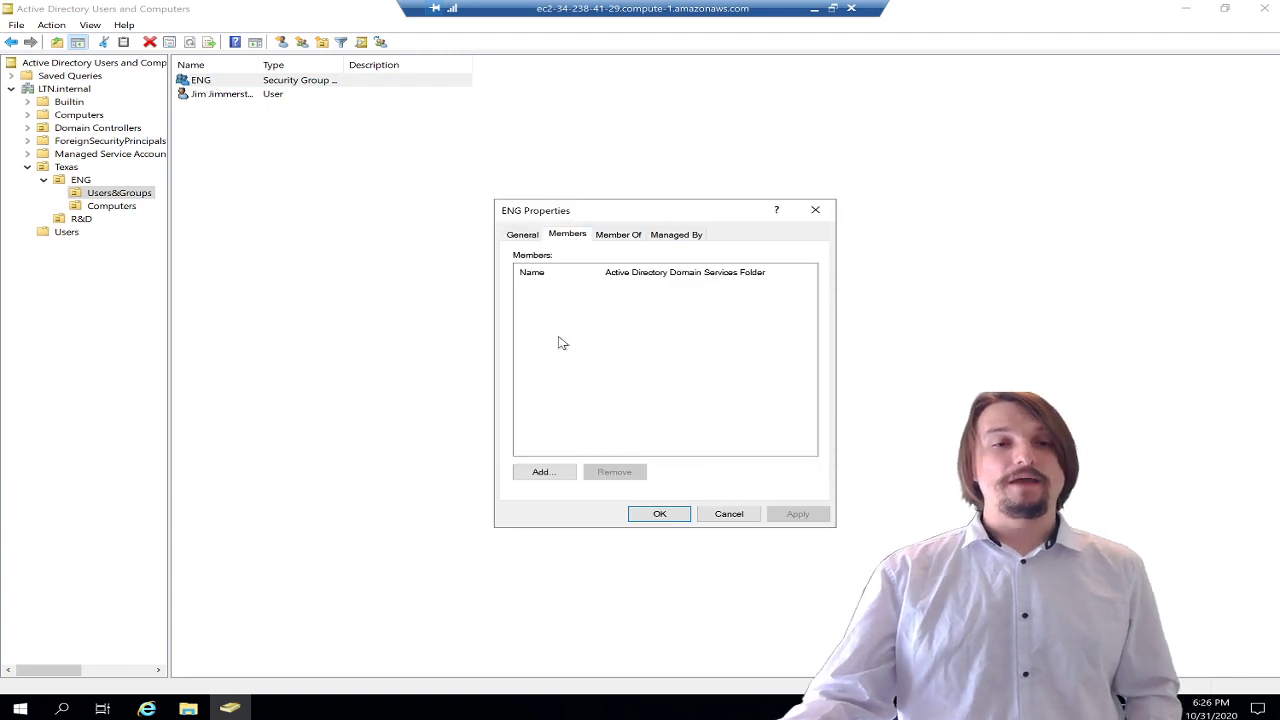
pyautogui.click(545, 472)
pyautogui.write('J')
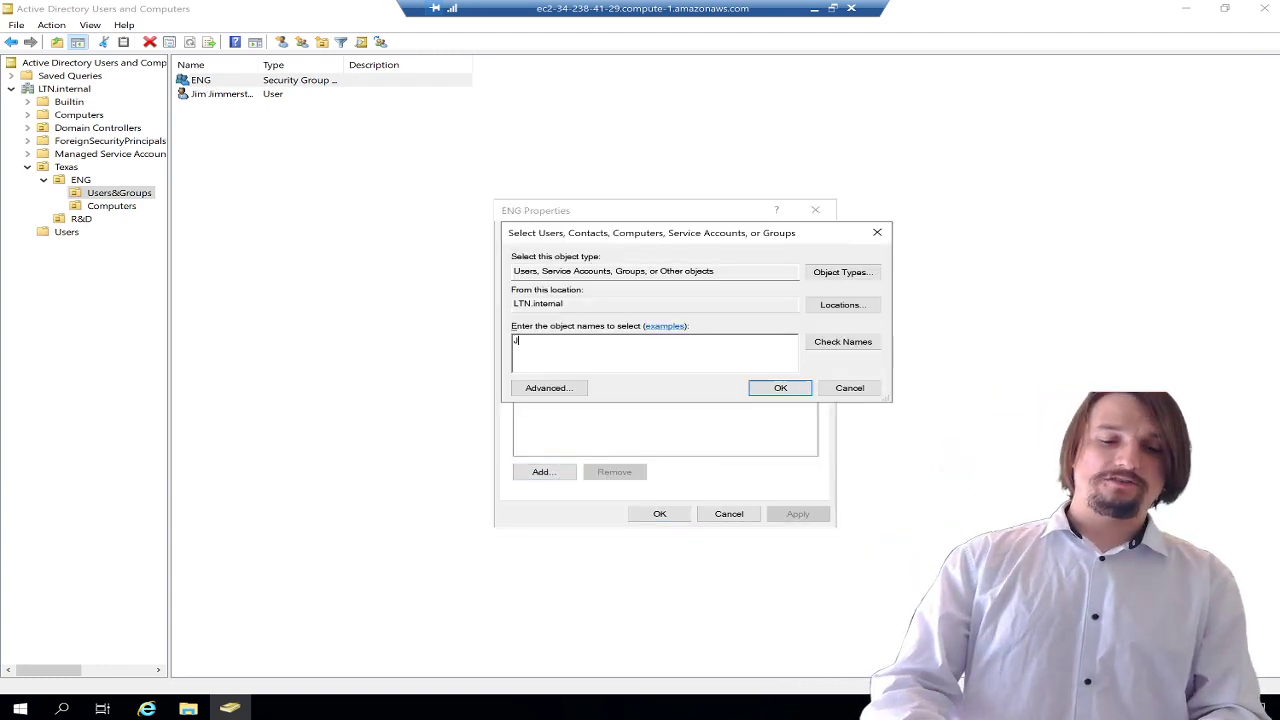
pyautogui.write('im')
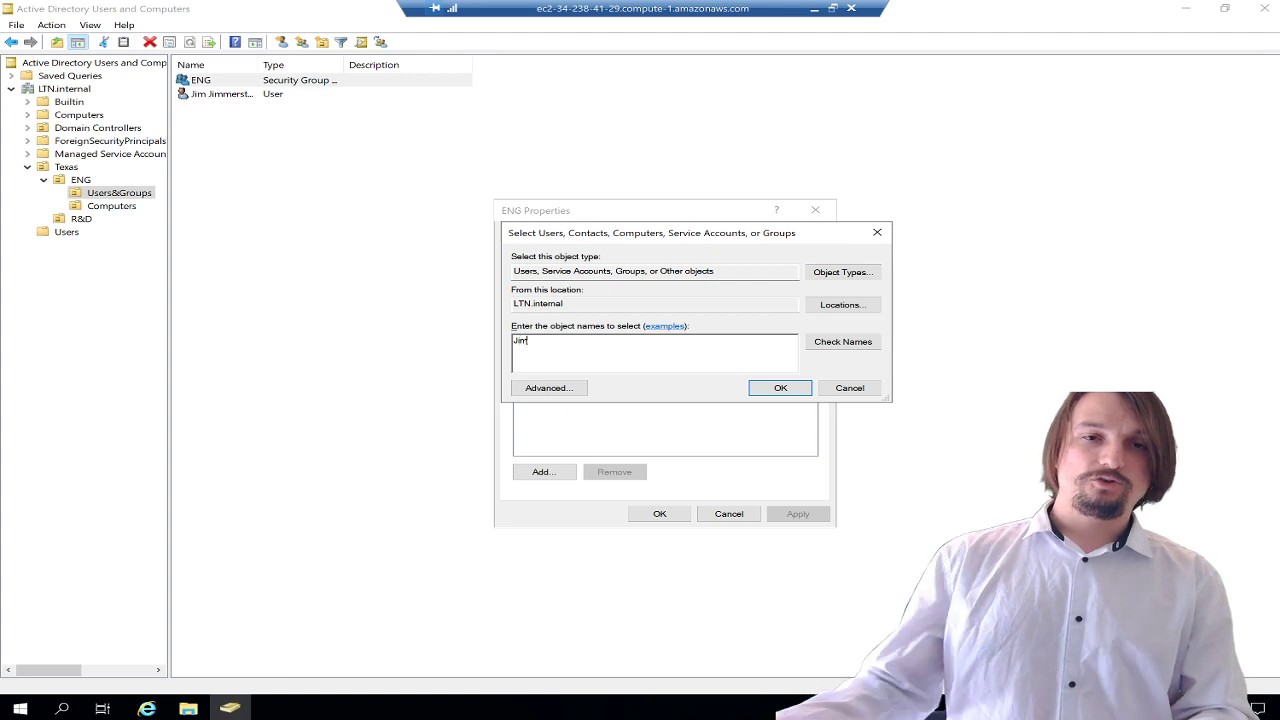
pyautogui.click(850, 346)
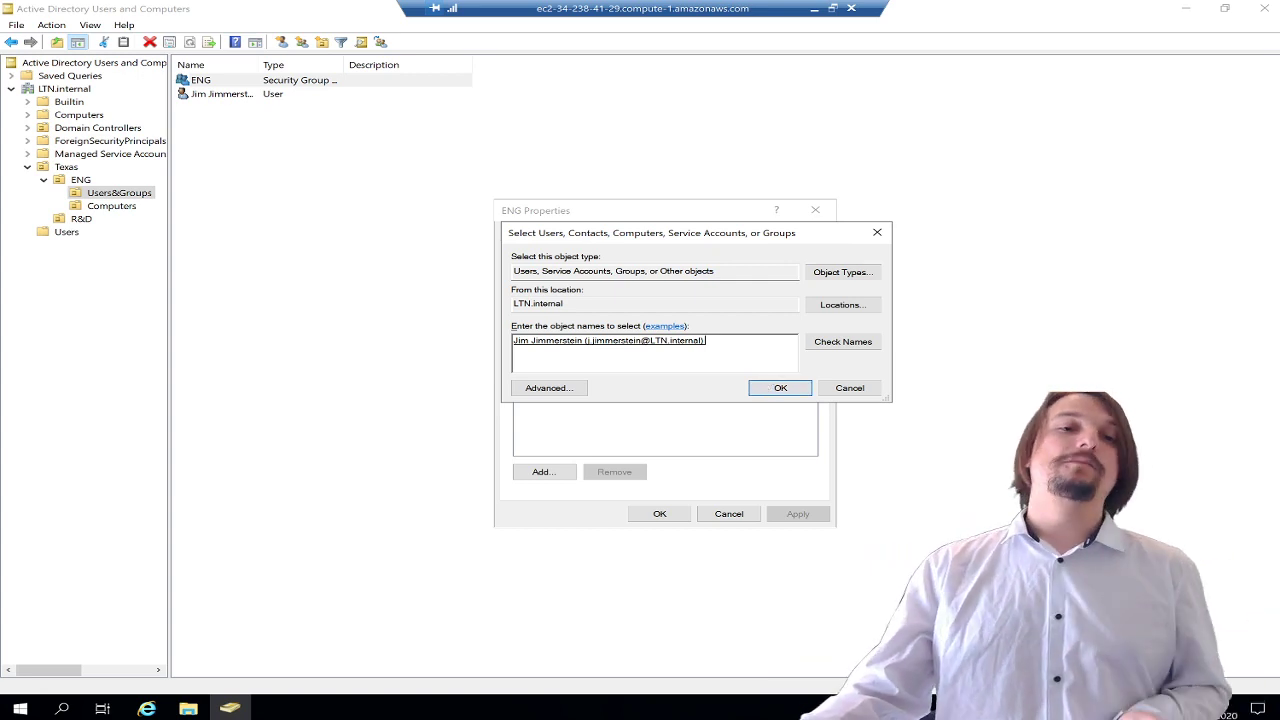
pyautogui.click(780, 388)
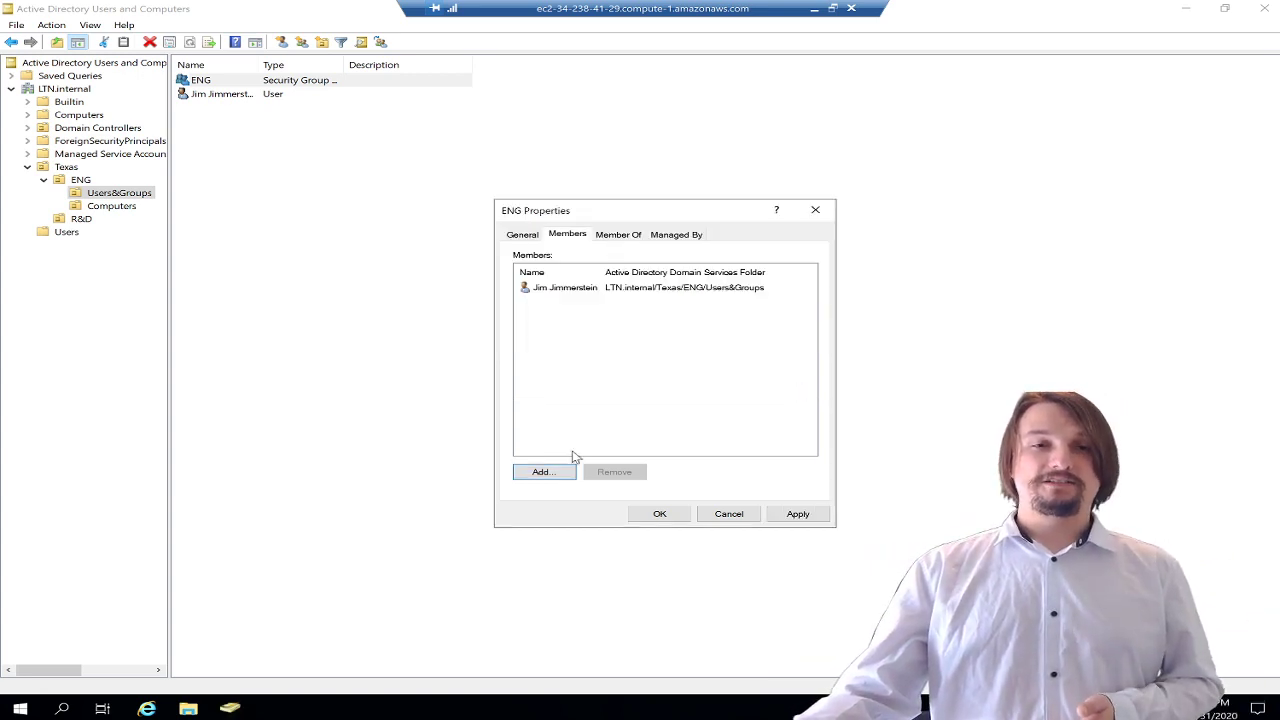
pyautogui.click(798, 514)
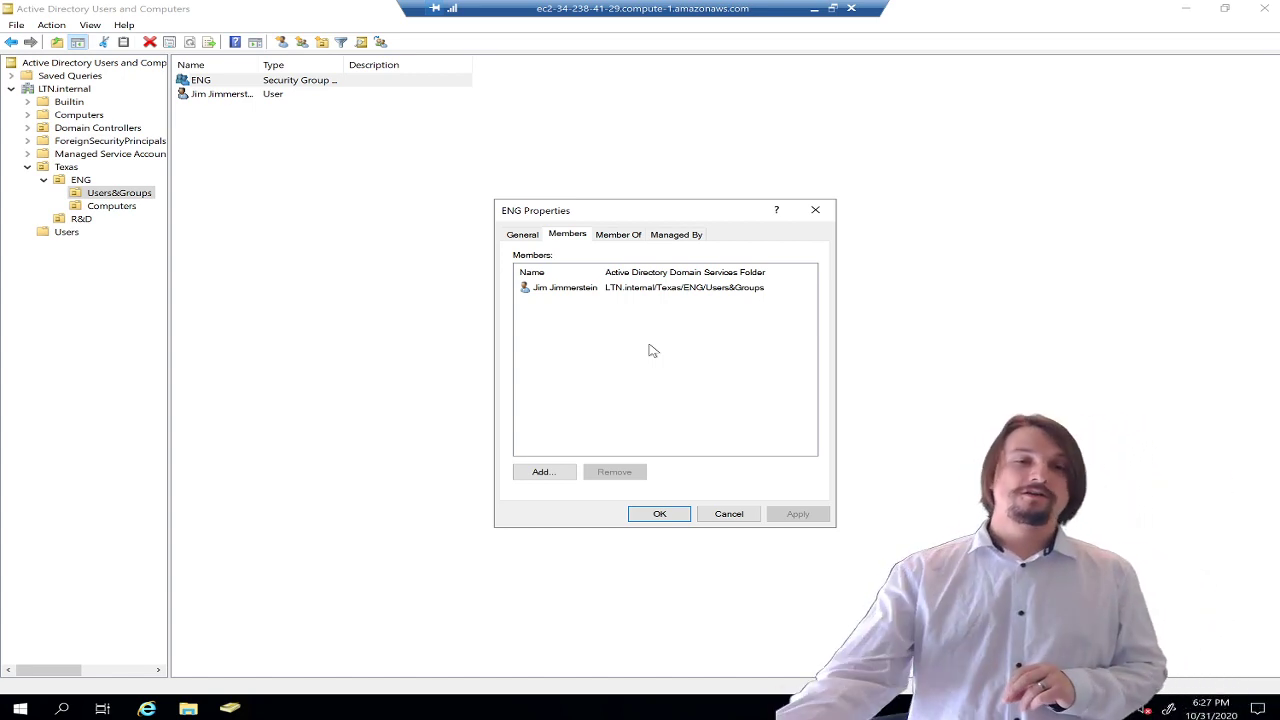
pyautogui.click(660, 515)
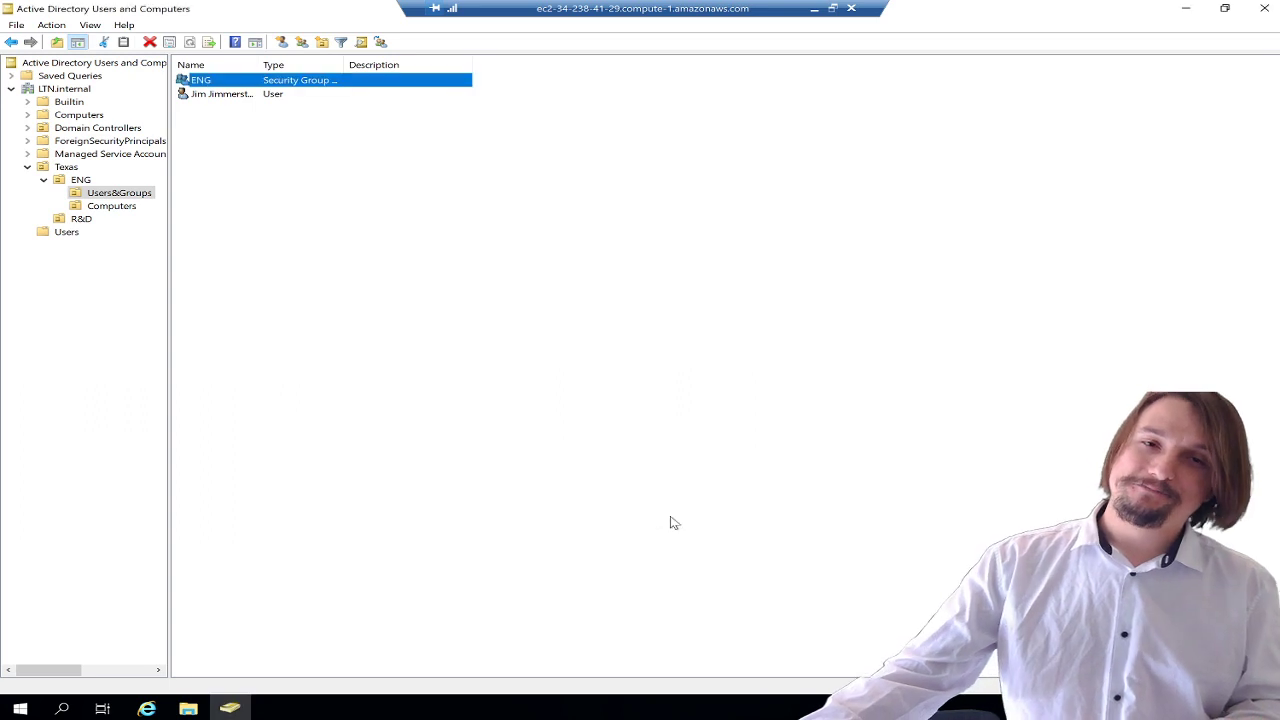